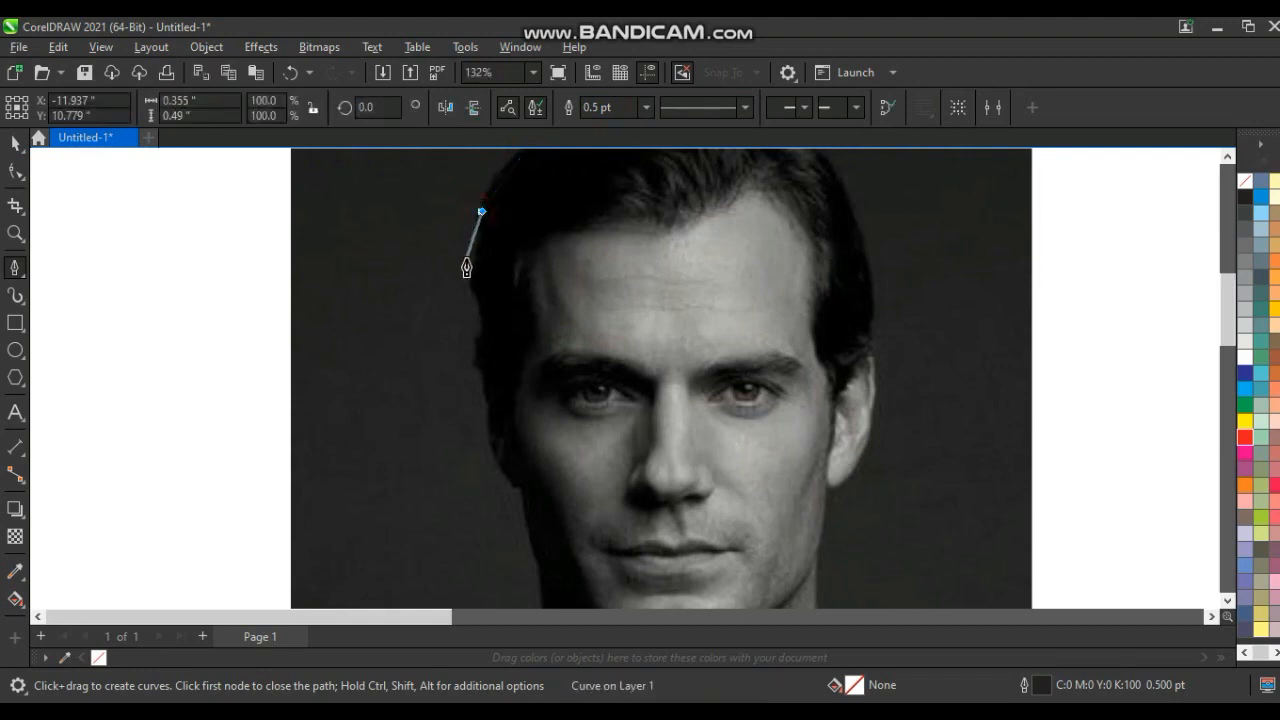
Step: Trace the outer silhouette of the head and shoulders with the Pen tool and give it a red 1.0 pt outline
click(469, 256)
click(479, 255)
click(479, 307)
click(482, 377)
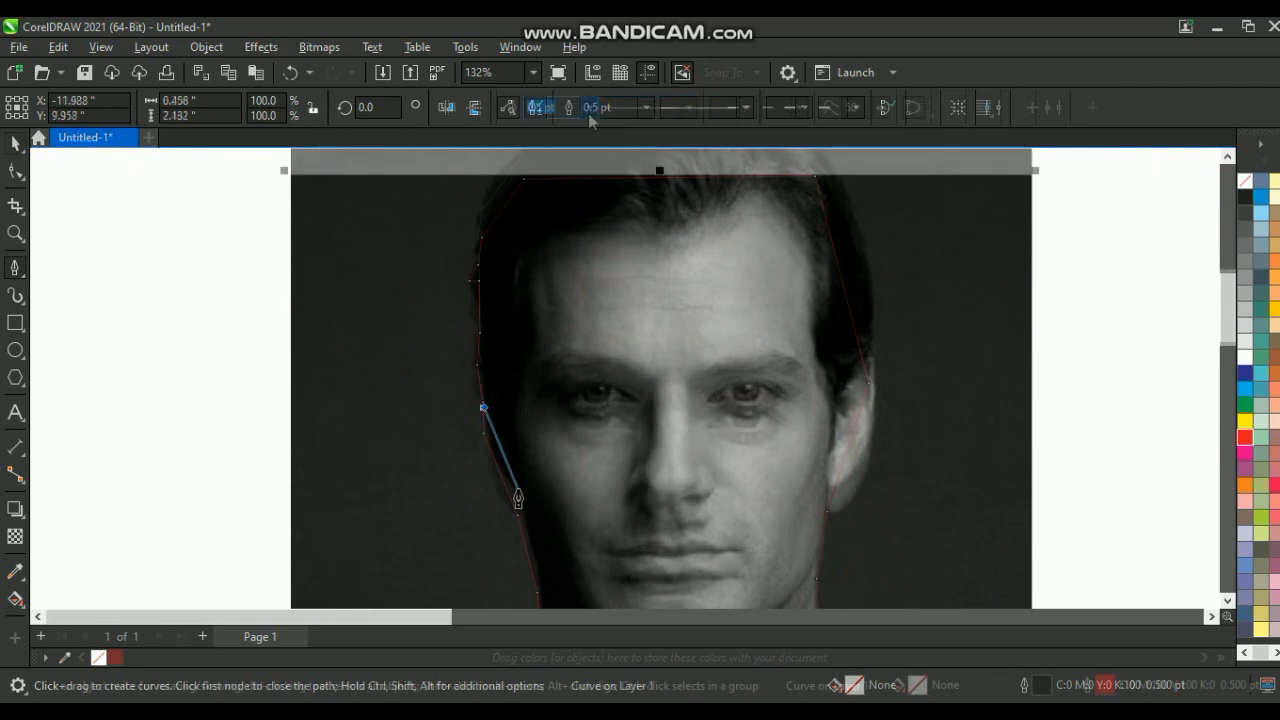
click(590, 107)
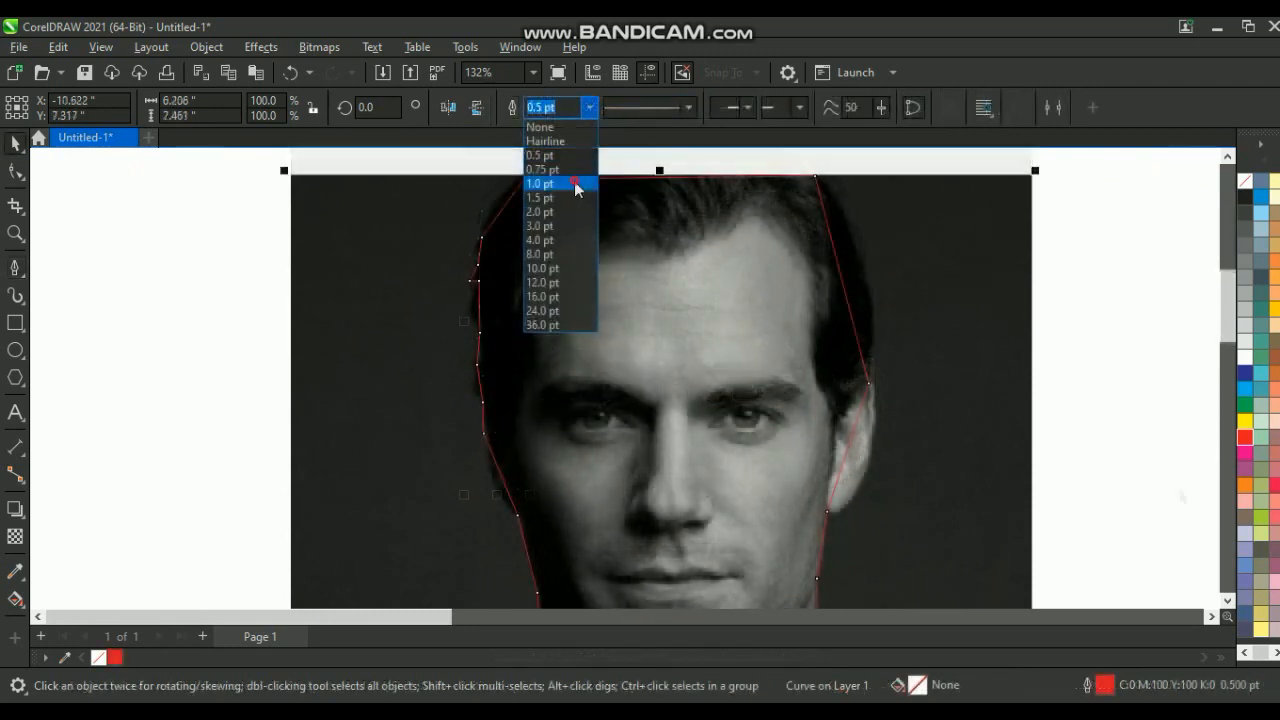
click(540, 184)
Step: Convert all segments of the head and shoulders outline to curves
click(14, 173)
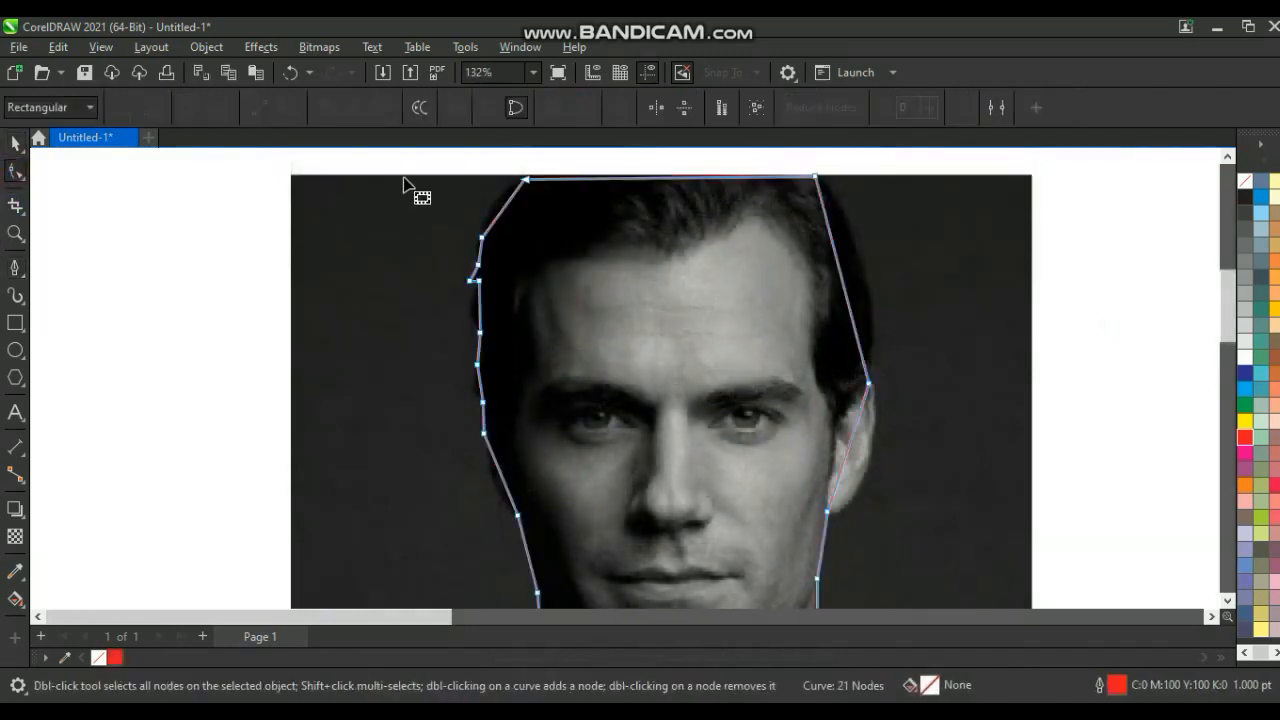
drag(339, 165, 948, 655)
key(F4)
drag(438, 162, 836, 587)
click(284, 112)
scroll(495, 256, up, 1)
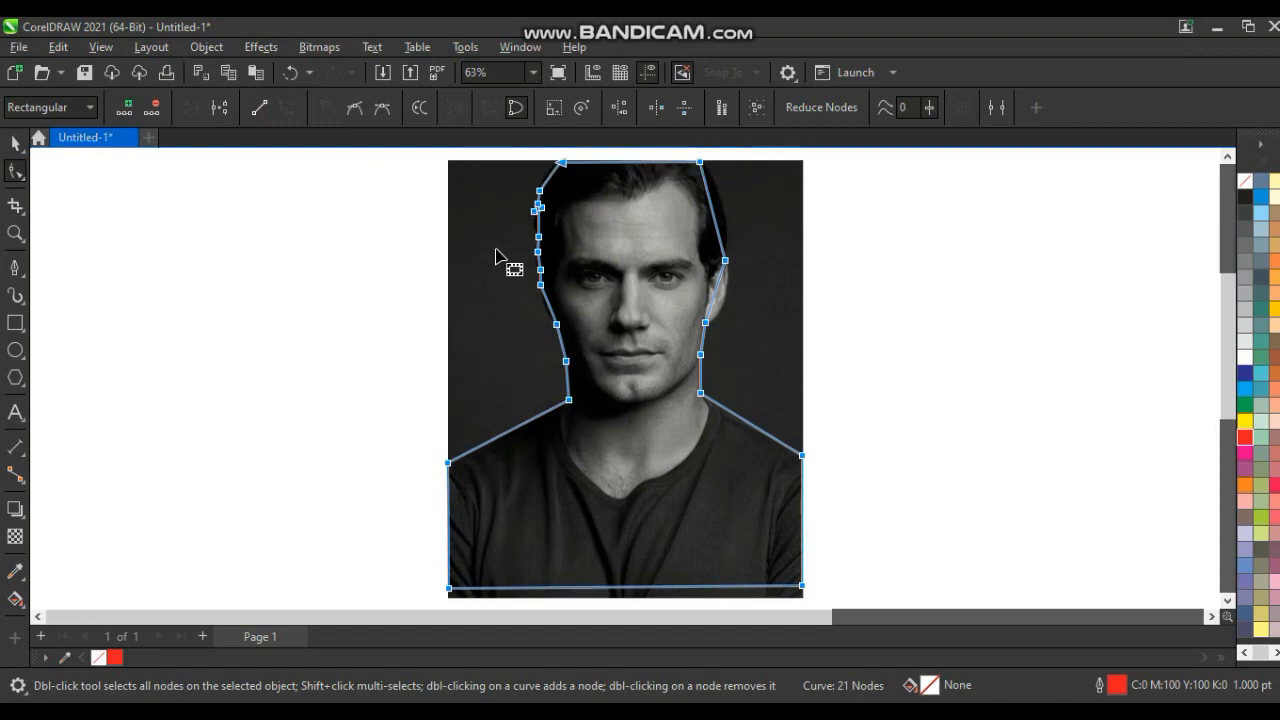
Step: Bend the silhouette segments to follow the hair and cheek on the left side of the portrait's head
click(15, 233)
drag(423, 157, 783, 371)
click(16, 174)
drag(522, 199, 514, 198)
click(494, 244)
drag(489, 268, 501, 420)
drag(514, 469, 517, 480)
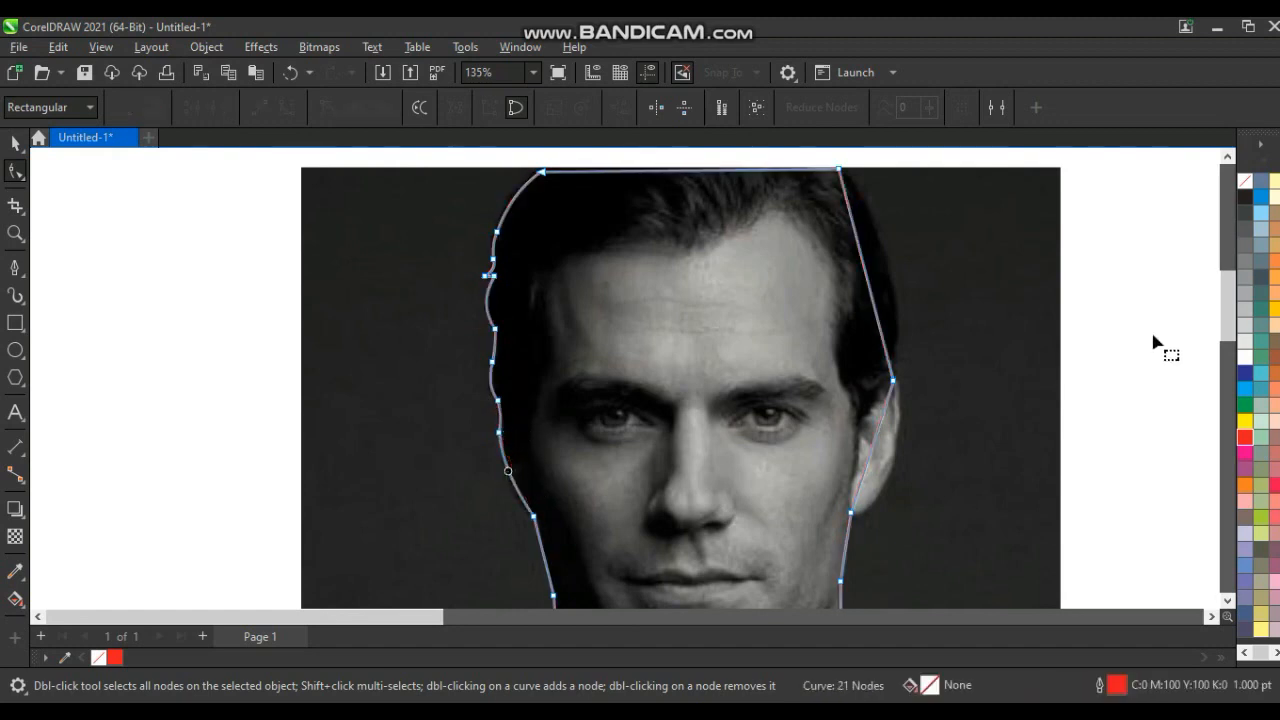
Step: Bend the silhouette segments to follow the jaw and neck on the left side of the portrait, down to the shoulder
scroll(1227, 319, down, 2)
scroll(1227, 319, down, 1)
drag(508, 330, 517, 343)
drag(543, 409, 546, 406)
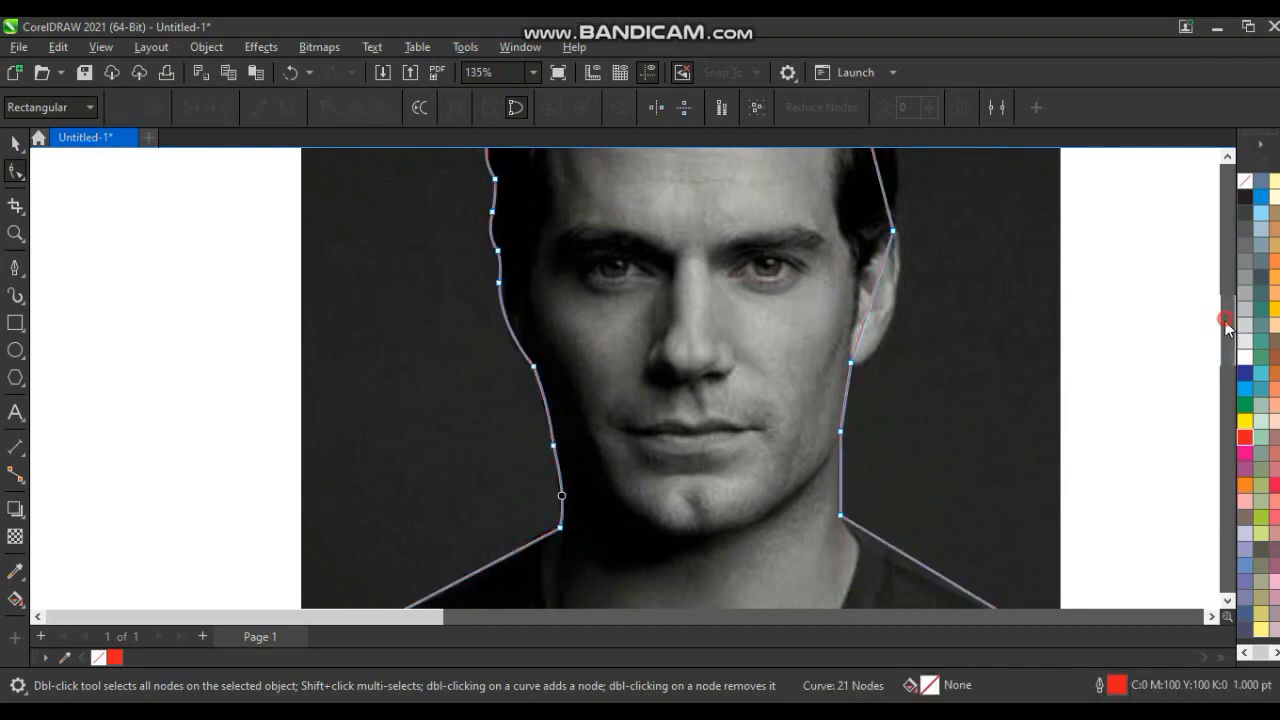
scroll(1227, 330, down, 1)
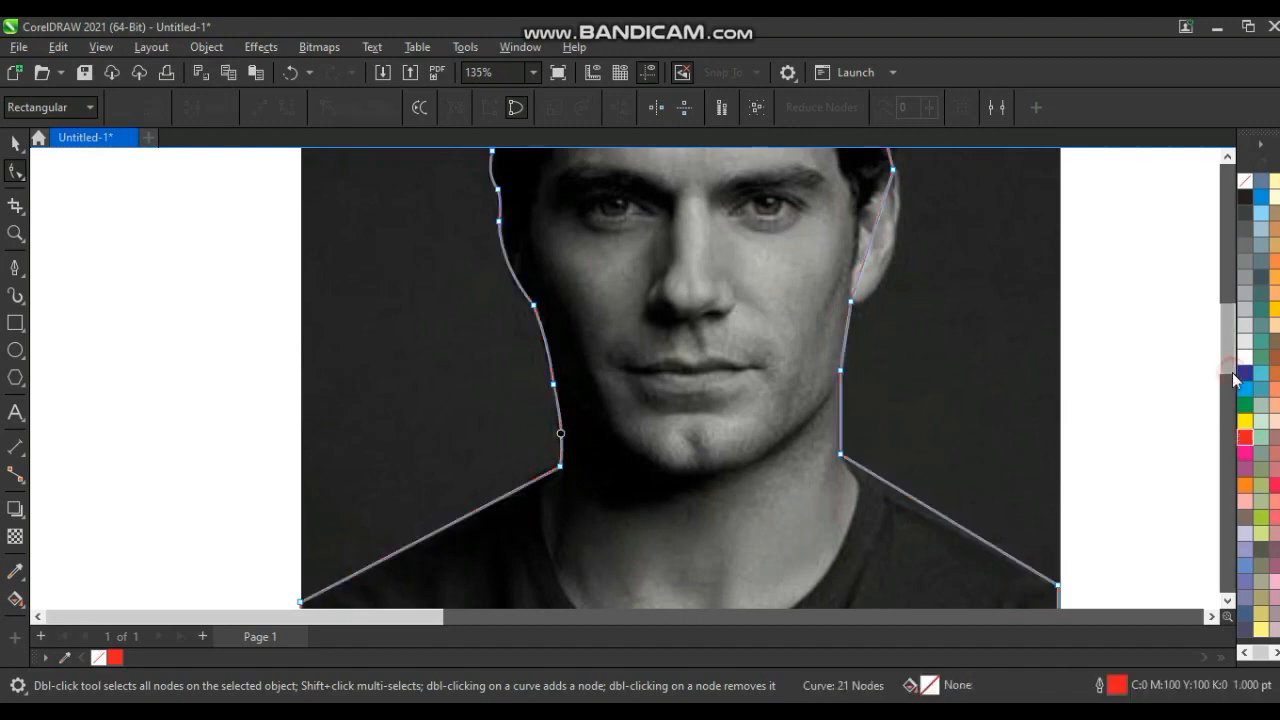
scroll(1222, 436, down, 1)
click(436, 462)
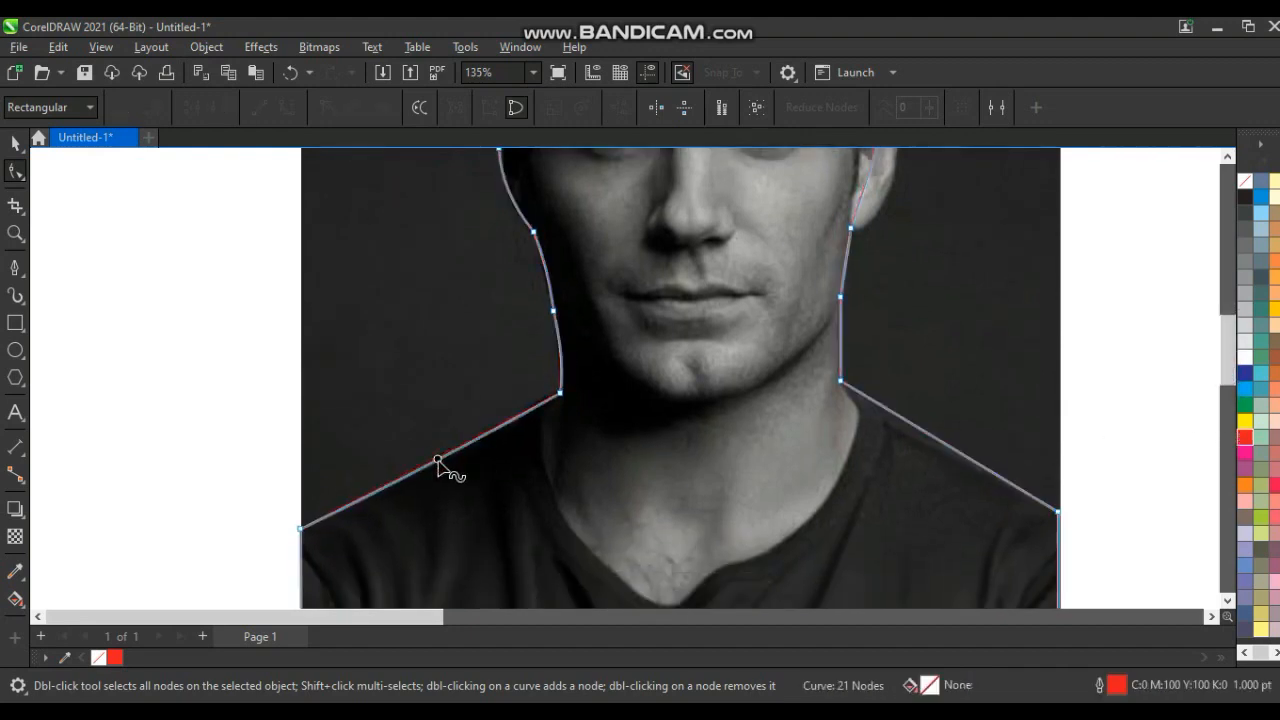
Step: Curve the silhouette along the right side of the portrait's neck and around the outer edge of the ear
click(839, 382)
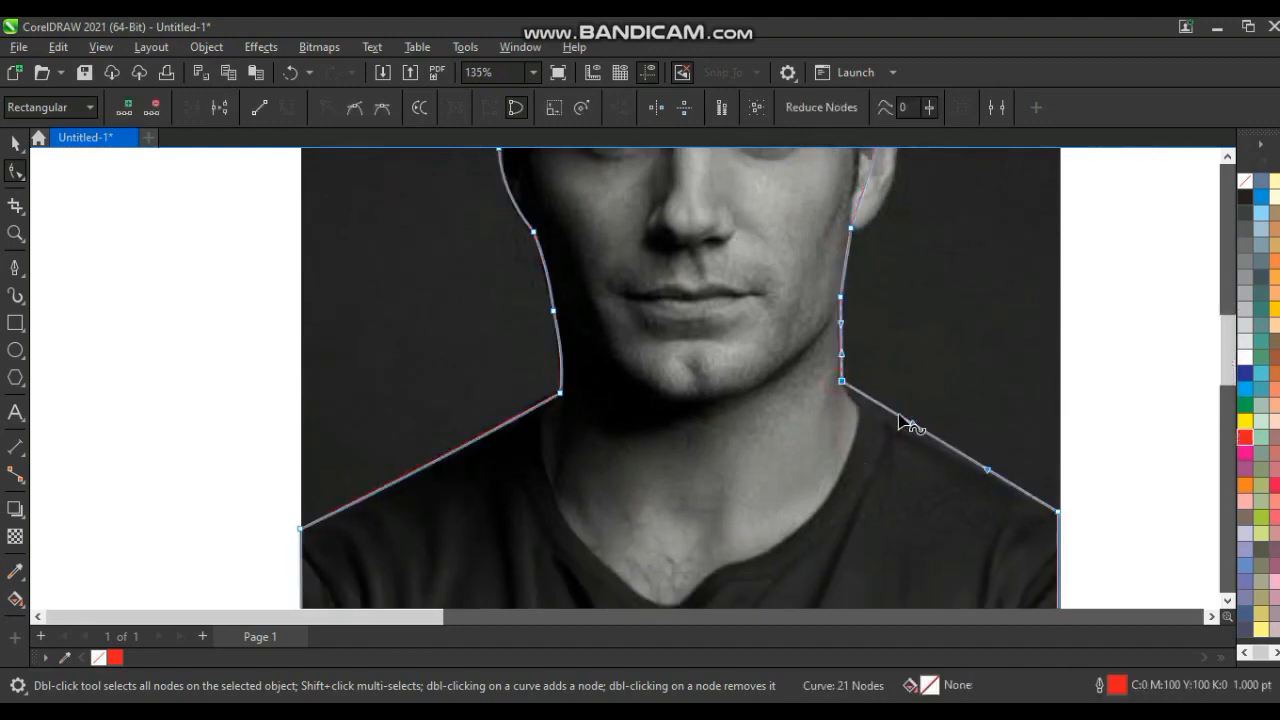
drag(841, 324, 839, 354)
scroll(1236, 385, up, 2)
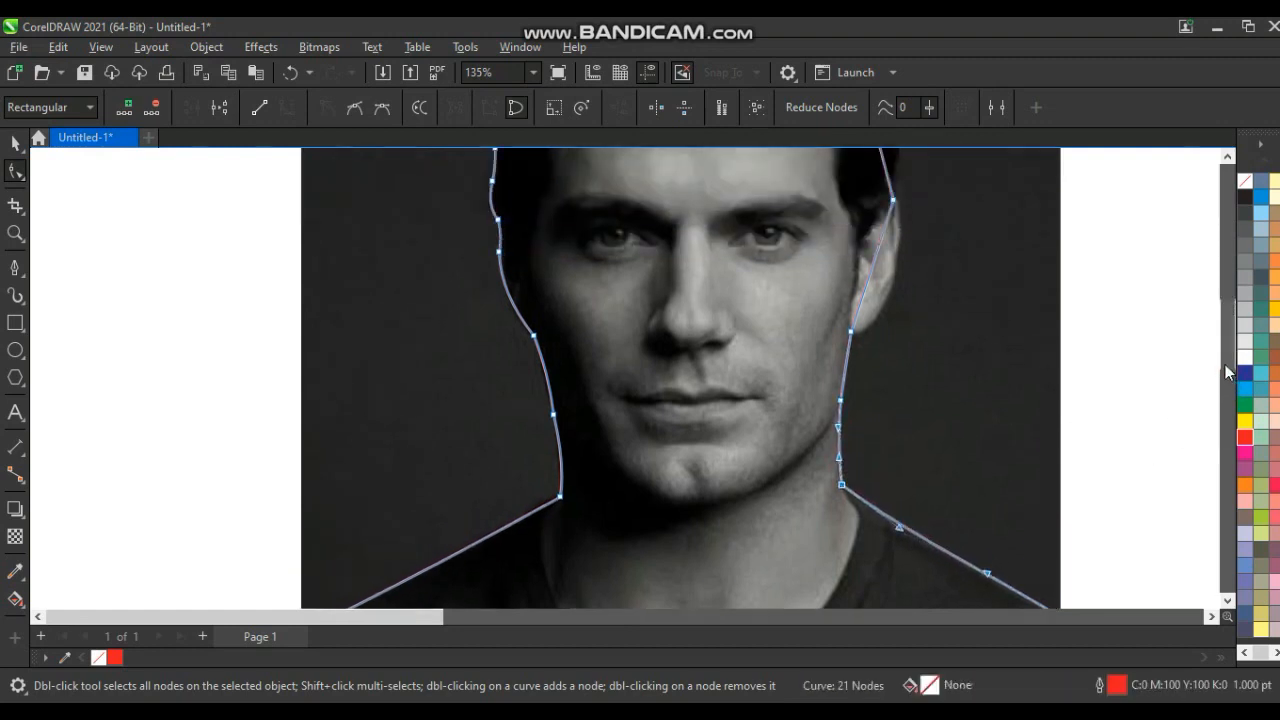
click(878, 280)
drag(898, 300, 904, 312)
drag(893, 200, 895, 200)
drag(901, 281, 899, 281)
drag(888, 329, 886, 327)
Step: Curve the silhouette along the hair above the ear on the right side of the head, and deselect the shape
scroll(1230, 345, up, 4)
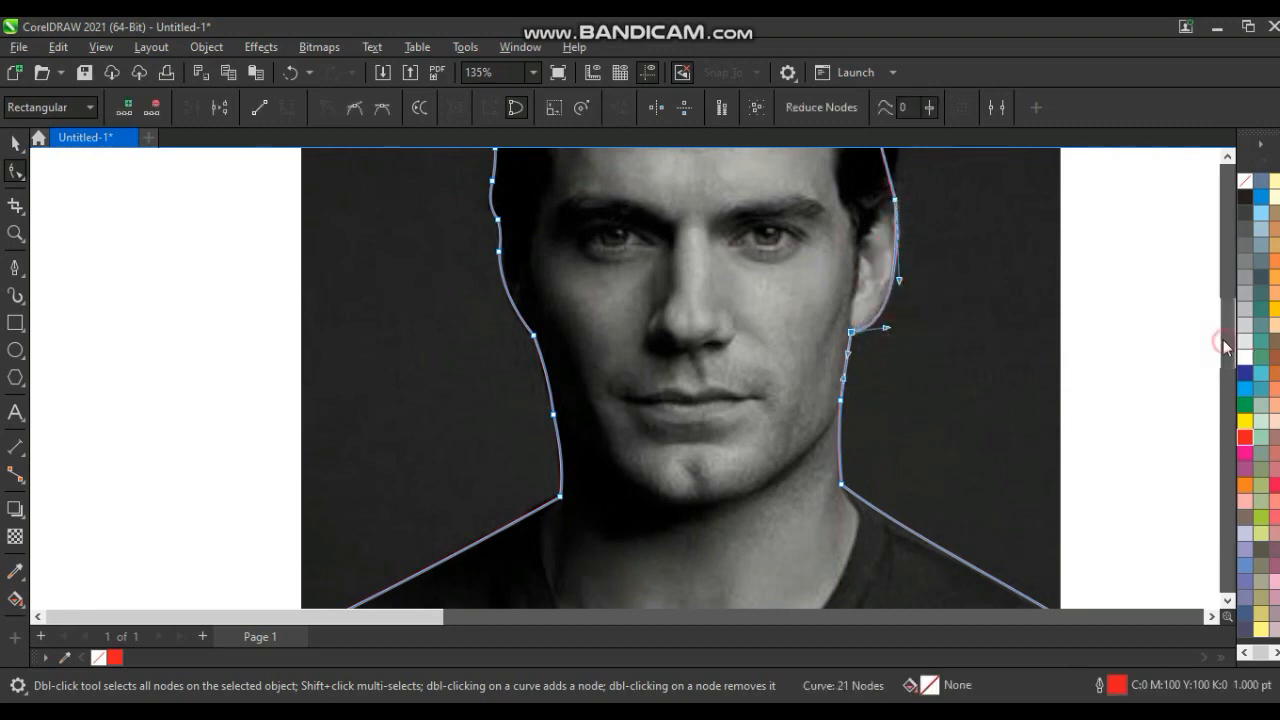
drag(871, 371, 890, 357)
drag(1224, 292, 1225, 299)
click(15, 143)
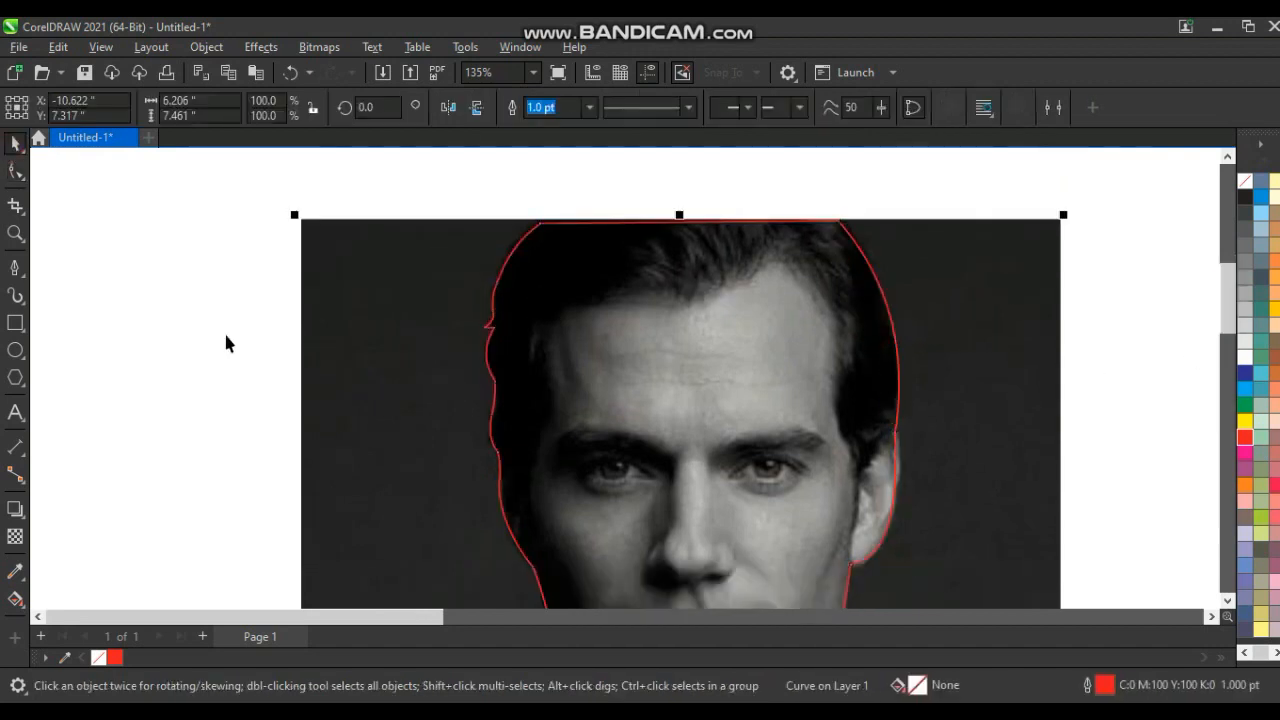
click(223, 330)
key(F4)
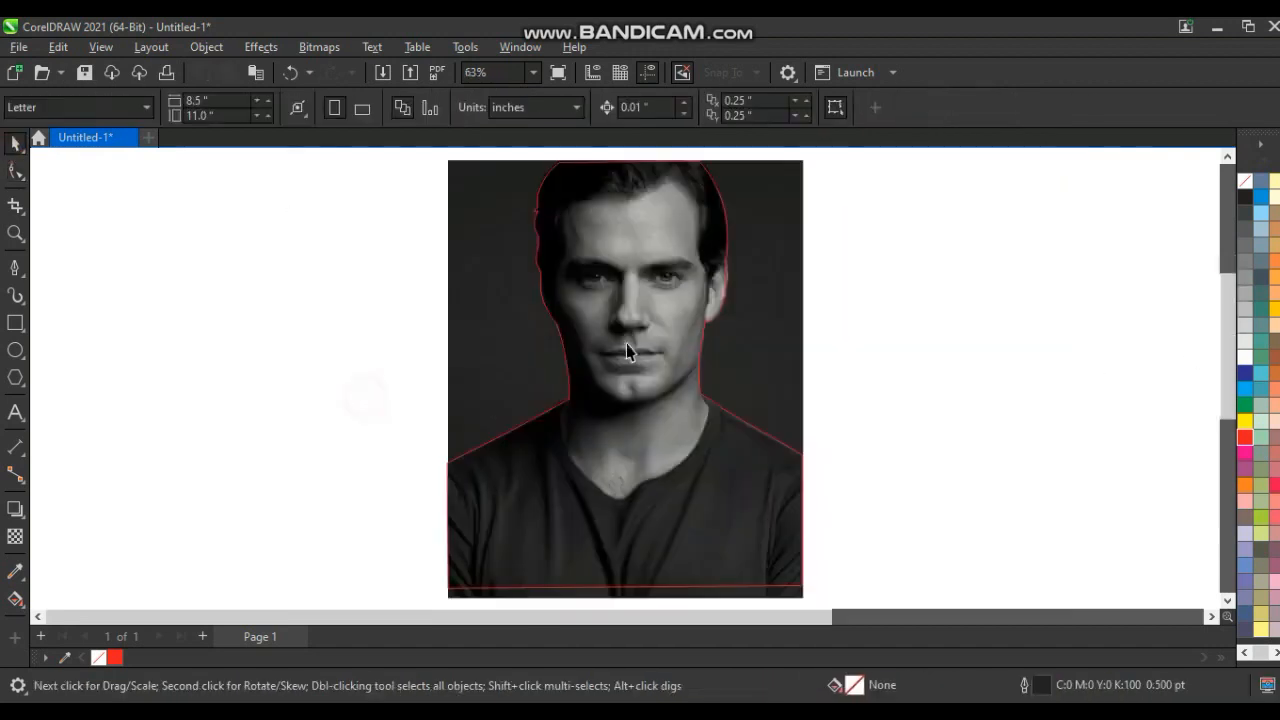
Step: Trace the inner edge of the hair and shadow with the Pen tool, from the ear around the hairline, face and jaw to the neck
click(15, 233)
drag(464, 178, 768, 411)
click(15, 143)
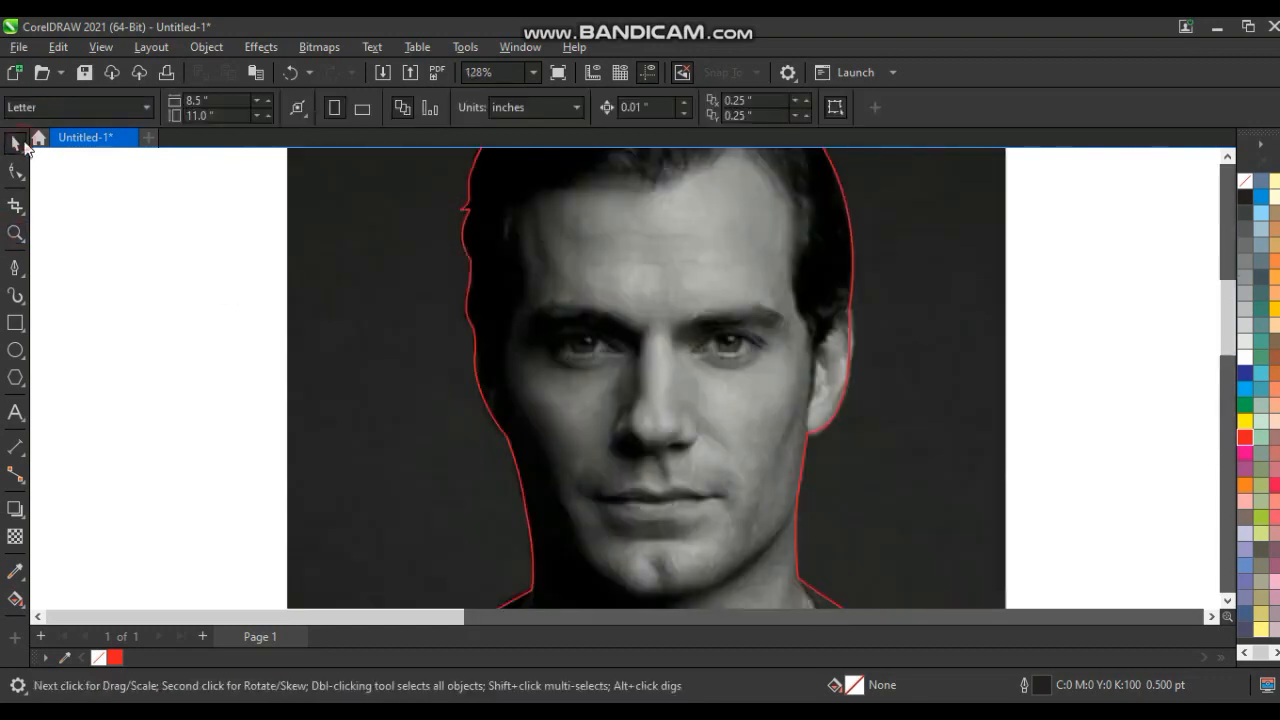
drag(1228, 324, 1226, 317)
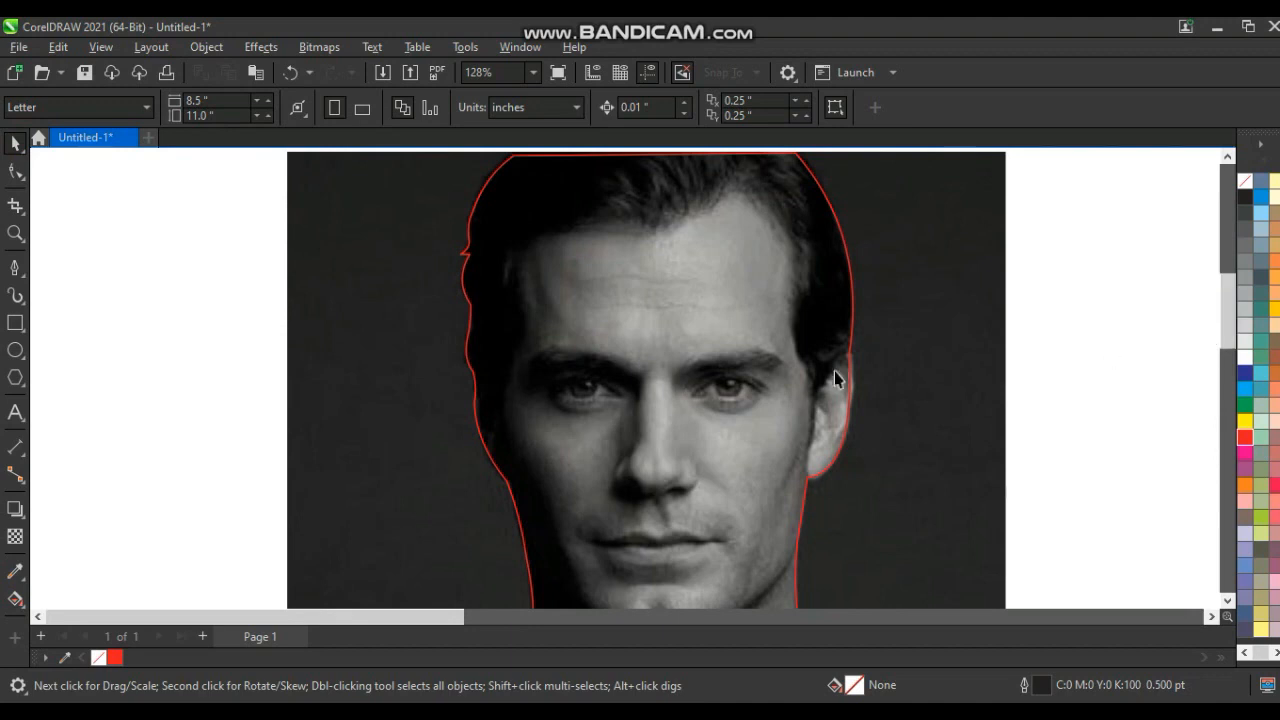
click(12, 267)
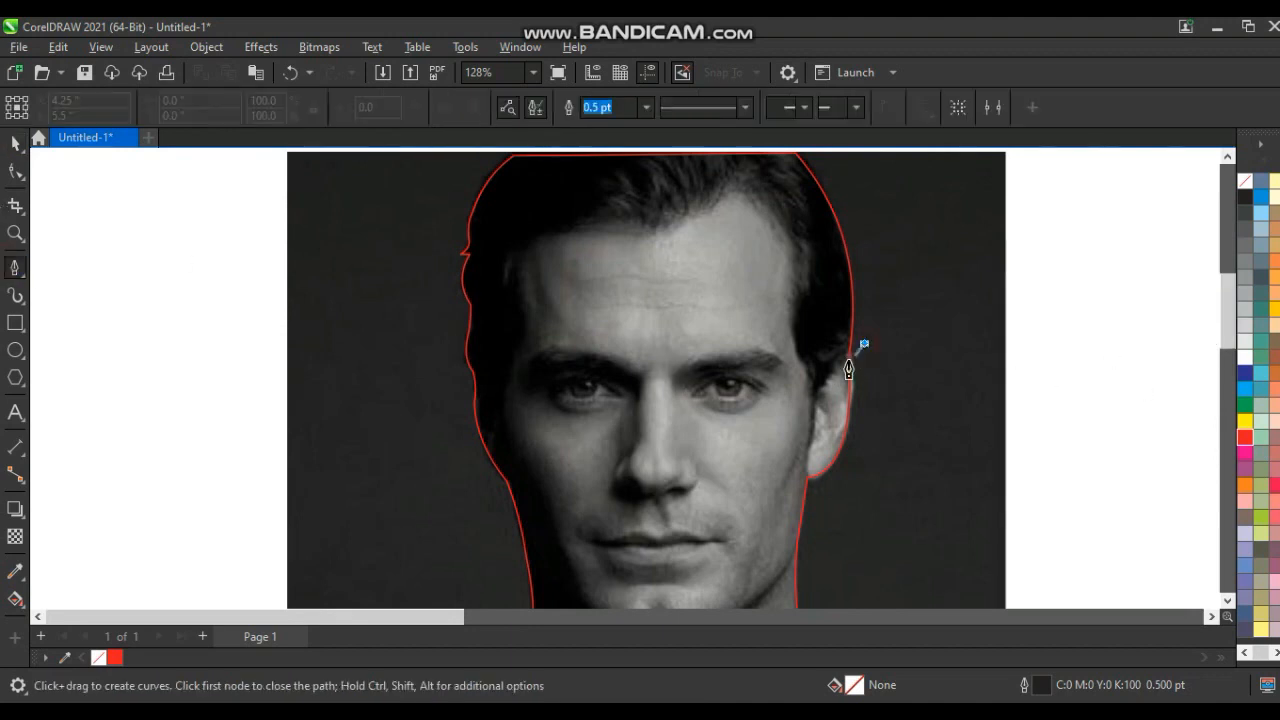
click(854, 360)
click(813, 451)
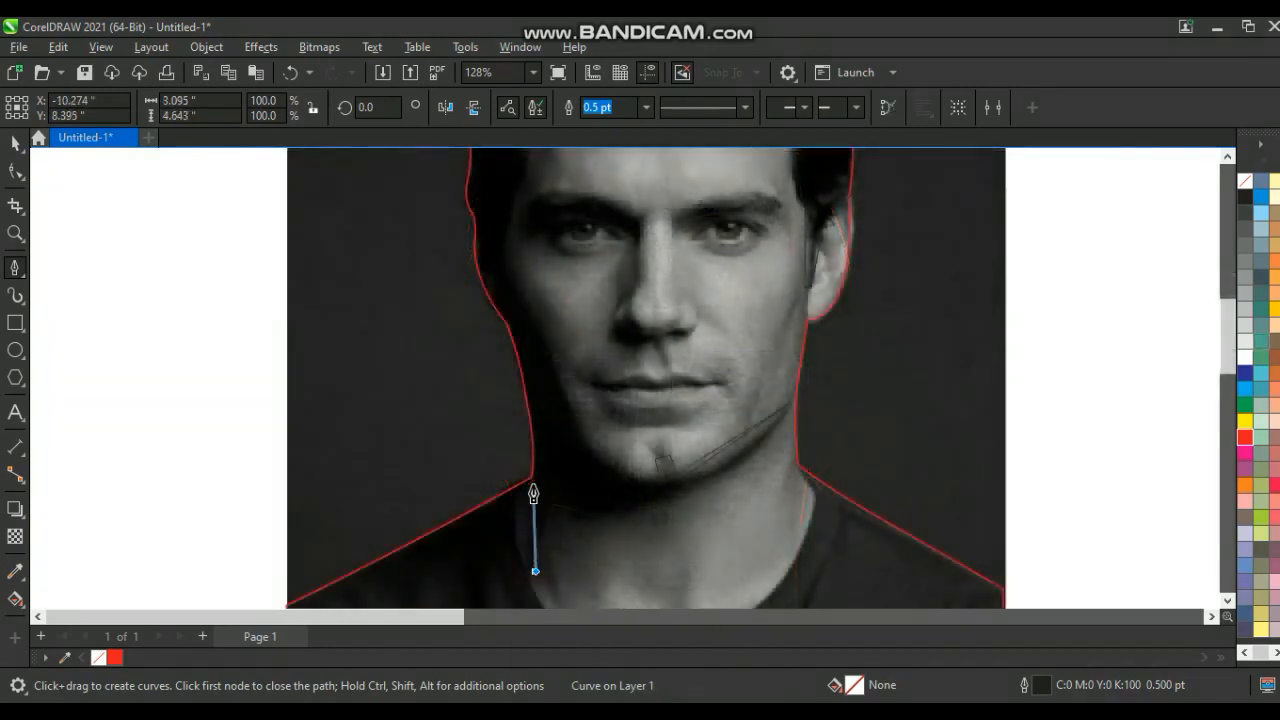
click(527, 482)
key(space)
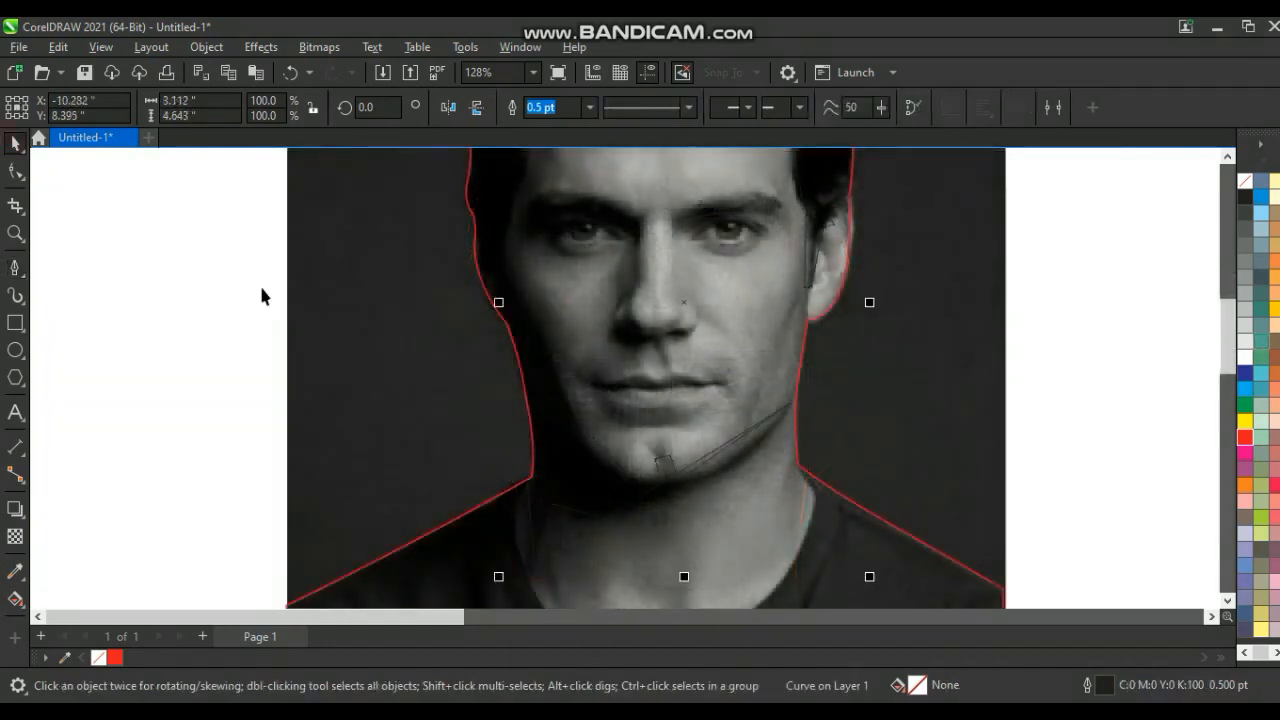
Step: Give the traced inner face line a red outline with a width of 1.0 pt
click(158, 283)
click(617, 474)
right_click(1245, 437)
click(1143, 445)
click(580, 107)
click(590, 107)
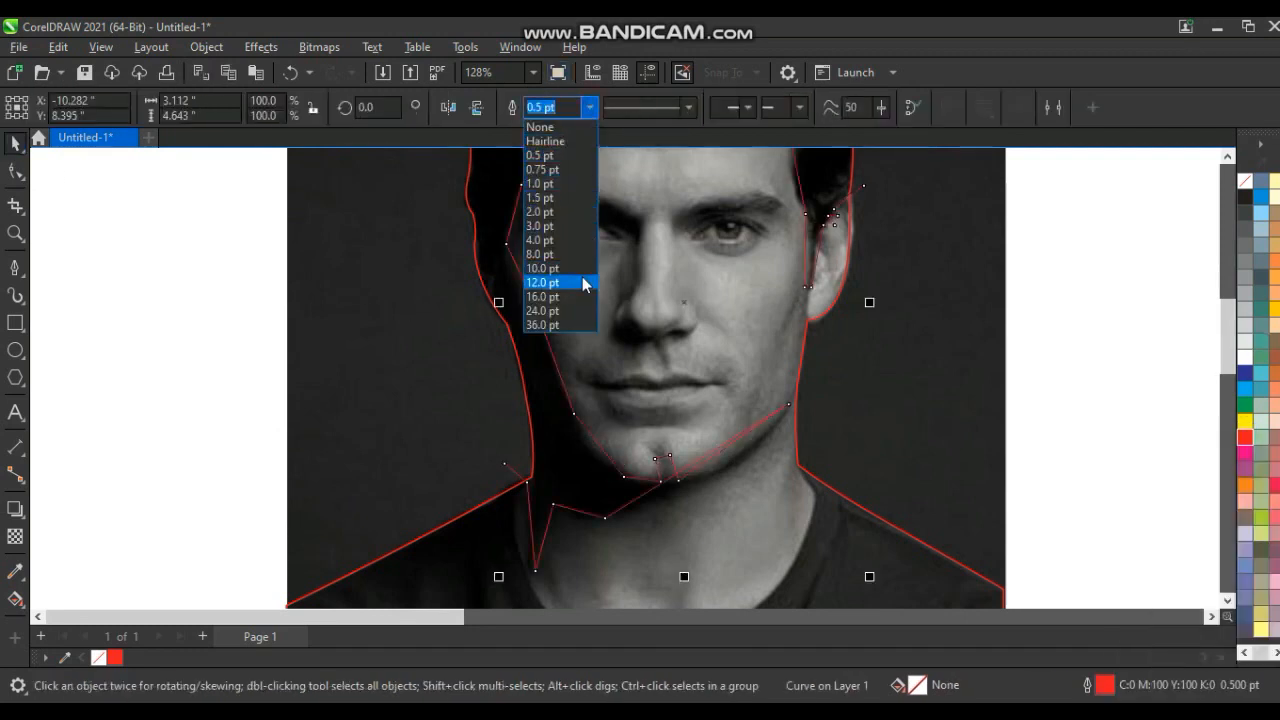
click(566, 182)
Step: Convert all segments of the inner face line to curves
key(F3)
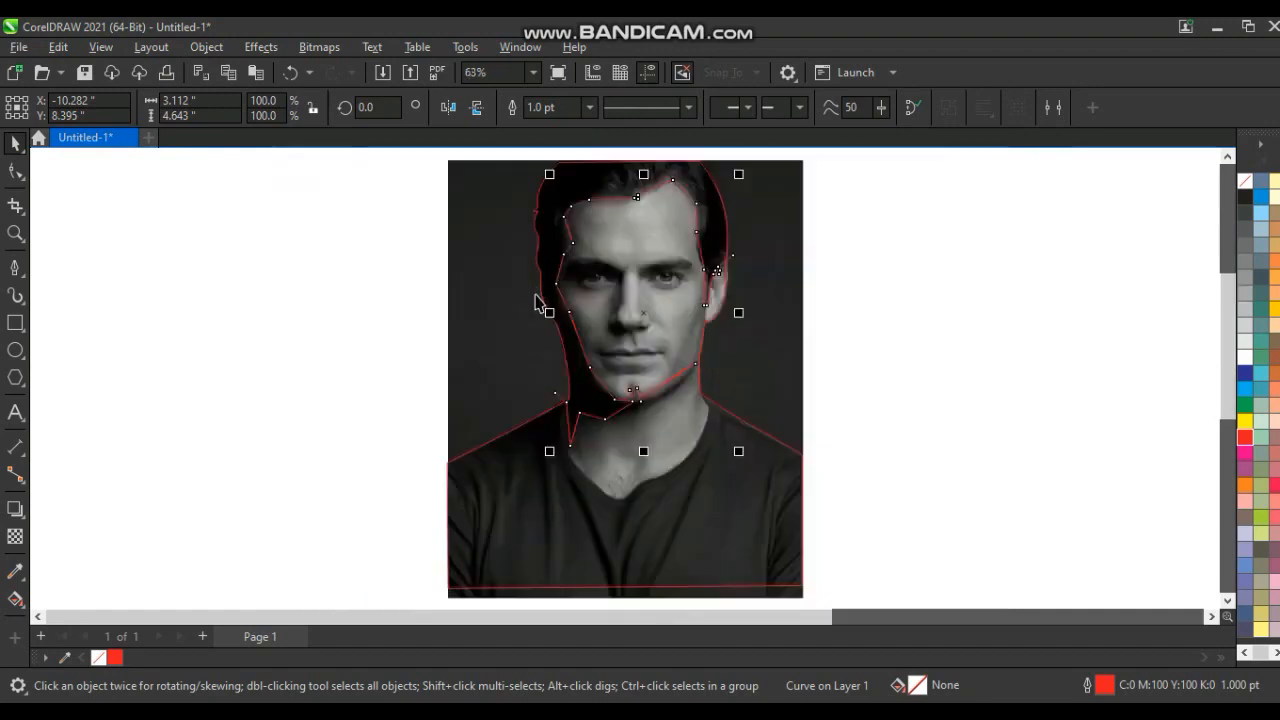
drag(423, 176, 750, 473)
click(12, 172)
drag(363, 160, 773, 488)
click(287, 107)
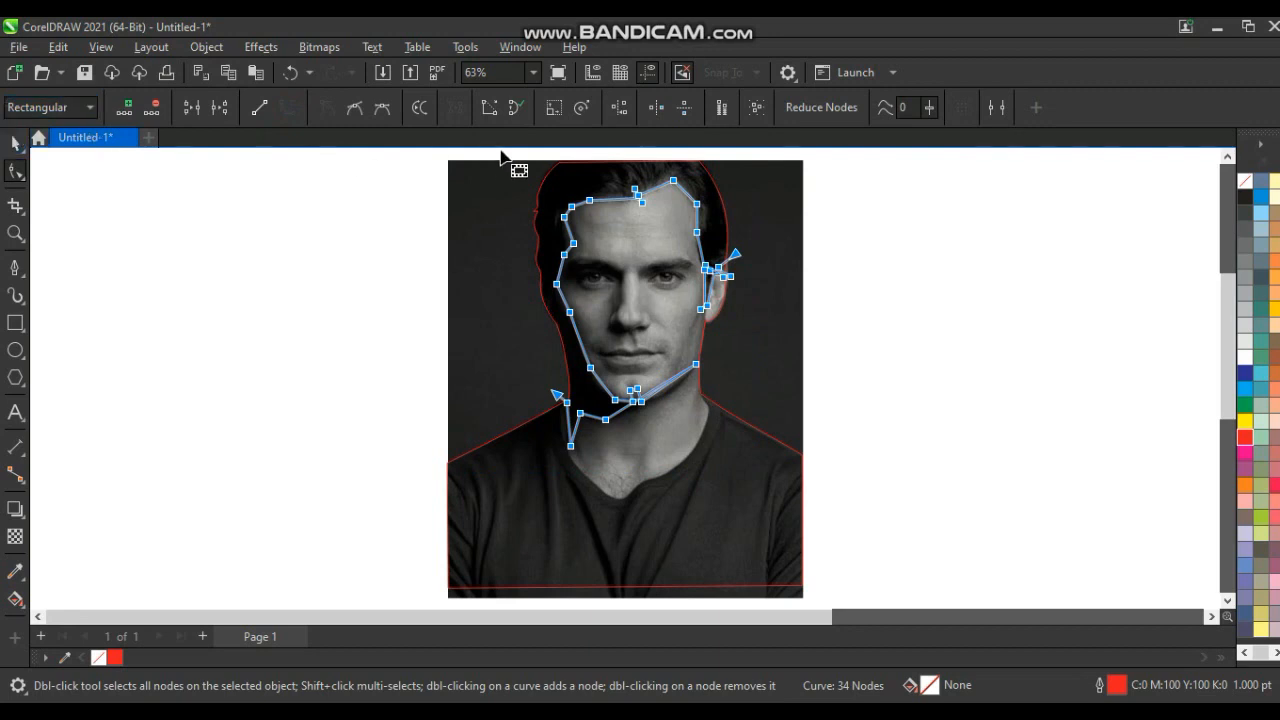
Step: Curve the inner face line from the hairline peak down the right temple and delete the extra node at the sideburn's lower end
key(shift+F2)
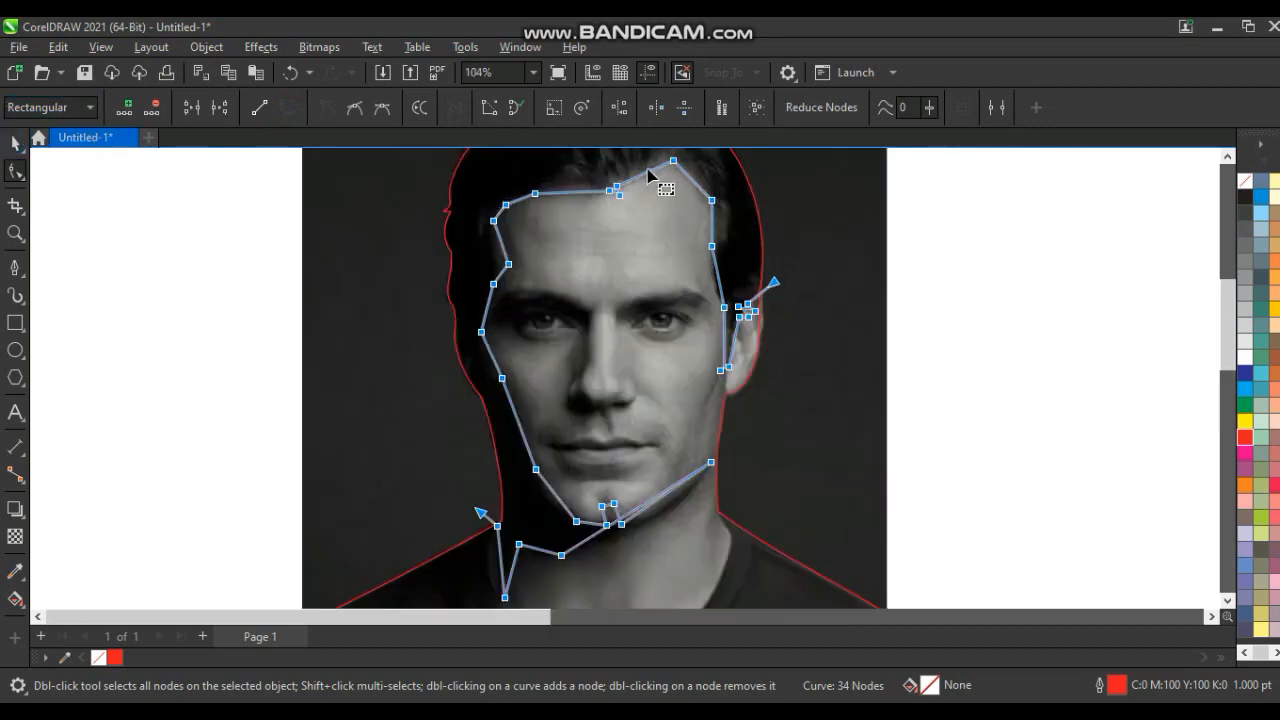
click(692, 172)
click(716, 222)
click(717, 288)
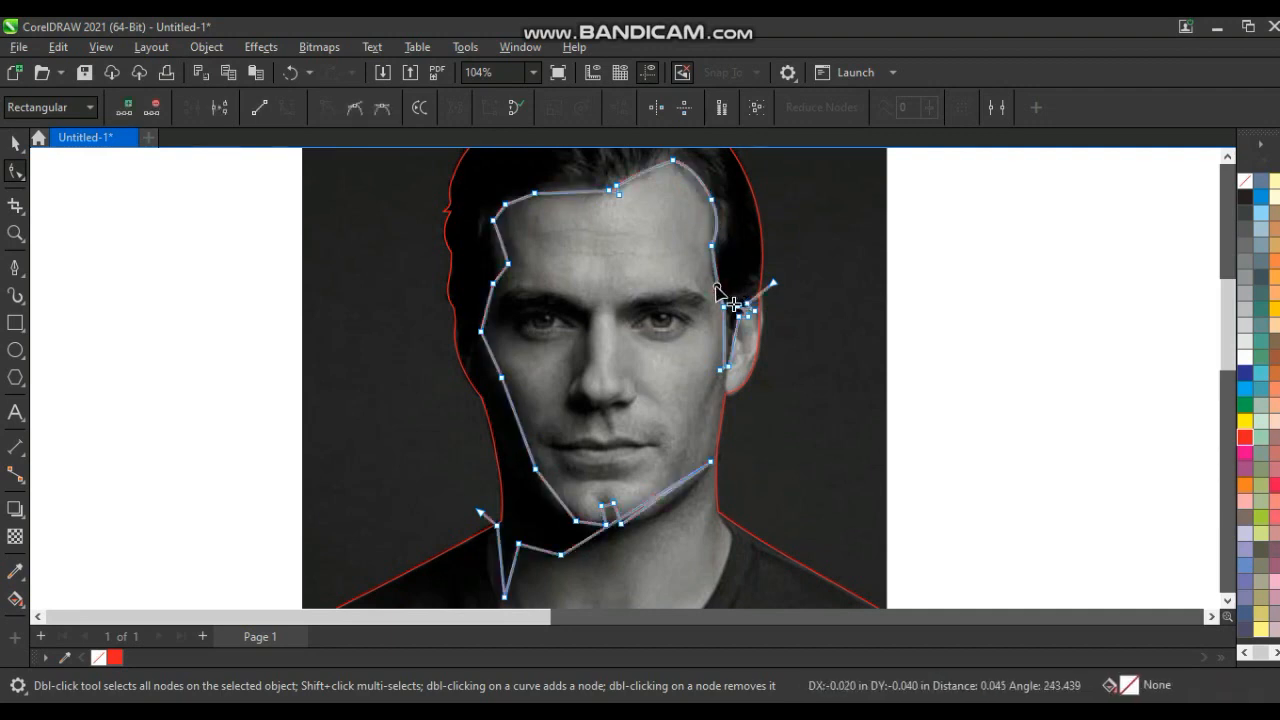
drag(728, 368, 726, 366)
double_click(720, 369)
Step: Add a node at the bottom of the sideburn and reshape its inner edge to fit the narrow hair strip
key(z)
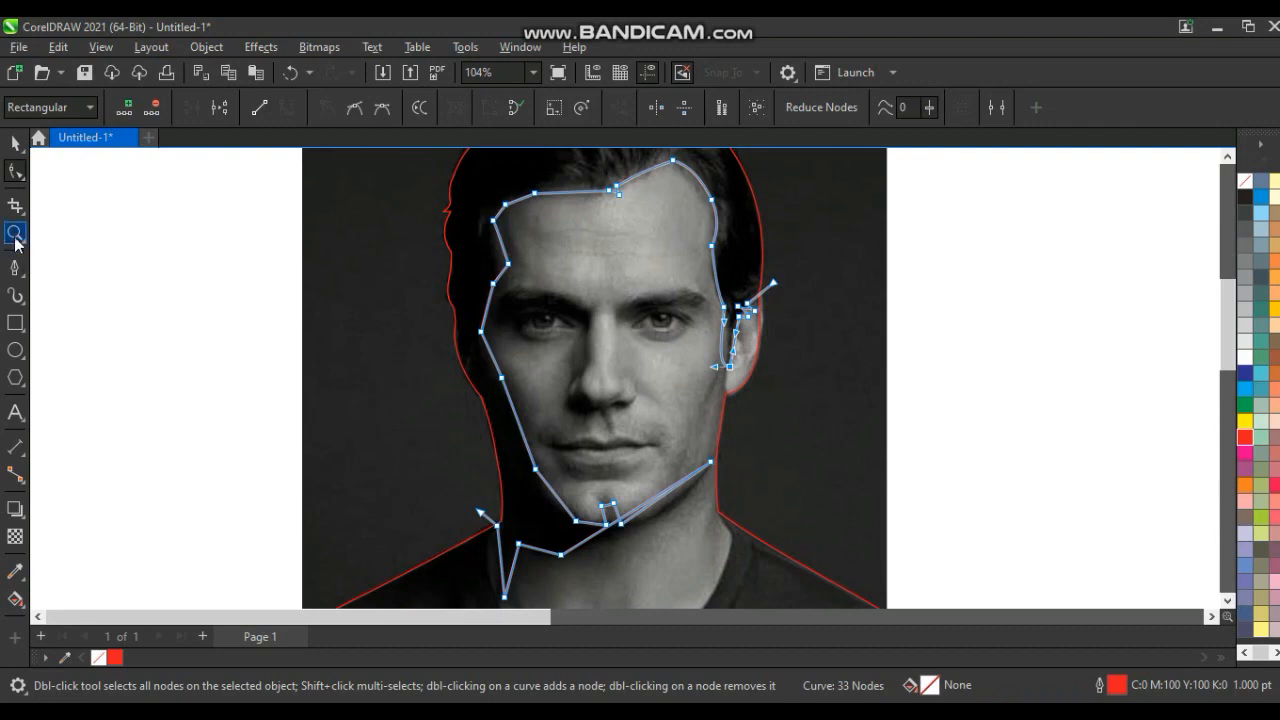
drag(829, 311, 694, 379)
click(14, 148)
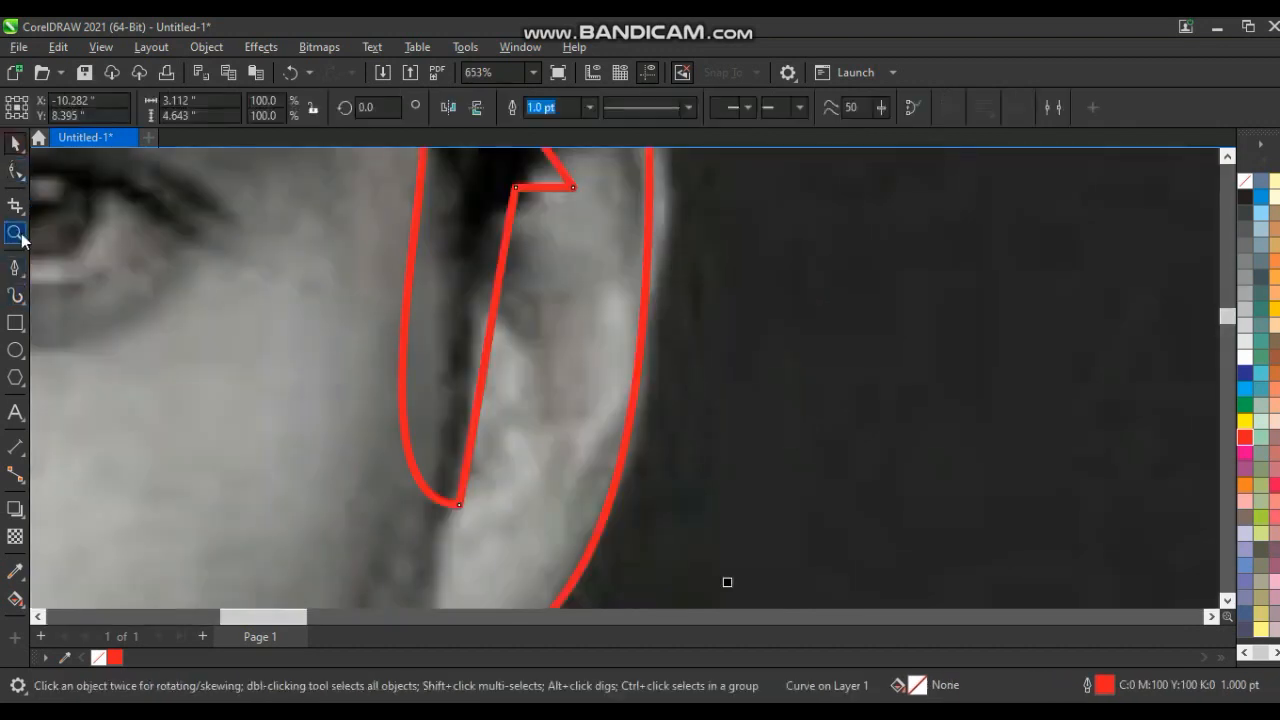
click(15, 170)
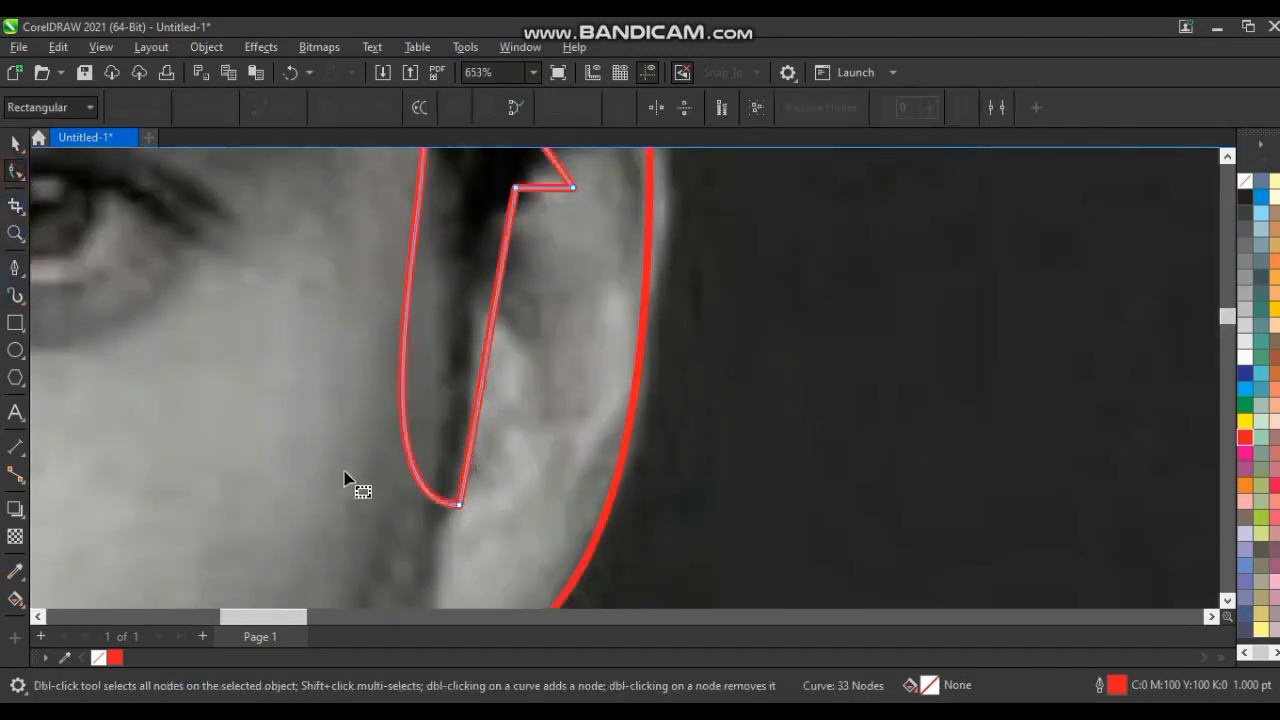
double_click(422, 495)
drag(370, 450, 415, 450)
Step: Curve the short notched segments of the hair edge beside the top of the ear
scroll(926, 314, down, 1)
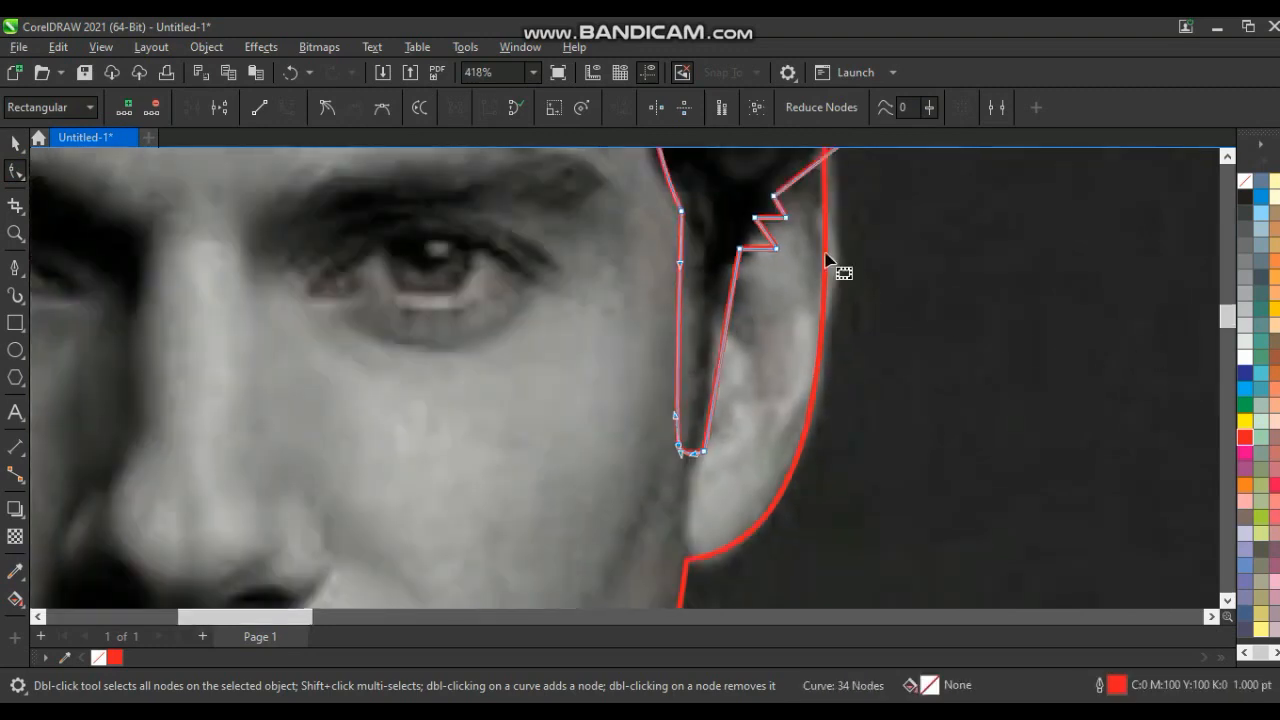
scroll(777, 251, down, 1)
drag(783, 226, 780, 217)
scroll(838, 194, down, 5)
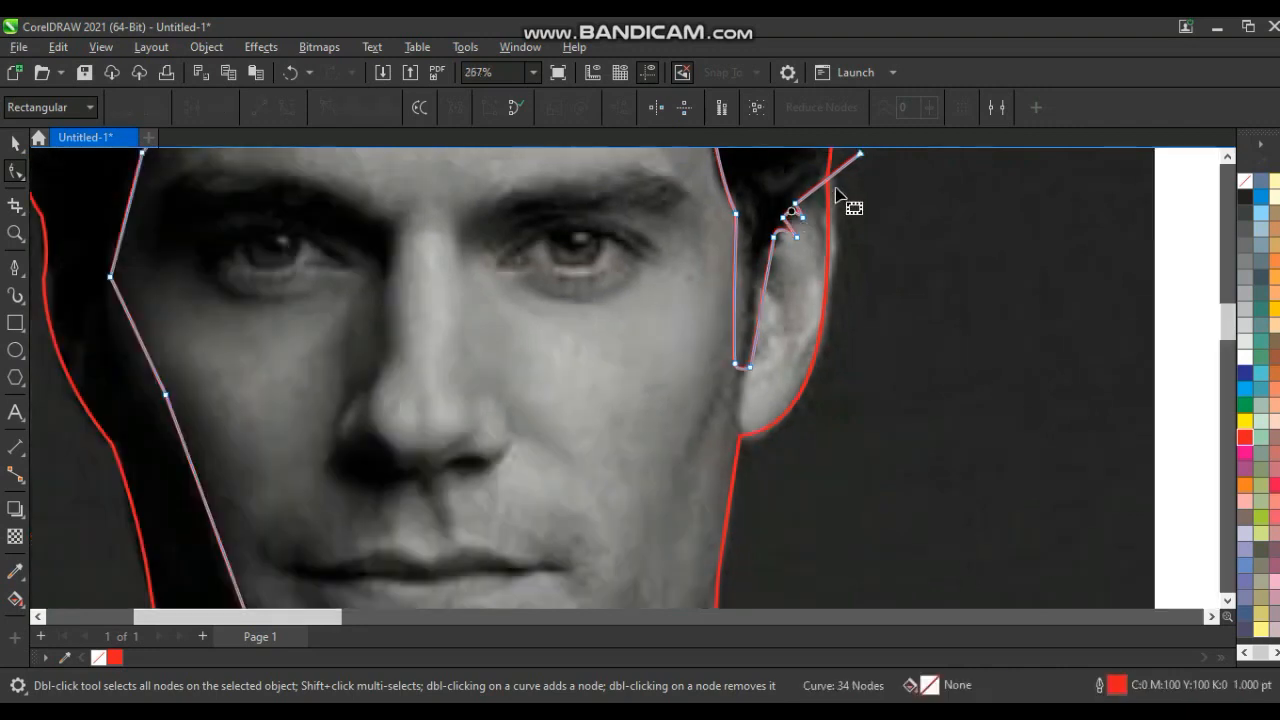
Step: Curve the inner face line along the left cheek and both edges of the shadow under the jaw
drag(578, 339, 559, 299)
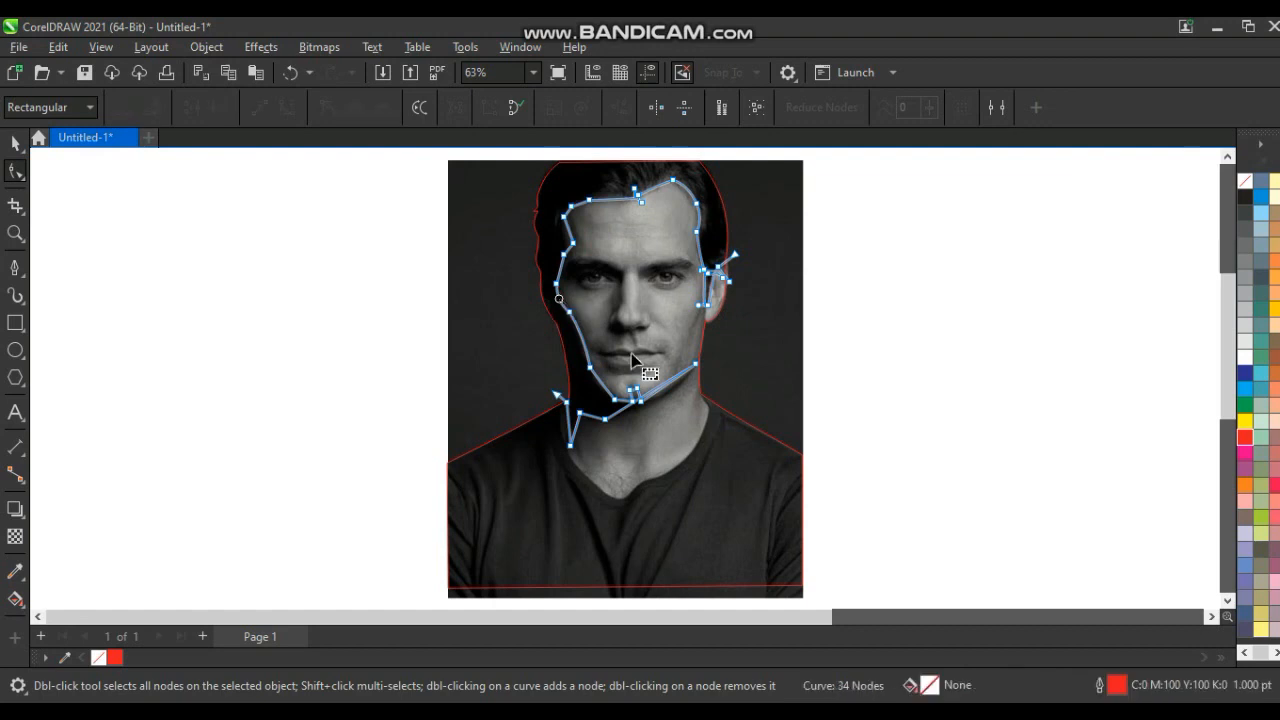
mouse_move(602, 384)
mouse_down()
mouse_move(665, 405)
mouse_move(714, 380)
mouse_move(709, 400)
mouse_move(678, 417)
mouse_move(675, 402)
mouse_up()
click(663, 387)
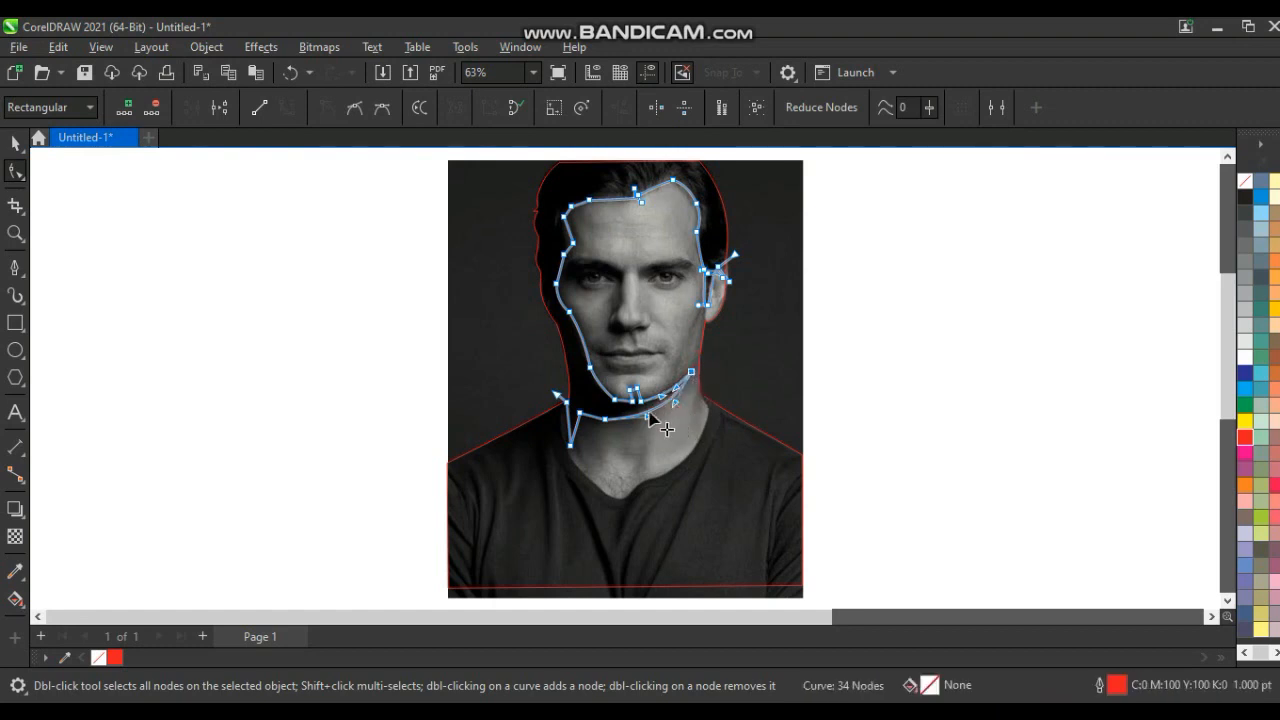
Step: Round the top of the chin cleft notch and curve its side into the jawline
click(16, 233)
drag(437, 288, 577, 392)
drag(498, 367, 1137, 573)
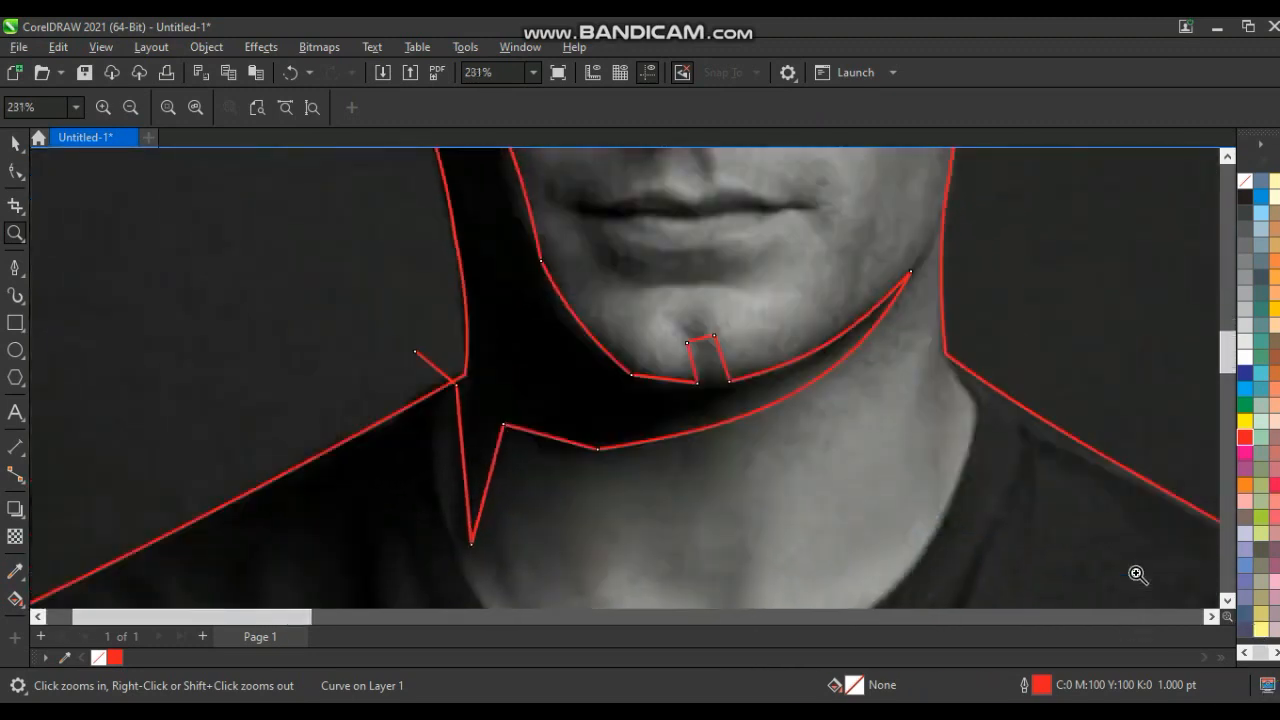
click(16, 172)
double_click(700, 340)
drag(700, 340, 695, 326)
drag(726, 371, 698, 365)
Step: Curve the lower edge of the neck shadow and the sides of its pointed tip to follow the photo
mouse_move(800, 393)
mouse_down()
mouse_move(769, 403)
mouse_move(783, 400)
mouse_up()
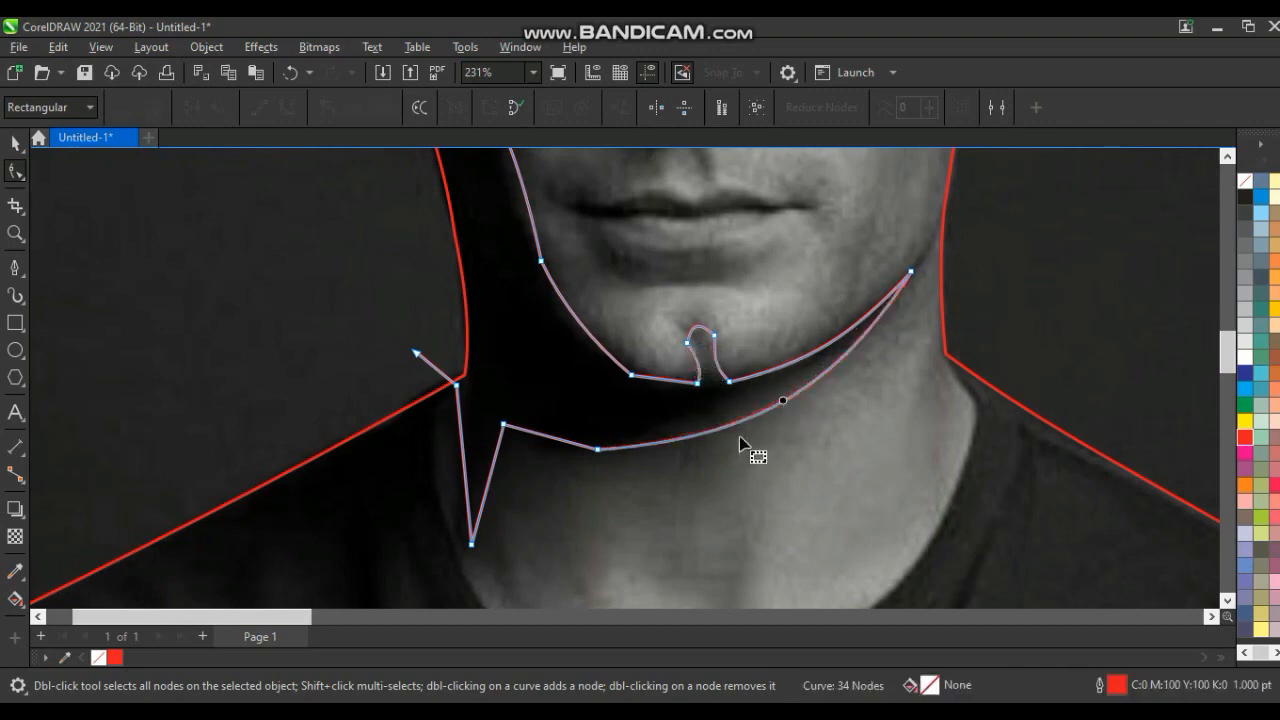
click(597, 449)
drag(736, 438, 731, 418)
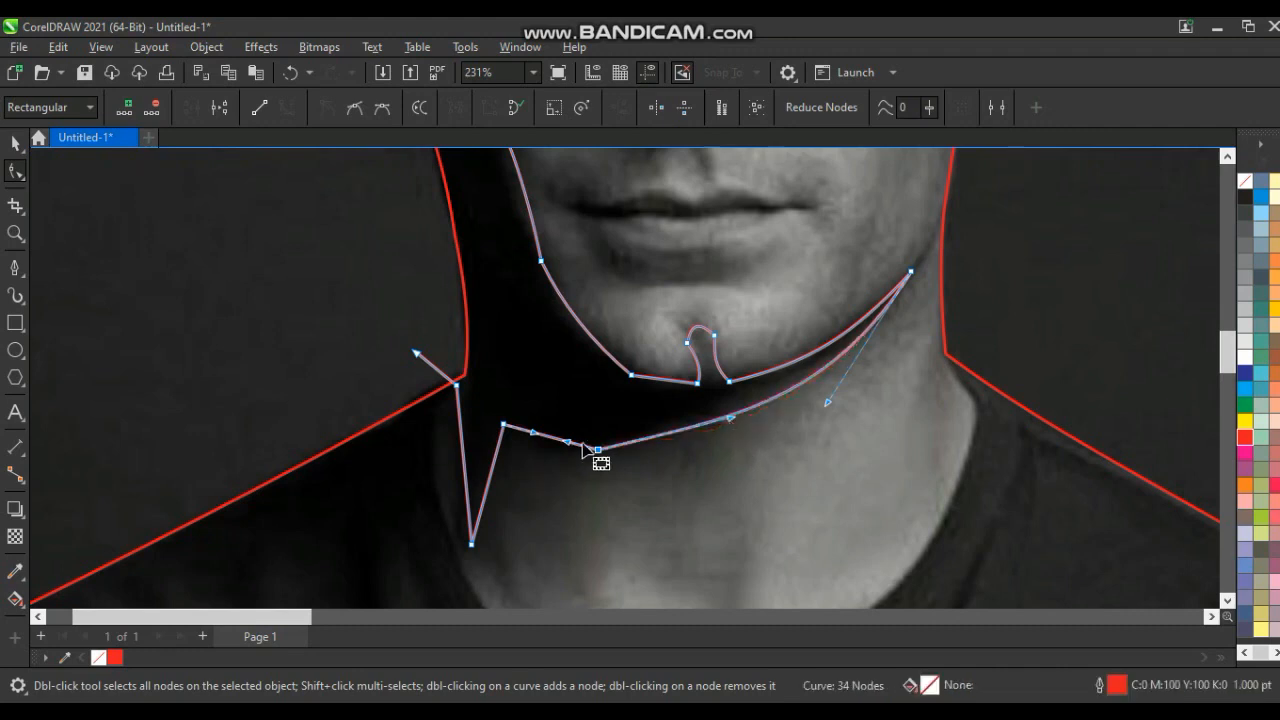
drag(560, 440, 559, 446)
drag(491, 470, 464, 438)
click(310, 342)
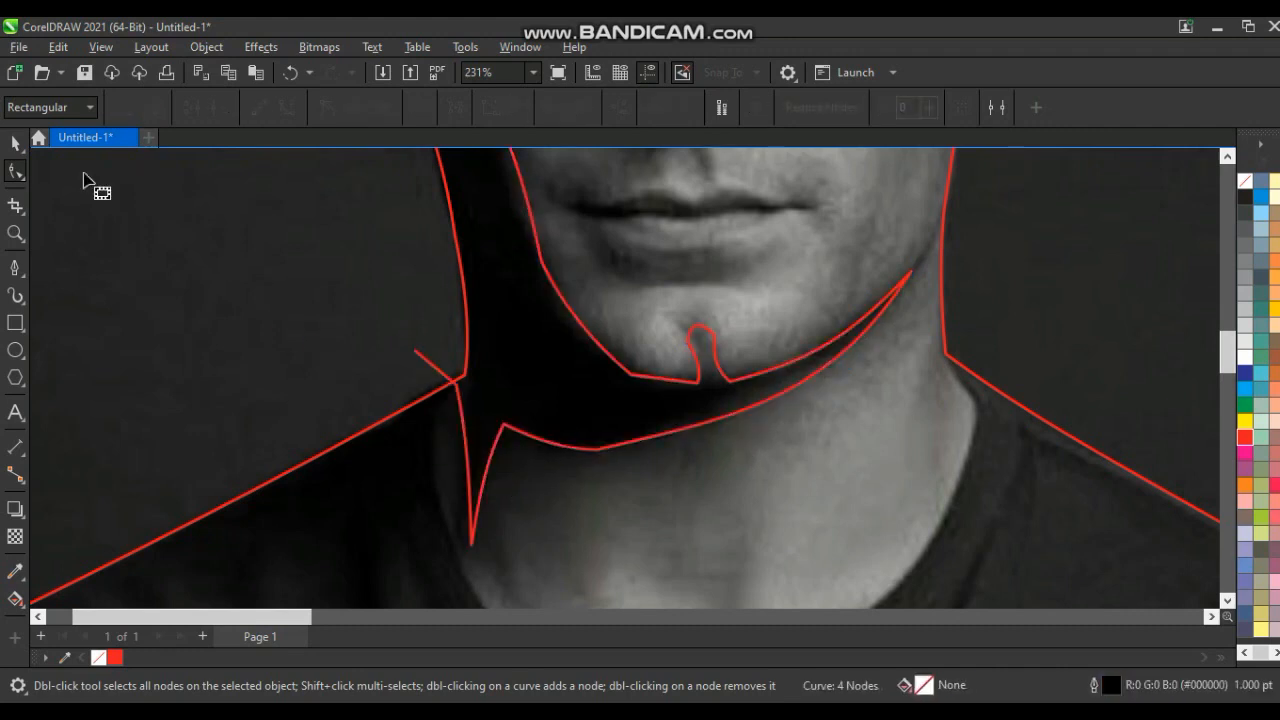
click(16, 143)
key(F4)
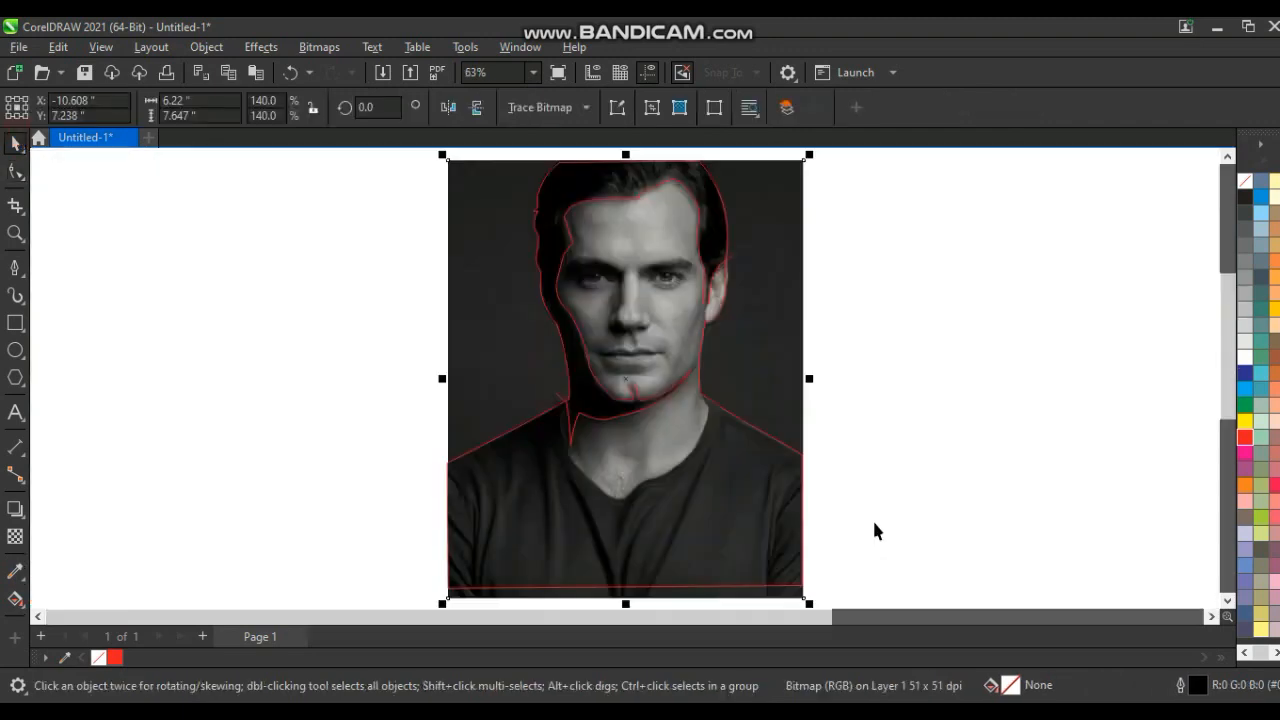
Step: Create a filled shape from the enclosed hair and face-shadow region with Smart Fill and recolour it black
click(303, 337)
click(22, 605)
click(60, 617)
click(580, 355)
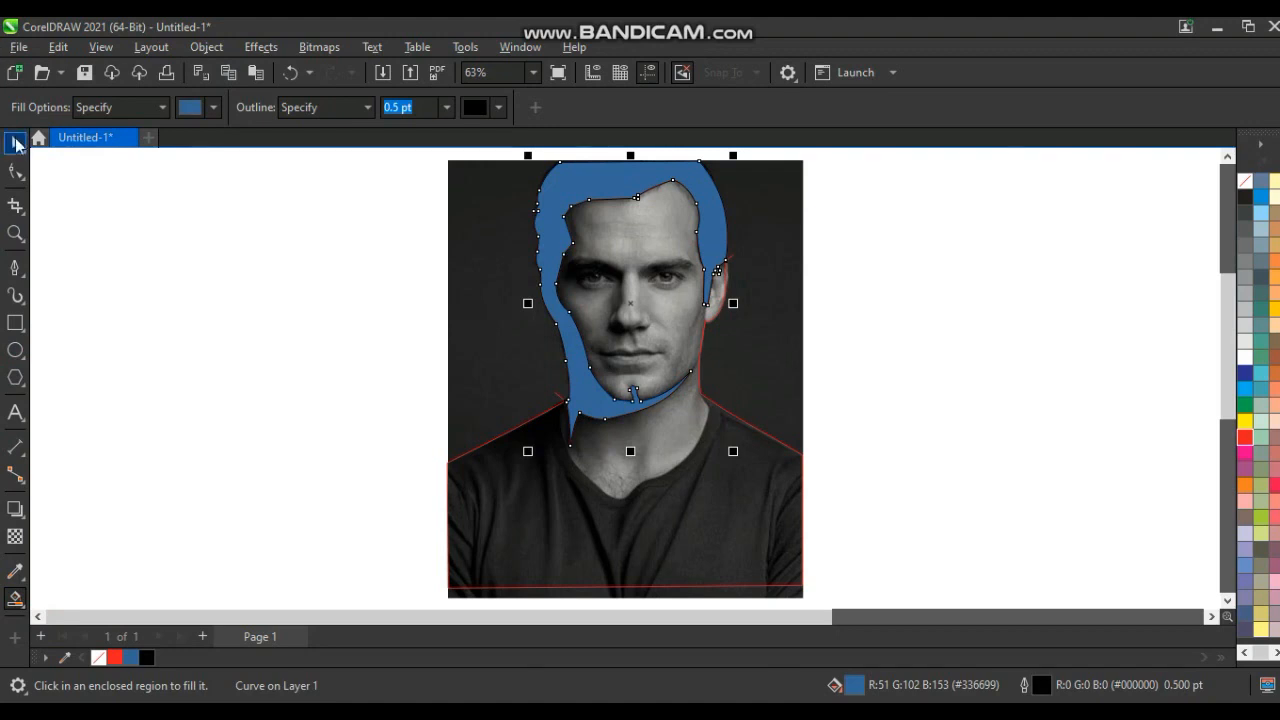
click(16, 143)
click(1007, 424)
click(586, 402)
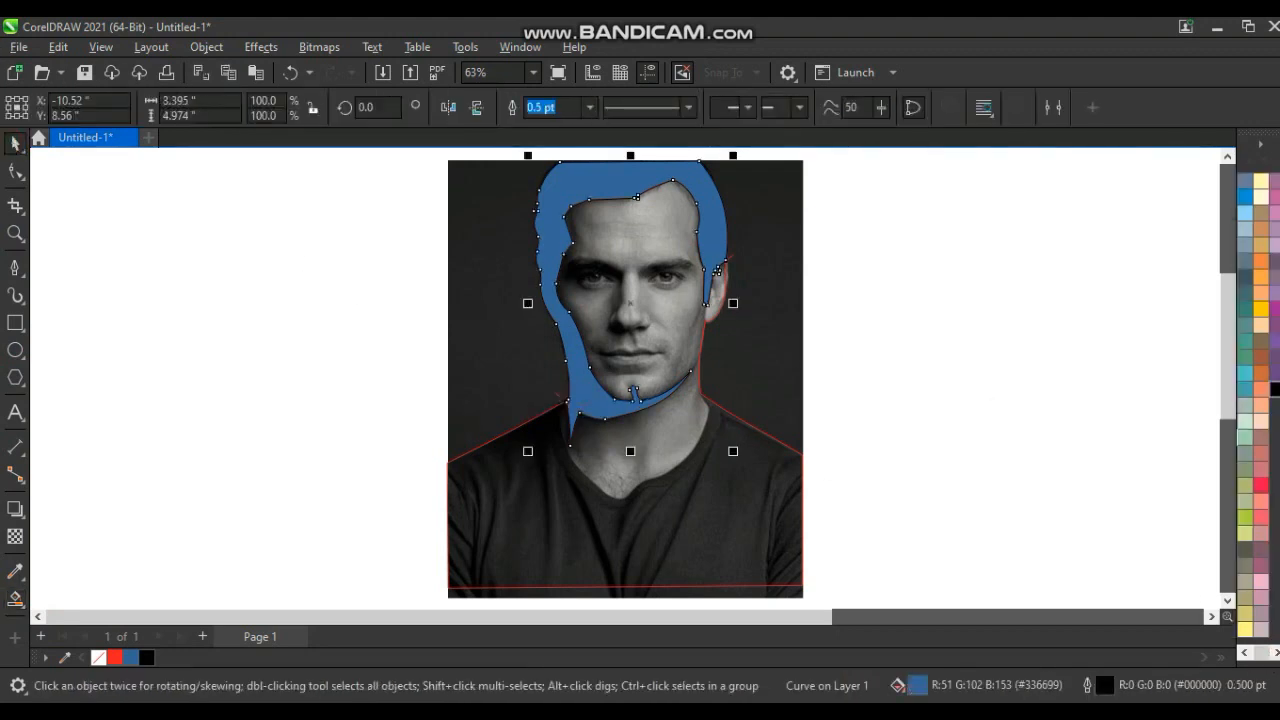
key(Delete)
click(1057, 371)
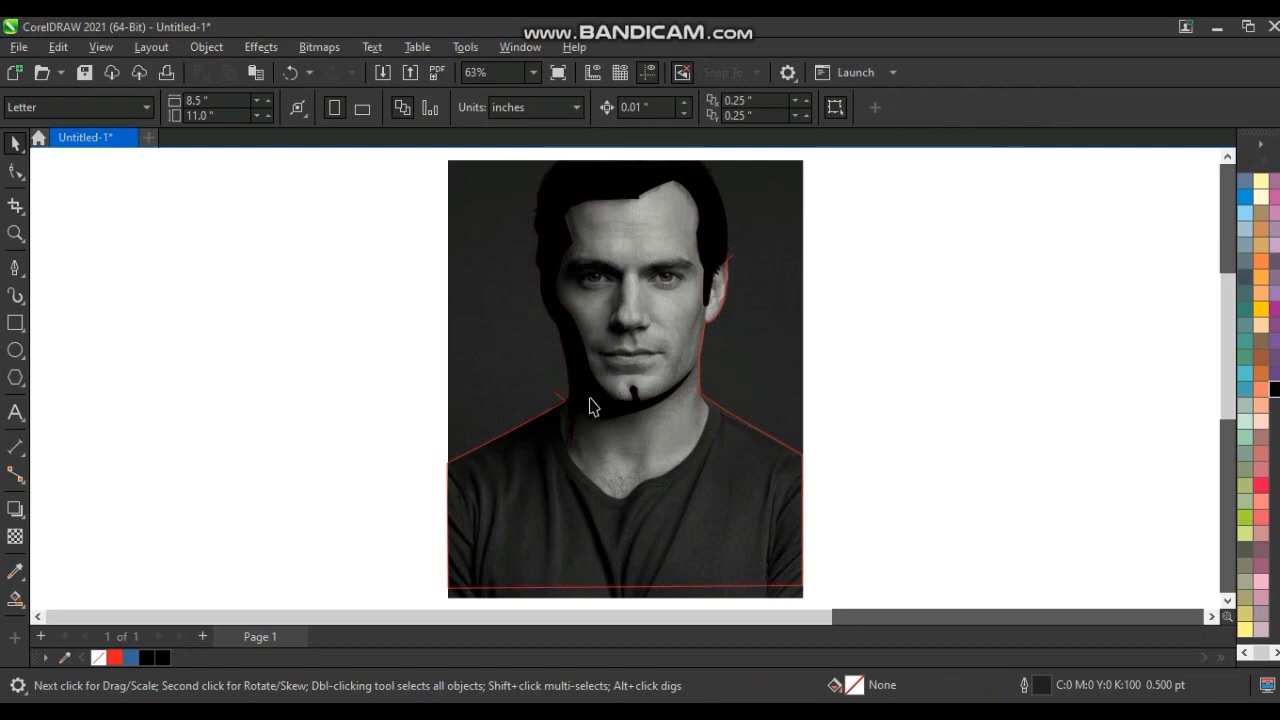
Step: Draw an open Pen line along the shirt's neckline from one shoulder to the other, crossing the silhouette outline at both ends
click(590, 402)
click(587, 514)
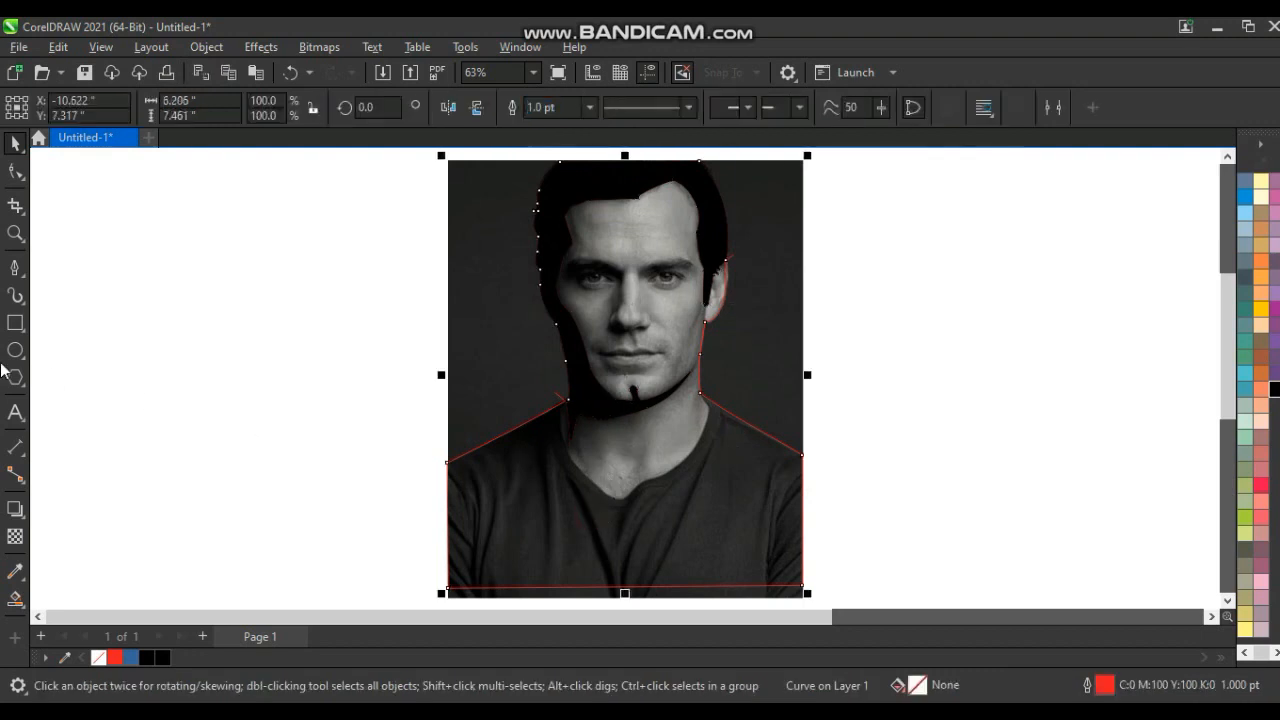
click(15, 268)
click(550, 400)
click(600, 492)
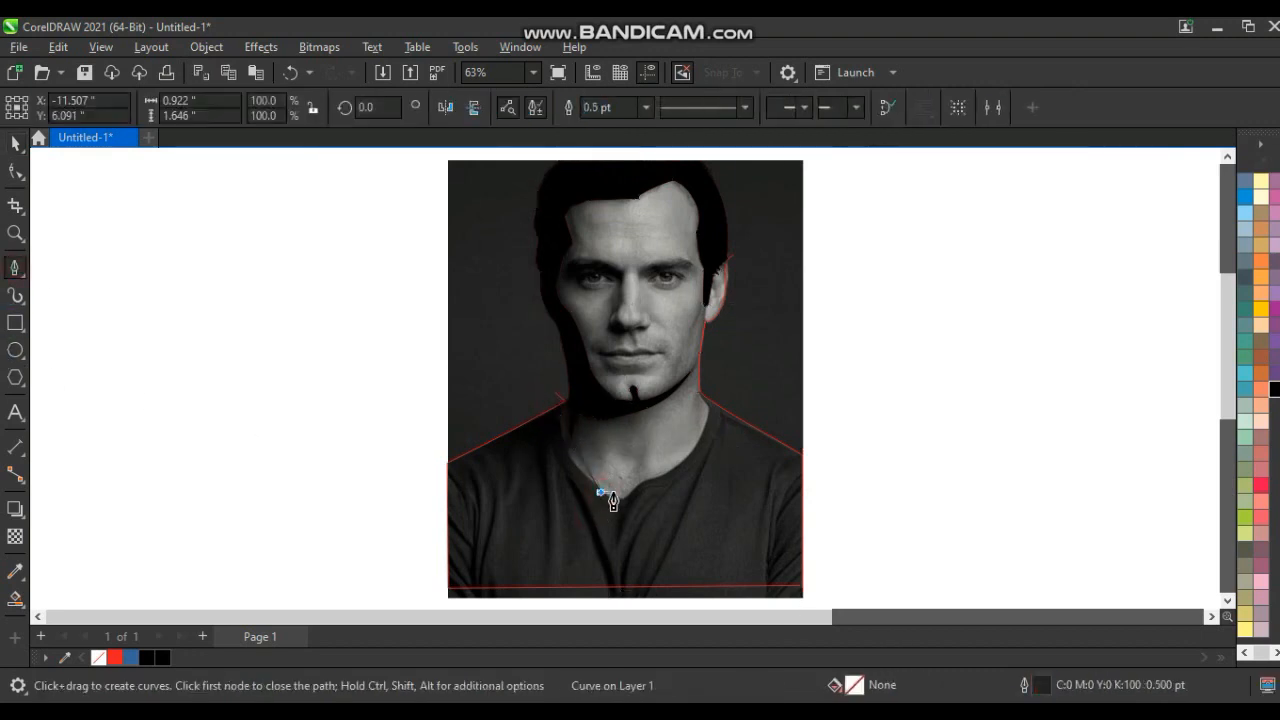
click(656, 477)
click(701, 397)
click(716, 392)
key(space)
Step: Convert the neckline's segments to curves and bend them to follow the collar in the photo
click(15, 172)
drag(275, 305, 863, 570)
click(287, 107)
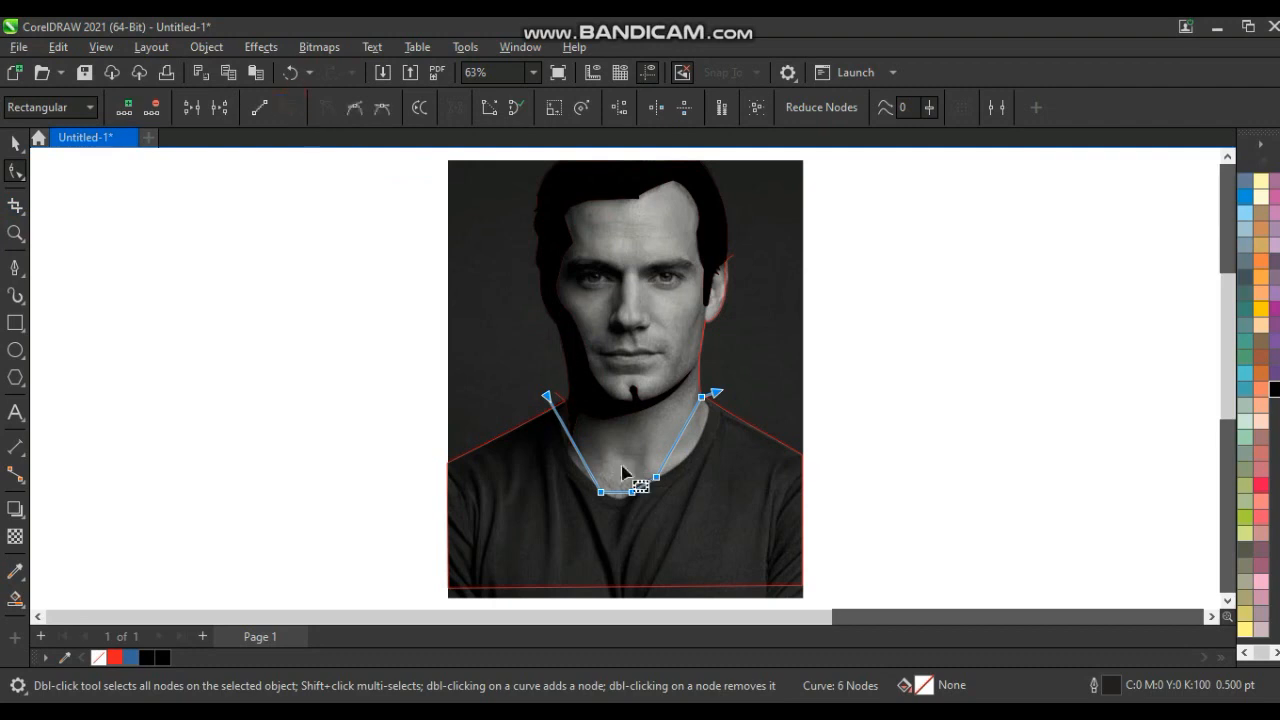
drag(580, 456, 569, 454)
drag(622, 492, 622, 499)
click(645, 485)
click(645, 492)
drag(670, 459, 714, 403)
click(701, 397)
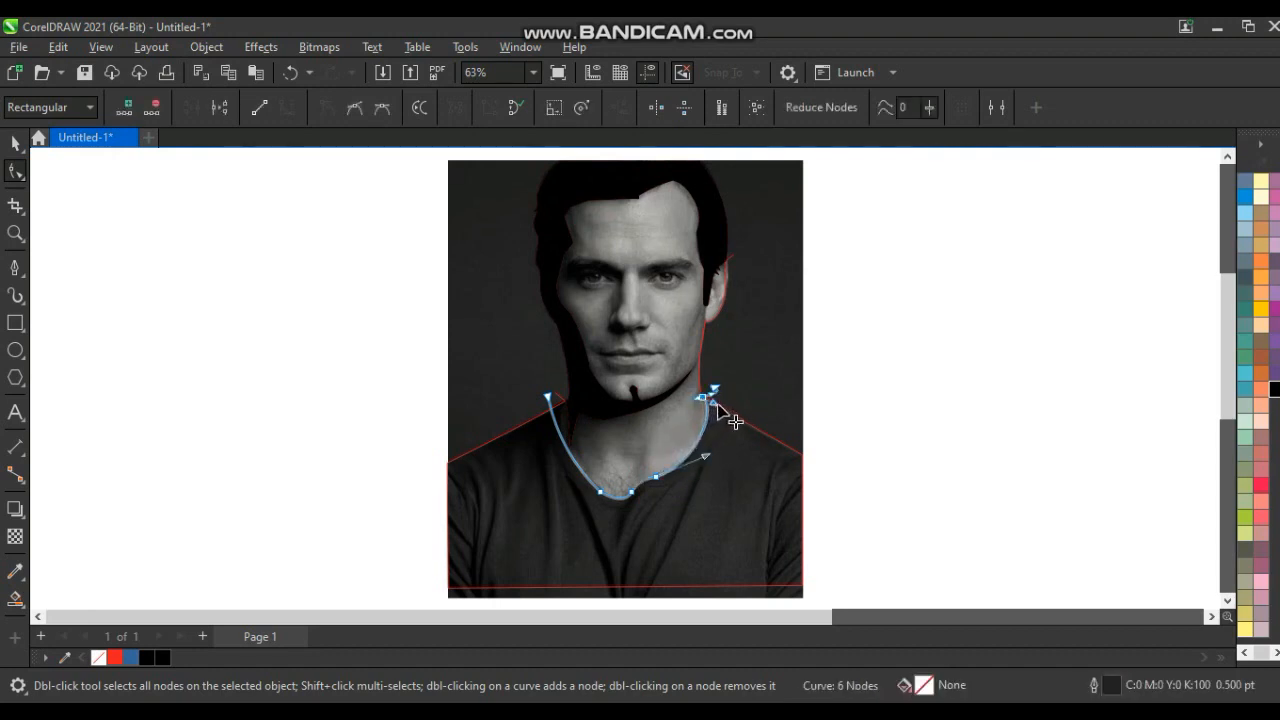
click(905, 424)
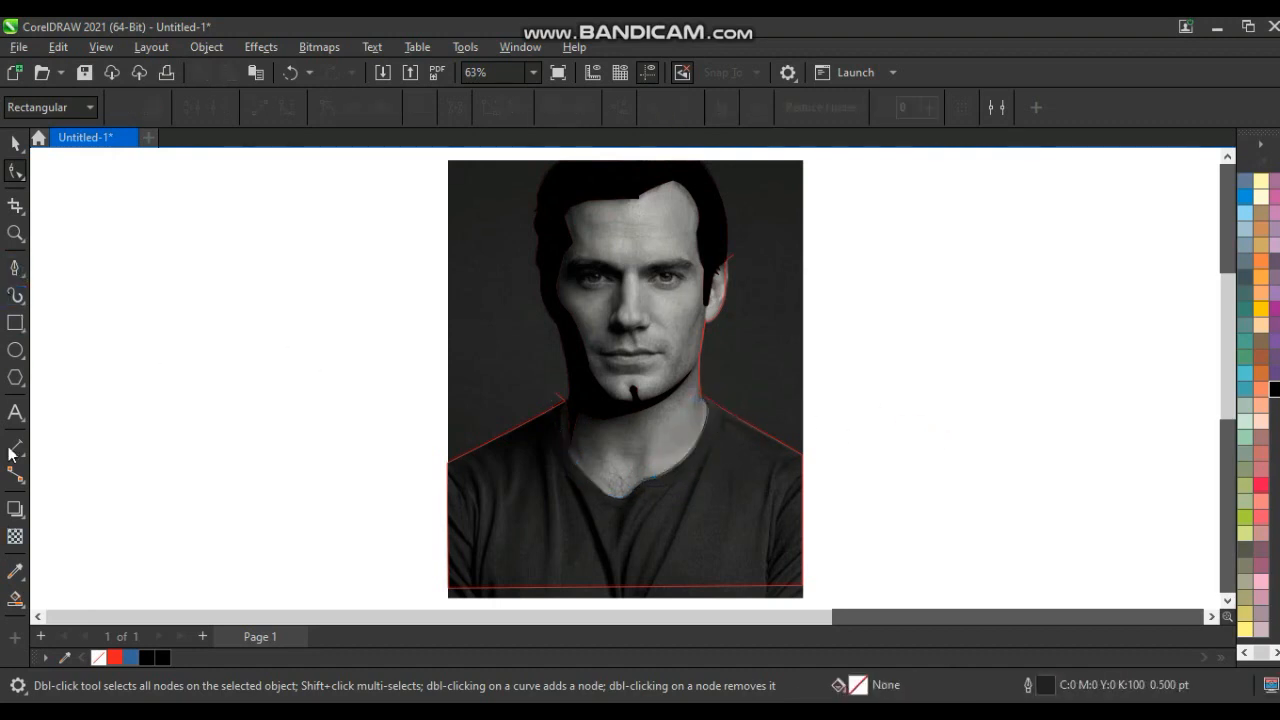
Step: Create a filled shape from the shirt region below the neckline with Smart Fill and recolour it black
click(15, 598)
click(523, 557)
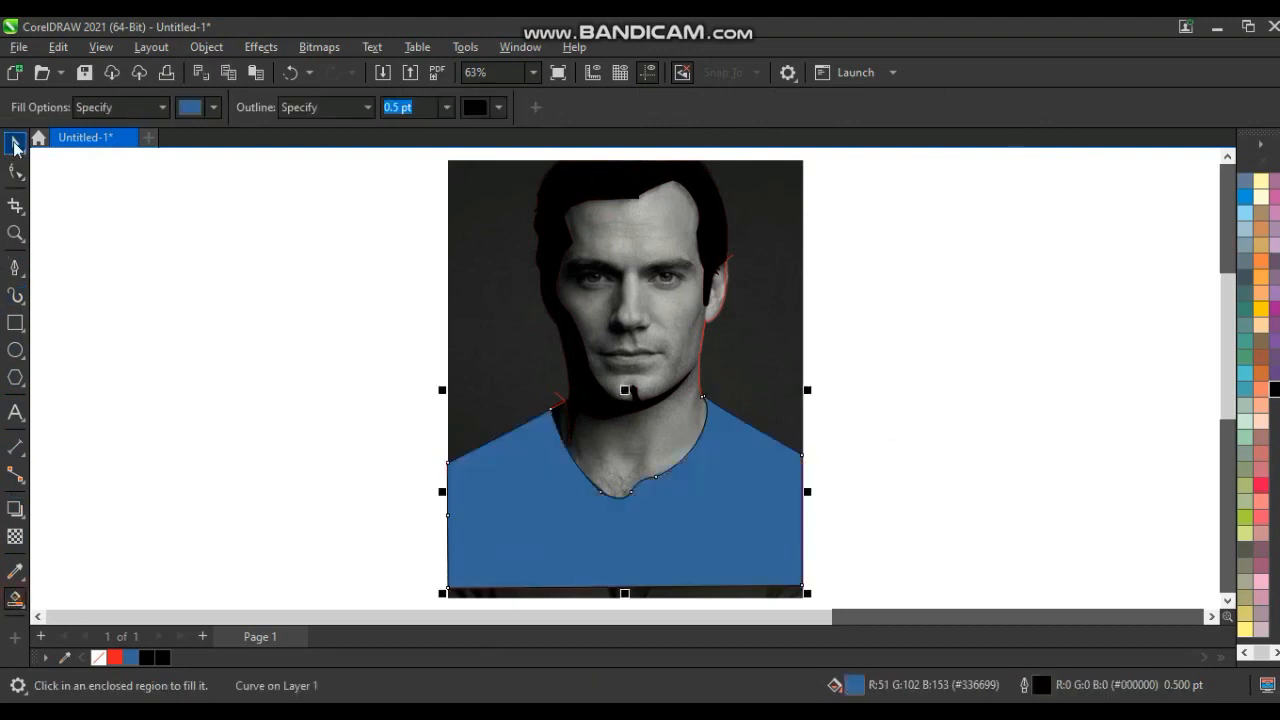
click(14, 144)
click(1272, 391)
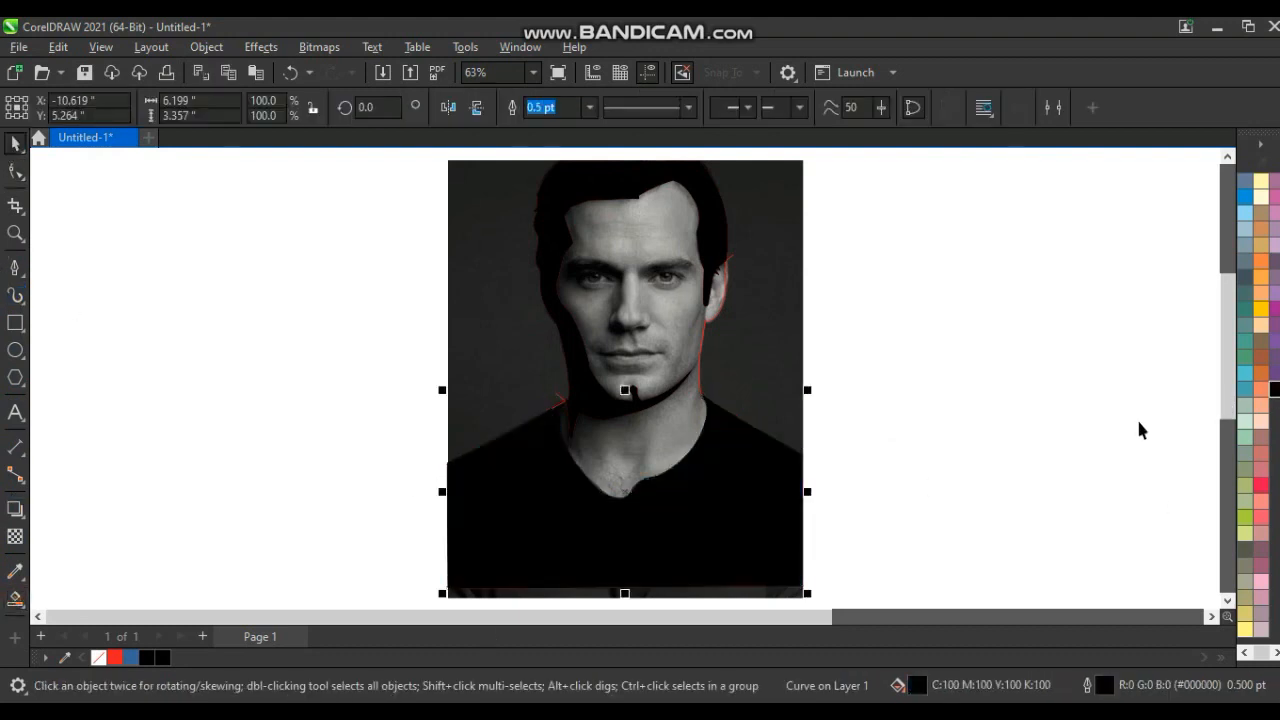
click(872, 432)
Step: Move the black hair and shirt shapes together off the photo to the empty area beside its left edge
click(696, 490)
shift+click(623, 377)
drag(623, 377, 257, 378)
click(1000, 391)
Step: Delete the neckline curve, the inner hair and face-shadow outline and the silhouette outline from the photo
click(553, 420)
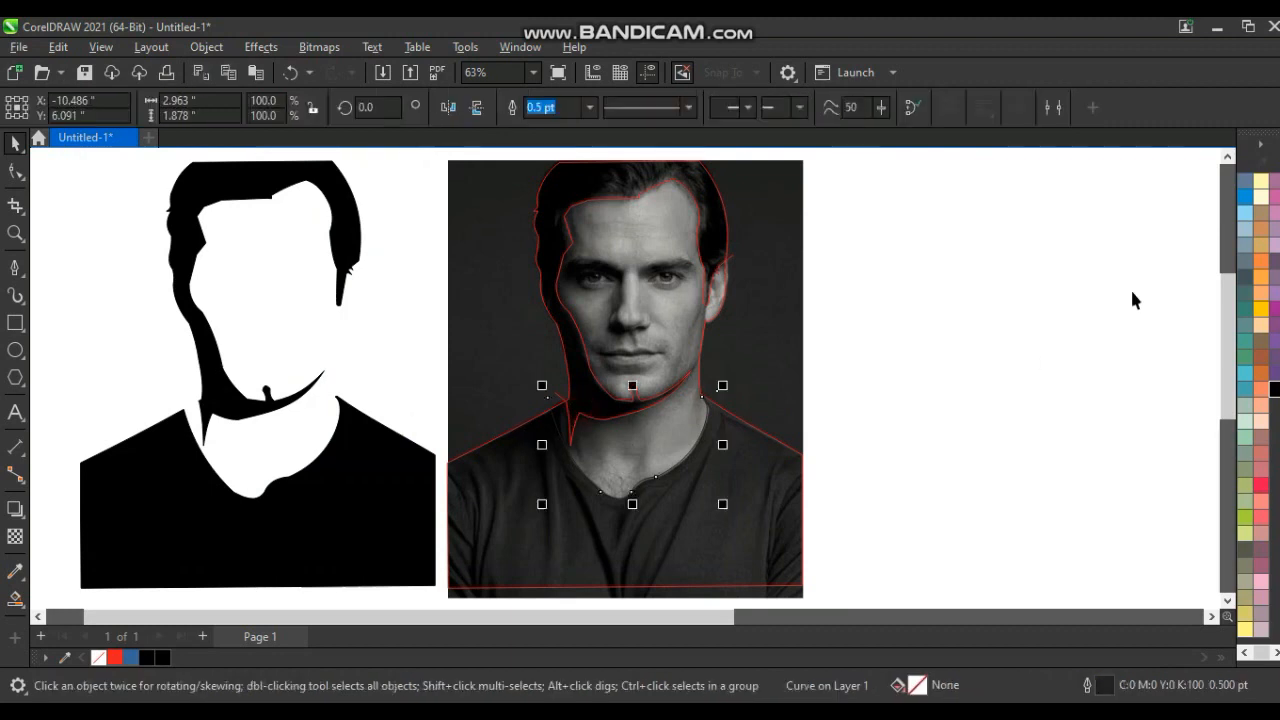
key(Delete)
click(585, 352)
key(Delete)
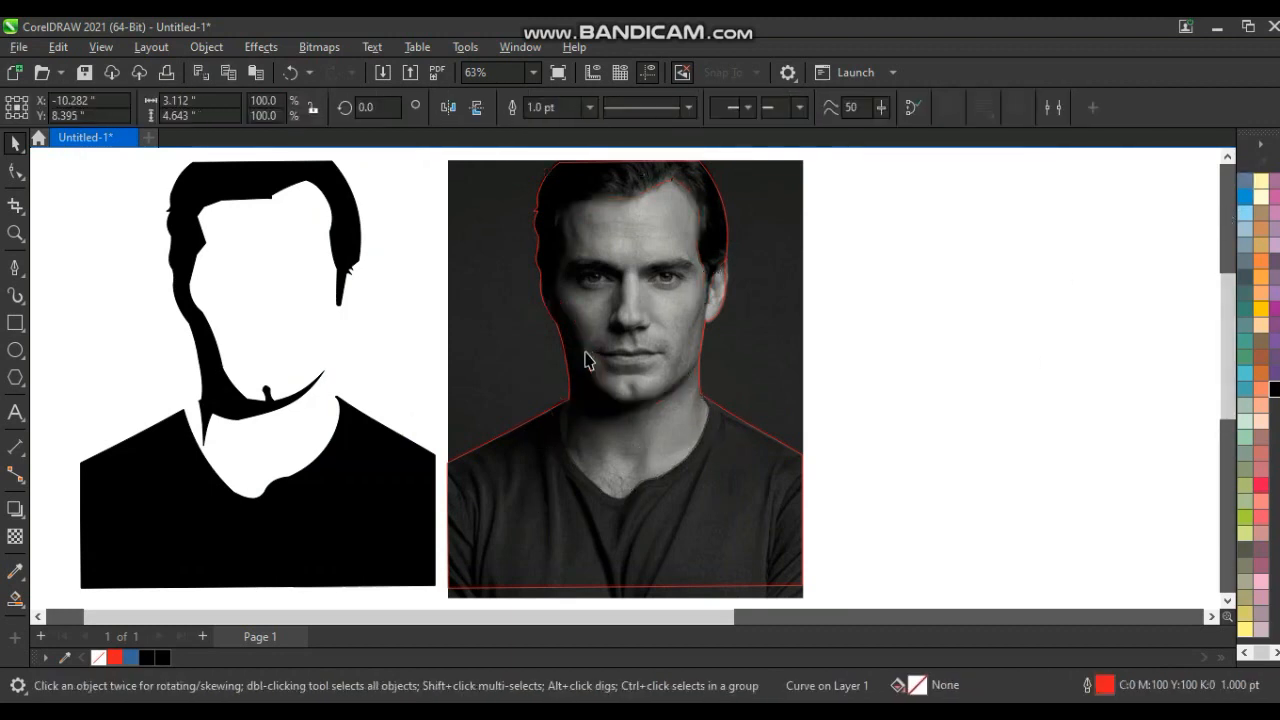
click(565, 360)
key(Delete)
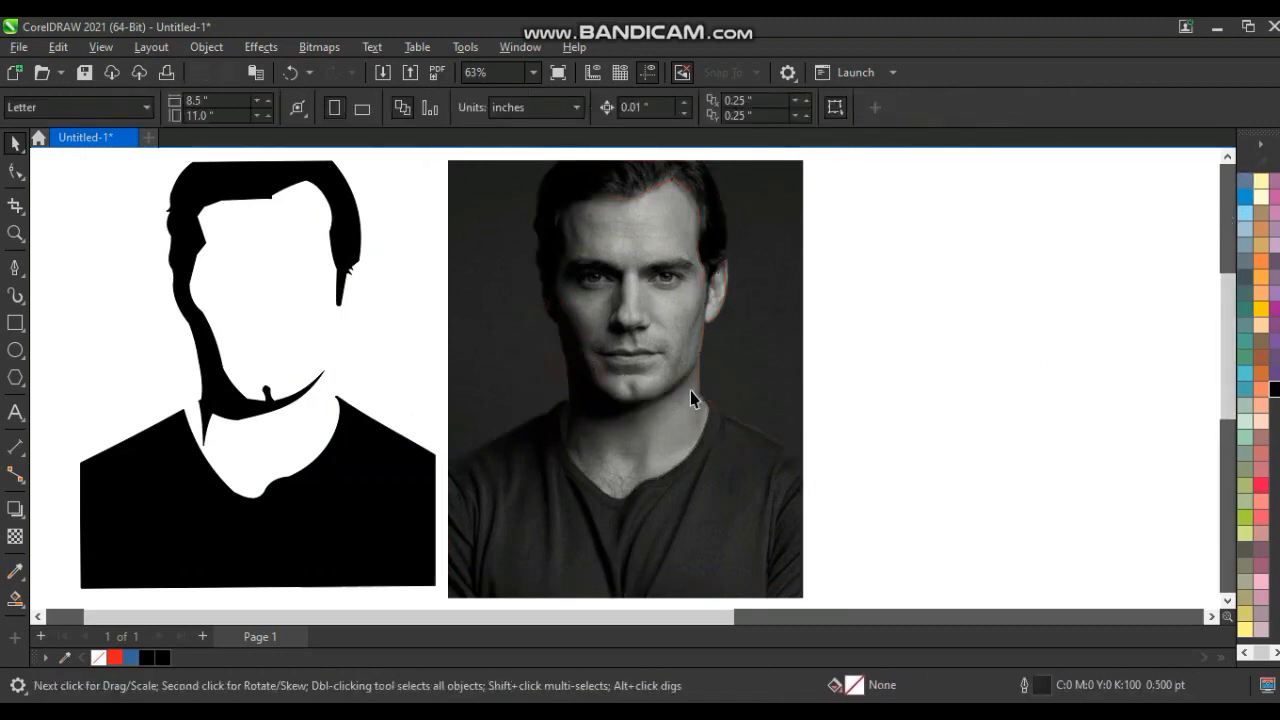
Step: Start a Pen outline around the shadowed left eyebrow and along the left eye's lids and inner corner
click(15, 234)
drag(509, 229, 692, 408)
click(14, 268)
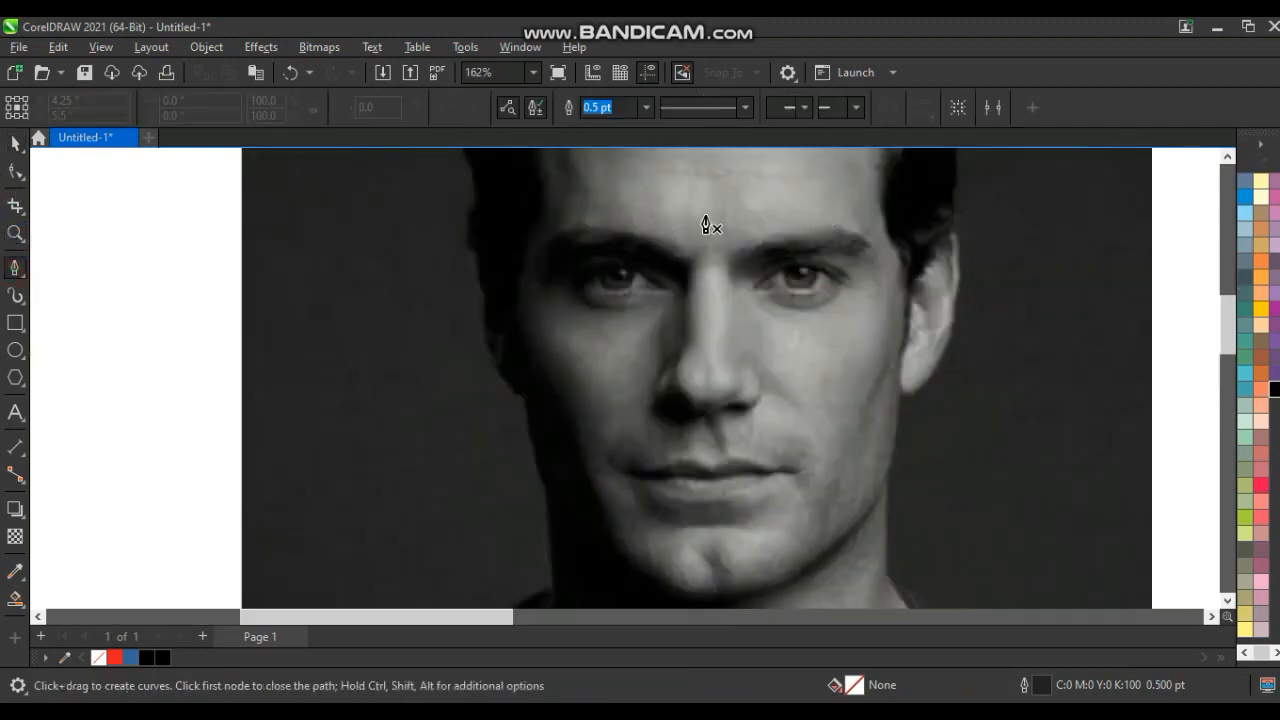
click(587, 229)
click(576, 219)
click(546, 241)
click(546, 289)
click(575, 280)
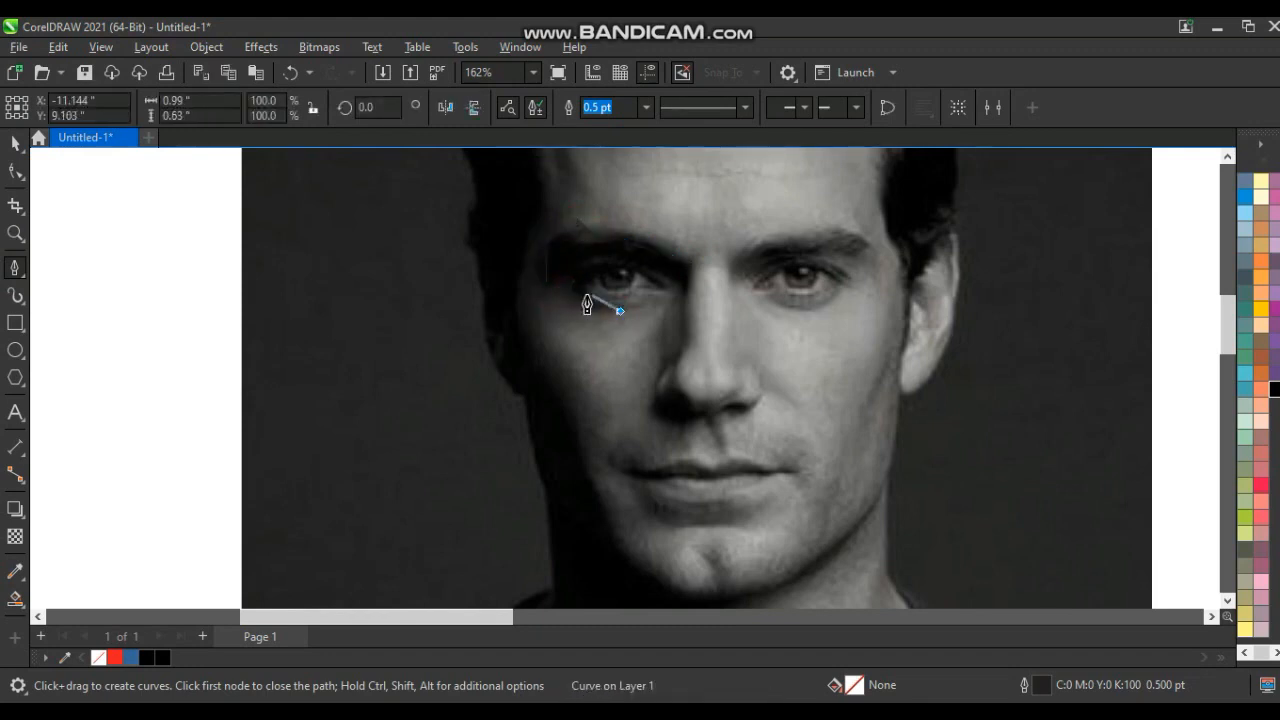
click(580, 292)
click(596, 275)
click(657, 285)
Step: Continue the outline down the shadowed side of the nose, around the nostril to the upper lip, and close it at the brow
click(677, 289)
click(652, 385)
click(659, 390)
click(700, 420)
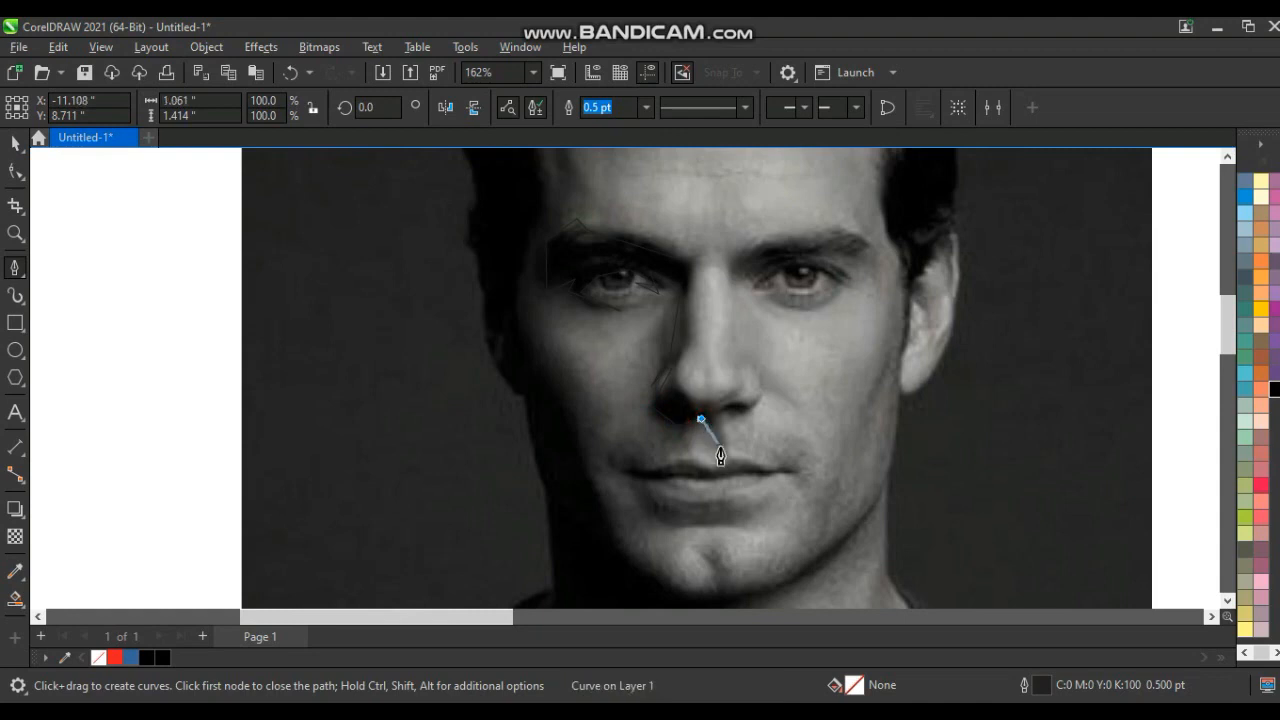
click(725, 456)
click(688, 410)
click(689, 334)
click(687, 312)
click(691, 264)
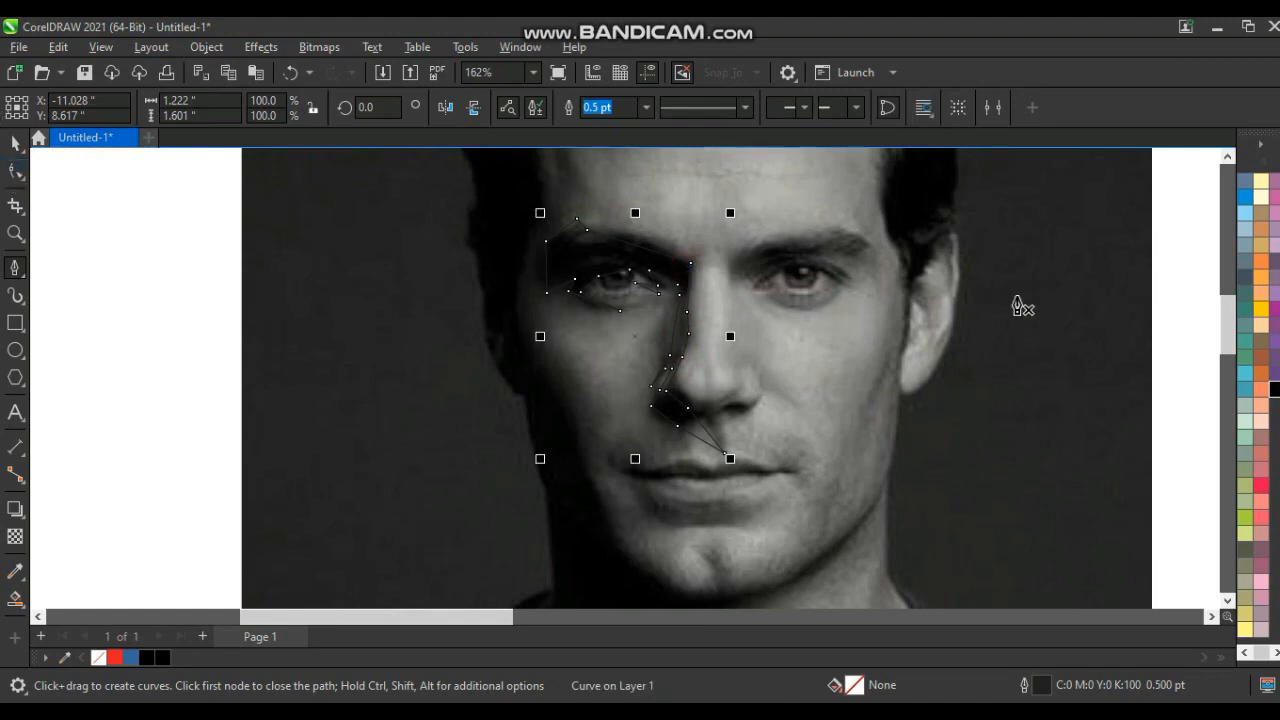
Step: Give the eye-and-nose shadow shape a pinkish-red outline 1 pt wide
right_click(1260, 486)
click(1186, 228)
click(646, 107)
click(617, 184)
Step: Convert the shape's segments to curves, round the eyebrow's top and outer end, and remove the surplus node there
click(15, 171)
drag(513, 205, 748, 497)
drag(661, 252, 581, 218)
drag(586, 225, 540, 268)
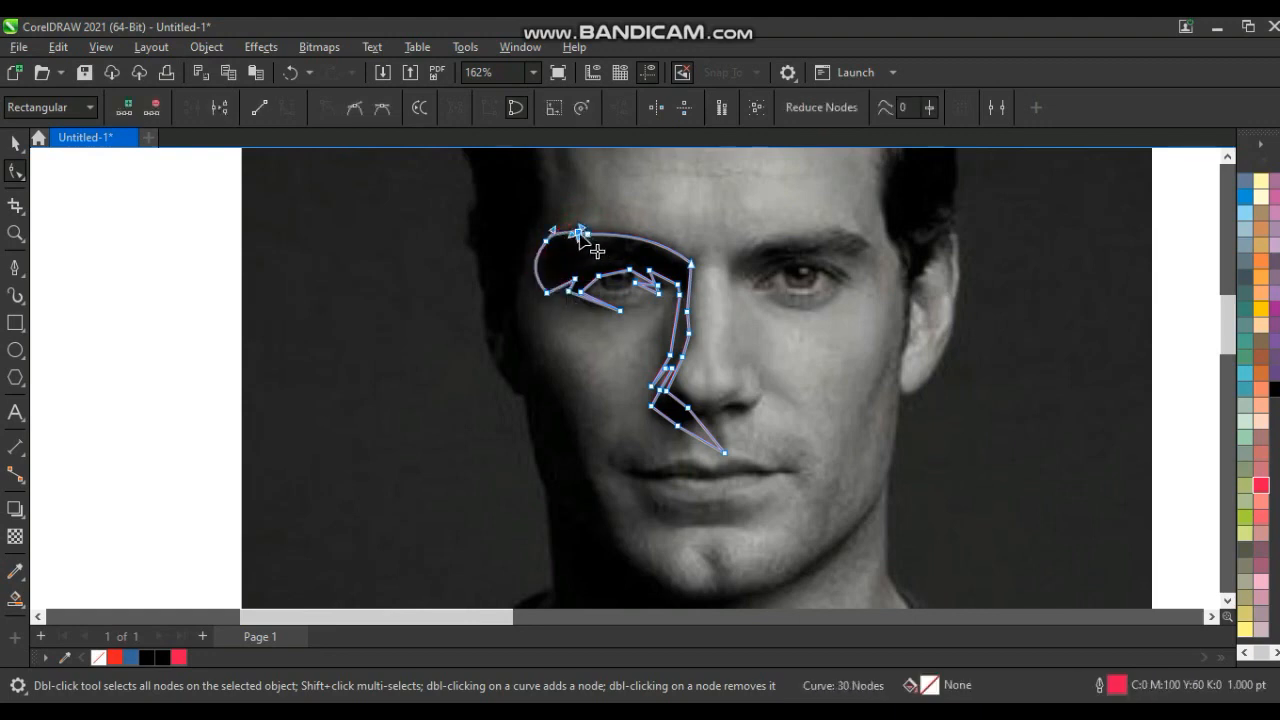
double_click(586, 236)
click(562, 231)
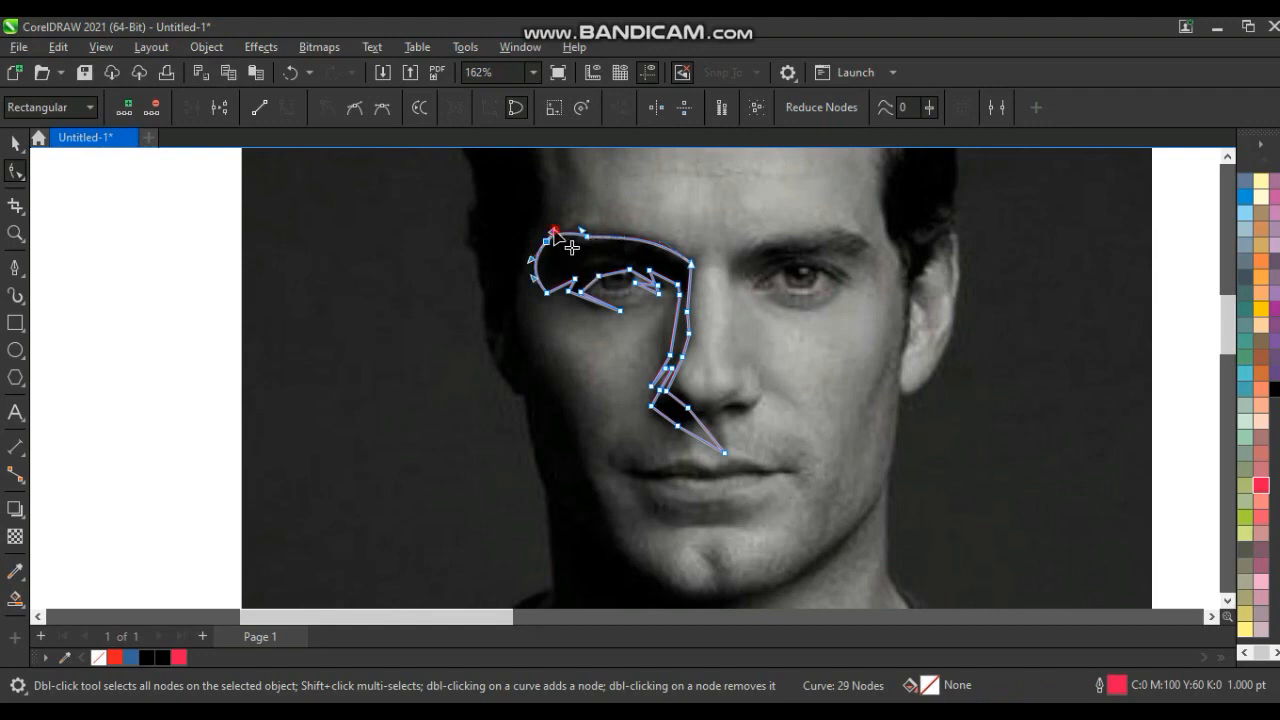
Step: Curve the outline along the left eye's lower lid, iris and inner corner and the upper side of the nose
click(593, 305)
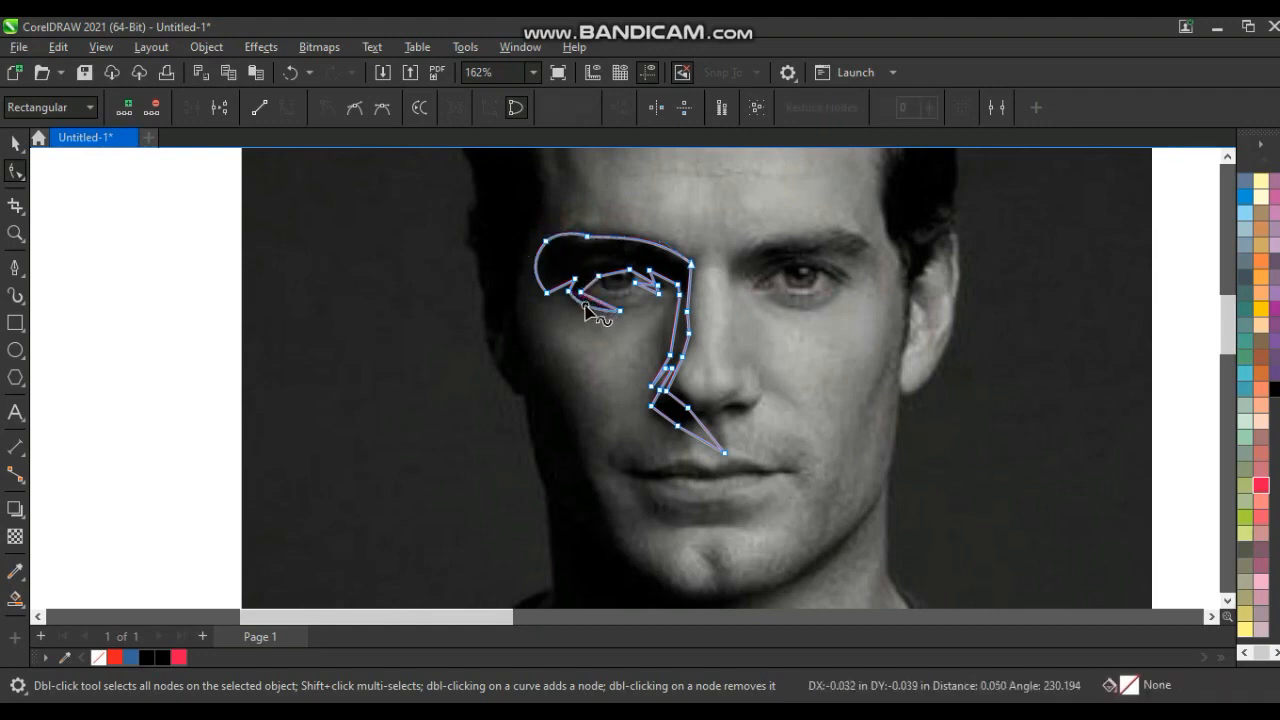
click(620, 314)
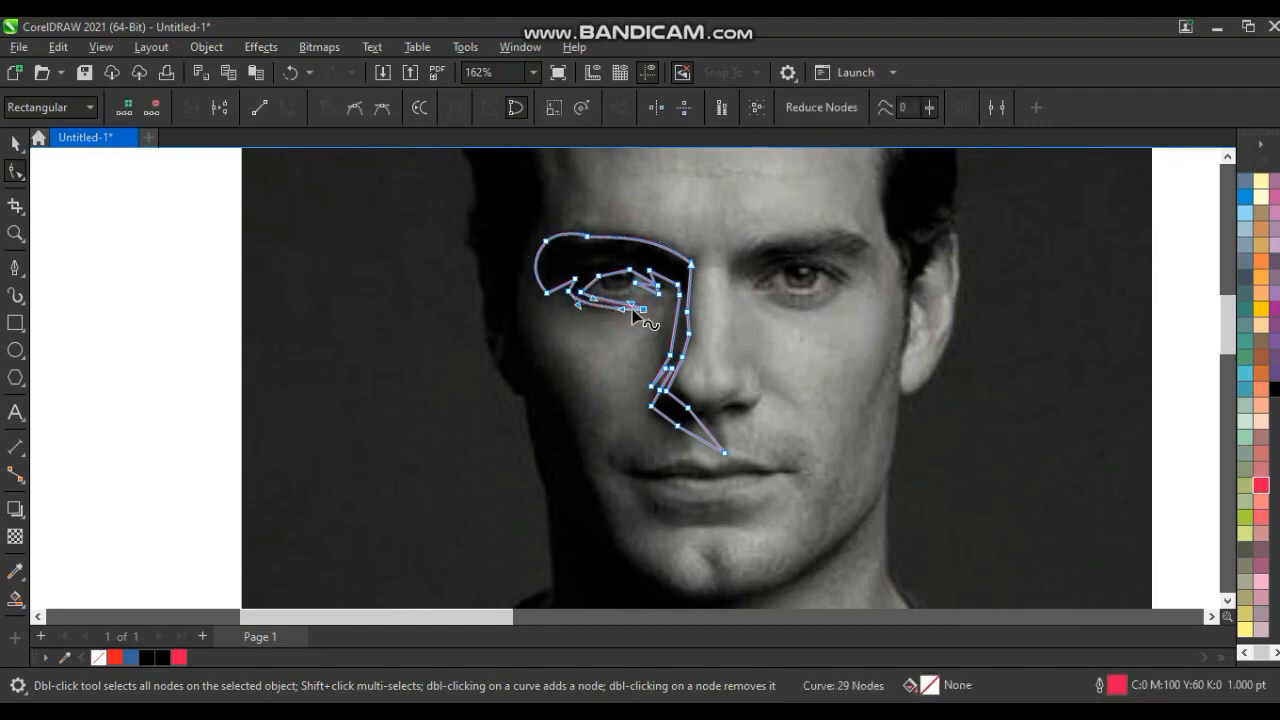
mouse_move(631, 303)
mouse_down()
mouse_move(586, 300)
mouse_move(647, 303)
mouse_move(621, 322)
mouse_move(585, 302)
mouse_move(624, 298)
mouse_move(610, 281)
mouse_move(636, 299)
mouse_move(602, 302)
mouse_move(668, 280)
mouse_move(670, 353)
mouse_move(668, 338)
mouse_up()
click(657, 282)
click(660, 276)
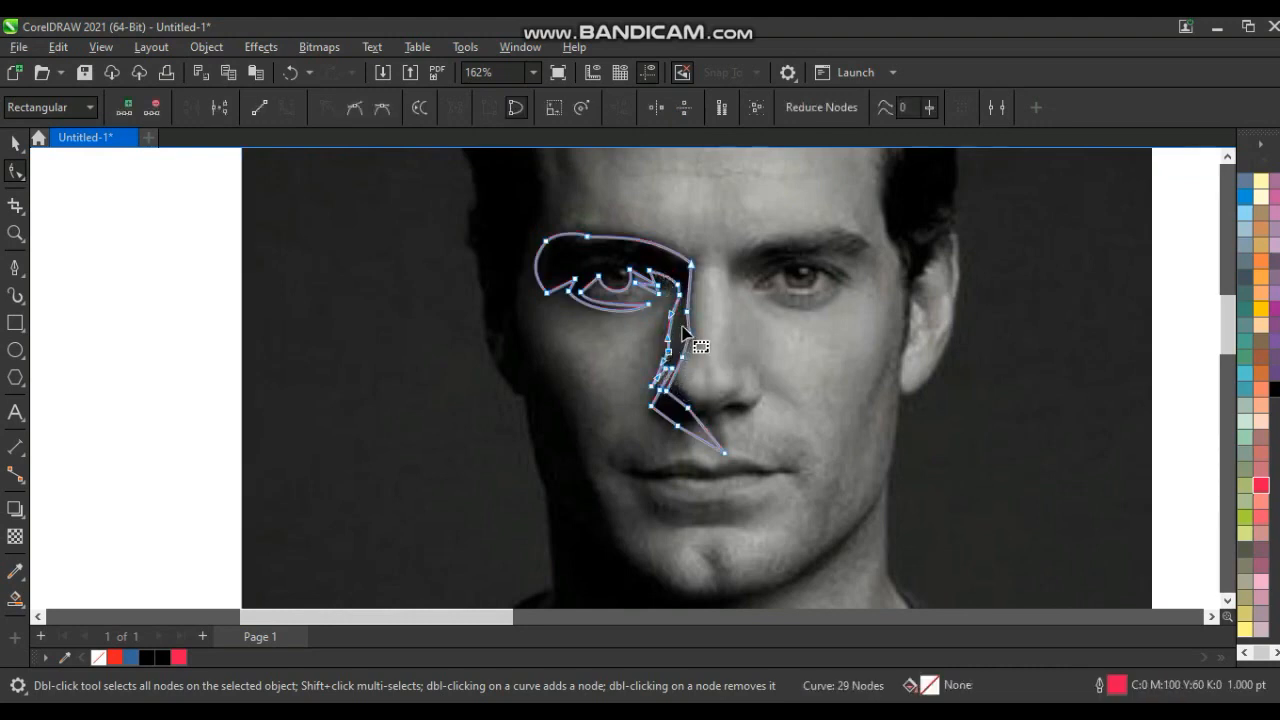
Step: Round the nostril shadow, curve its tip toward the upper lip, and tidy the nodes where it joins the nose line
click(679, 399)
drag(678, 399, 657, 424)
drag(724, 452, 728, 455)
drag(692, 414, 713, 425)
double_click(699, 410)
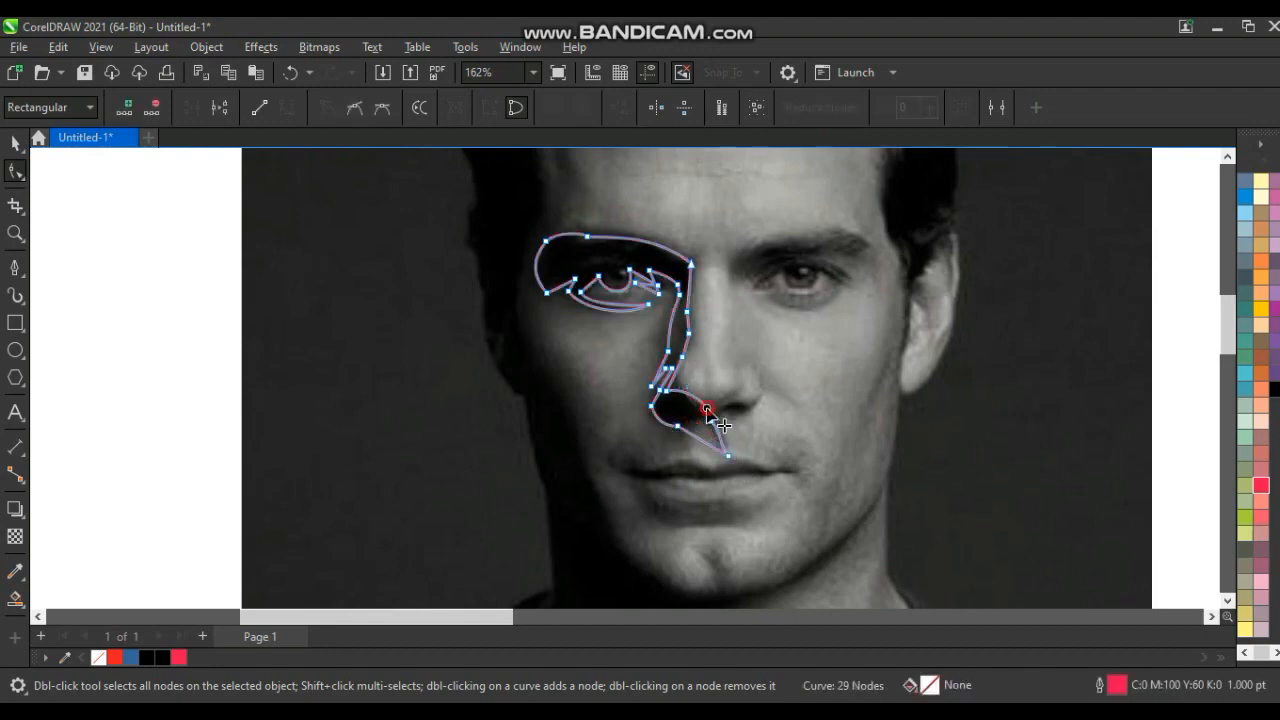
mouse_move(704, 416)
mouse_down()
mouse_move(711, 405)
mouse_move(718, 422)
mouse_move(700, 420)
mouse_move(720, 441)
mouse_move(699, 428)
mouse_move(716, 430)
mouse_move(701, 415)
mouse_move(735, 445)
mouse_up()
click(729, 456)
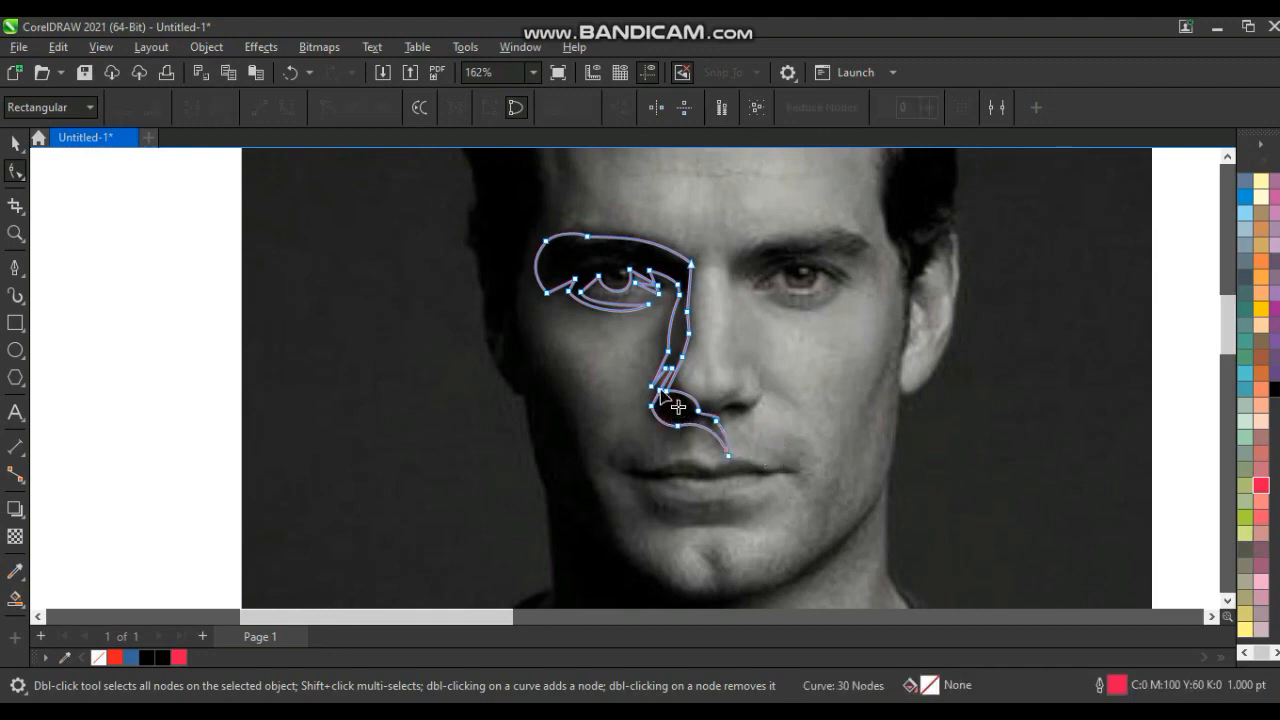
drag(661, 393, 657, 393)
click(14, 145)
click(14, 174)
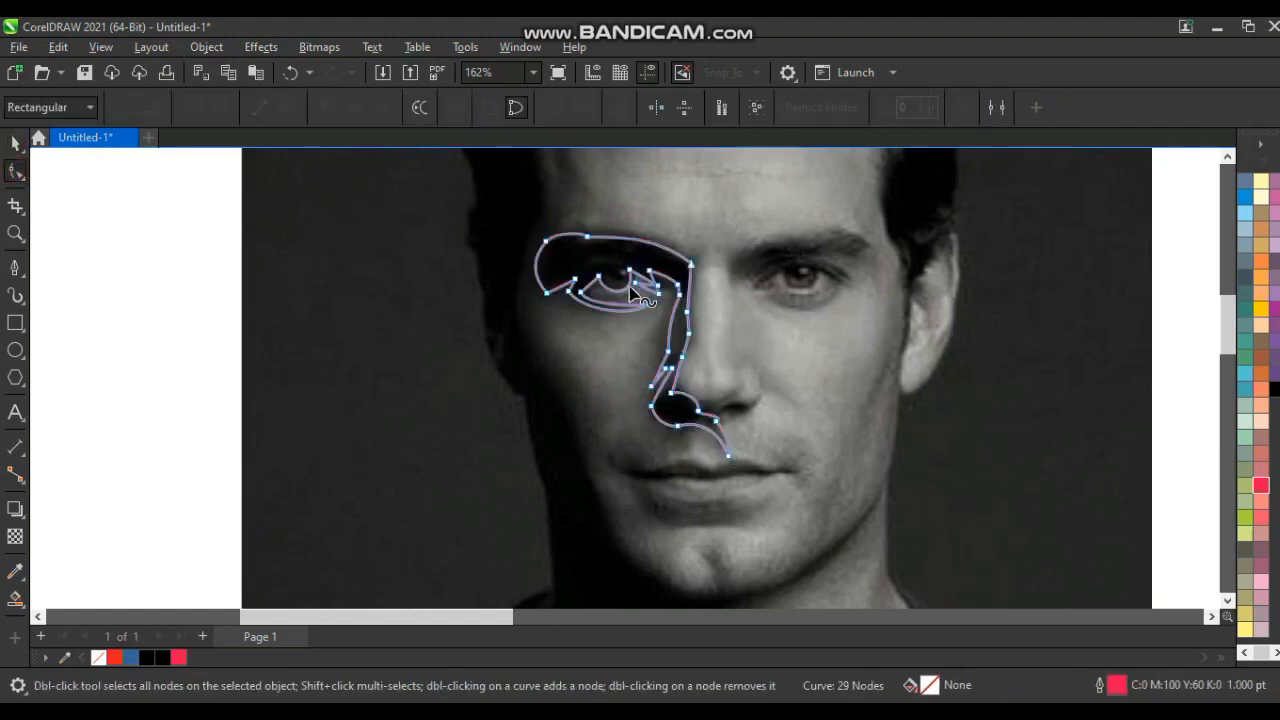
Step: Reshape the crossing segments at the left eye's inner corner into clean curves and round the bend beside the nose
click(15, 233)
drag(447, 206, 676, 322)
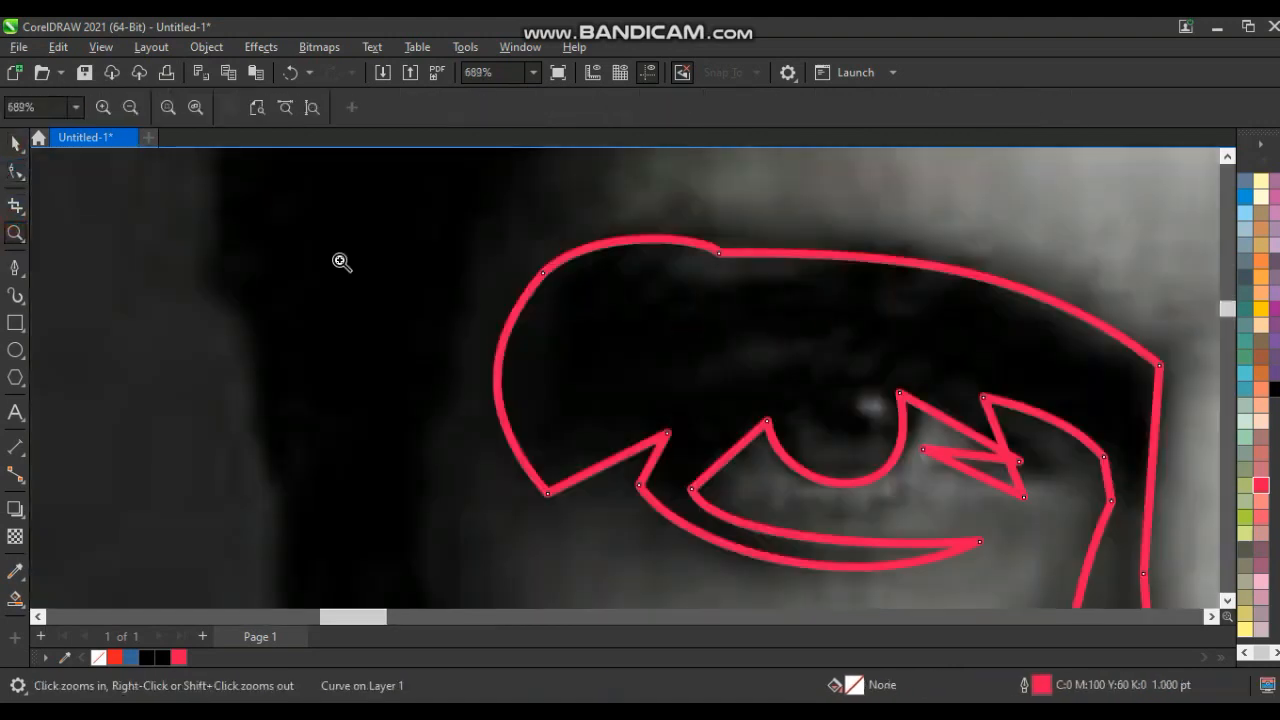
click(14, 172)
drag(998, 440, 1022, 440)
drag(1023, 497, 1052, 478)
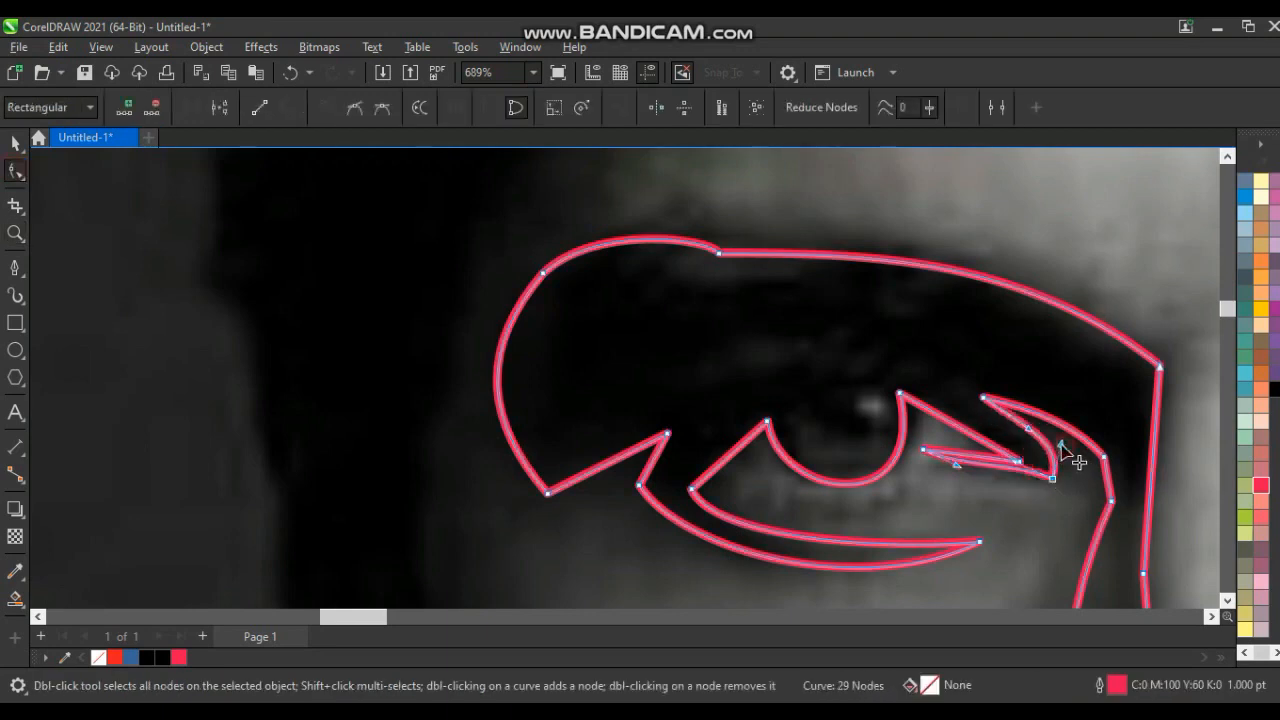
mouse_move(977, 456)
mouse_down()
mouse_move(980, 438)
mouse_move(920, 469)
mouse_move(955, 483)
mouse_move(951, 467)
mouse_move(986, 466)
mouse_up()
click(944, 473)
click(953, 479)
drag(1015, 466, 1008, 478)
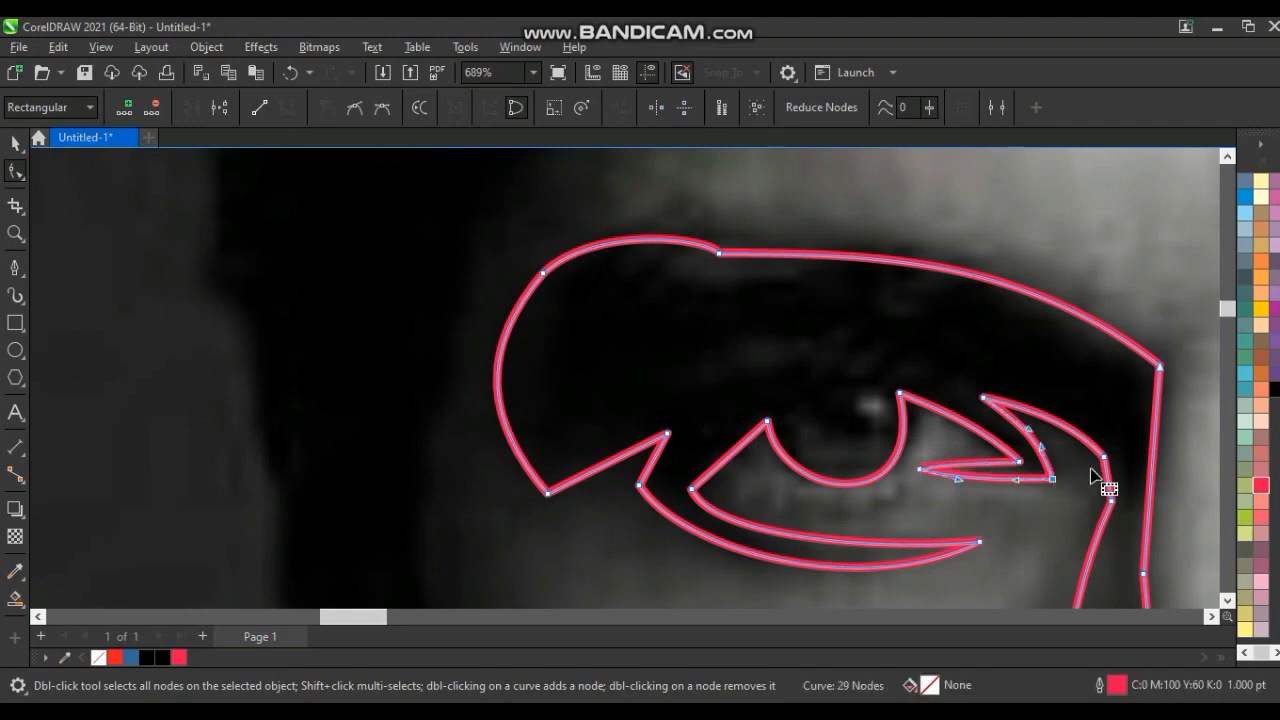
click(1117, 479)
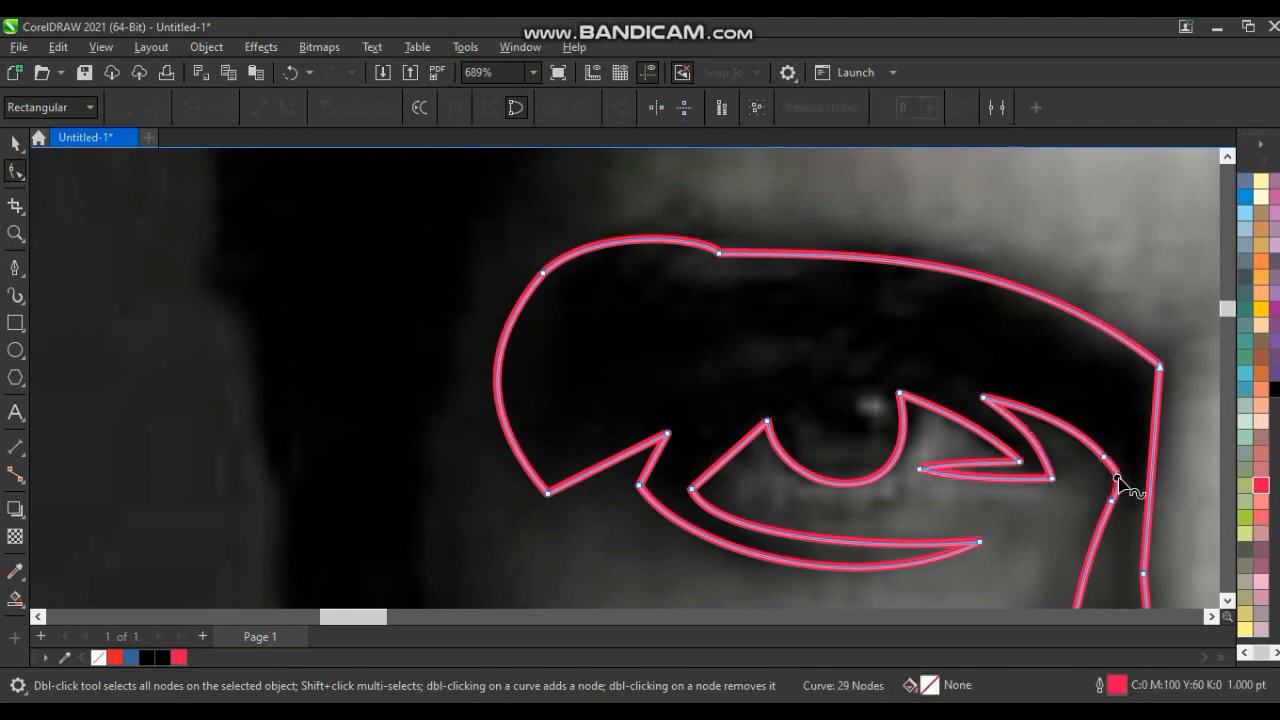
Step: Fill the eye-and-nose shadow shape black and remove its outline
key(F4)
click(15, 143)
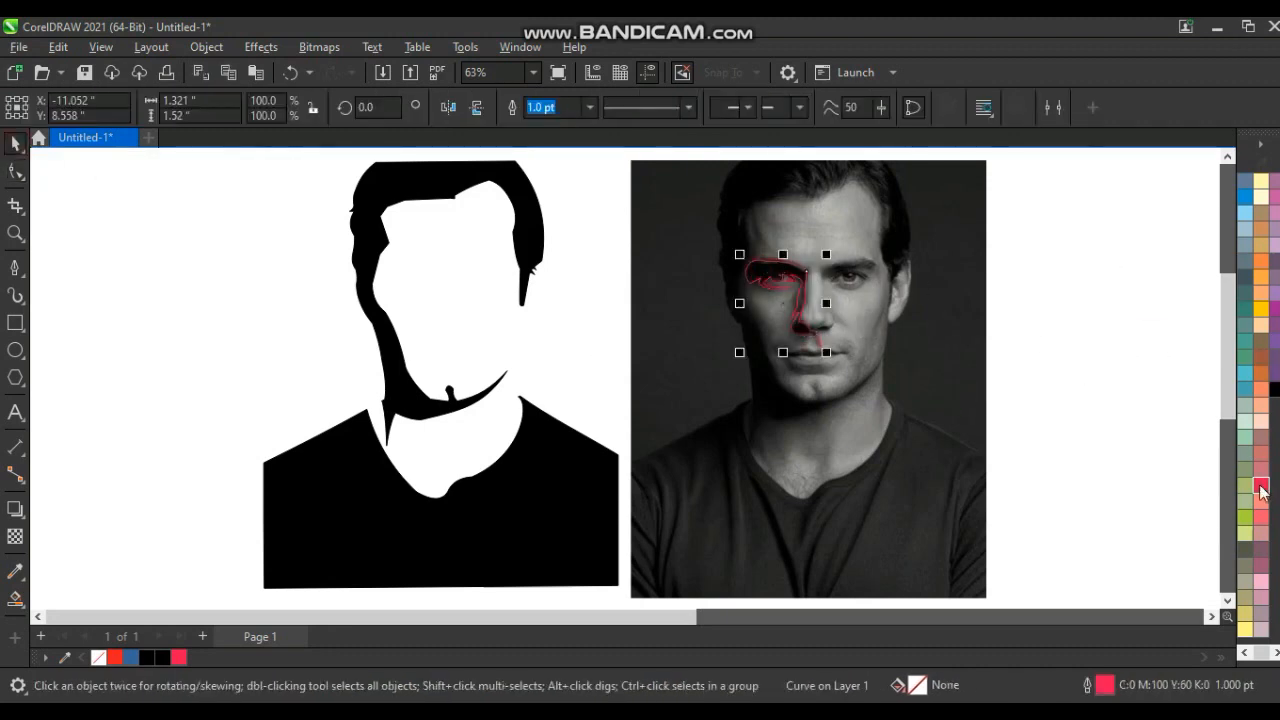
click(1275, 395)
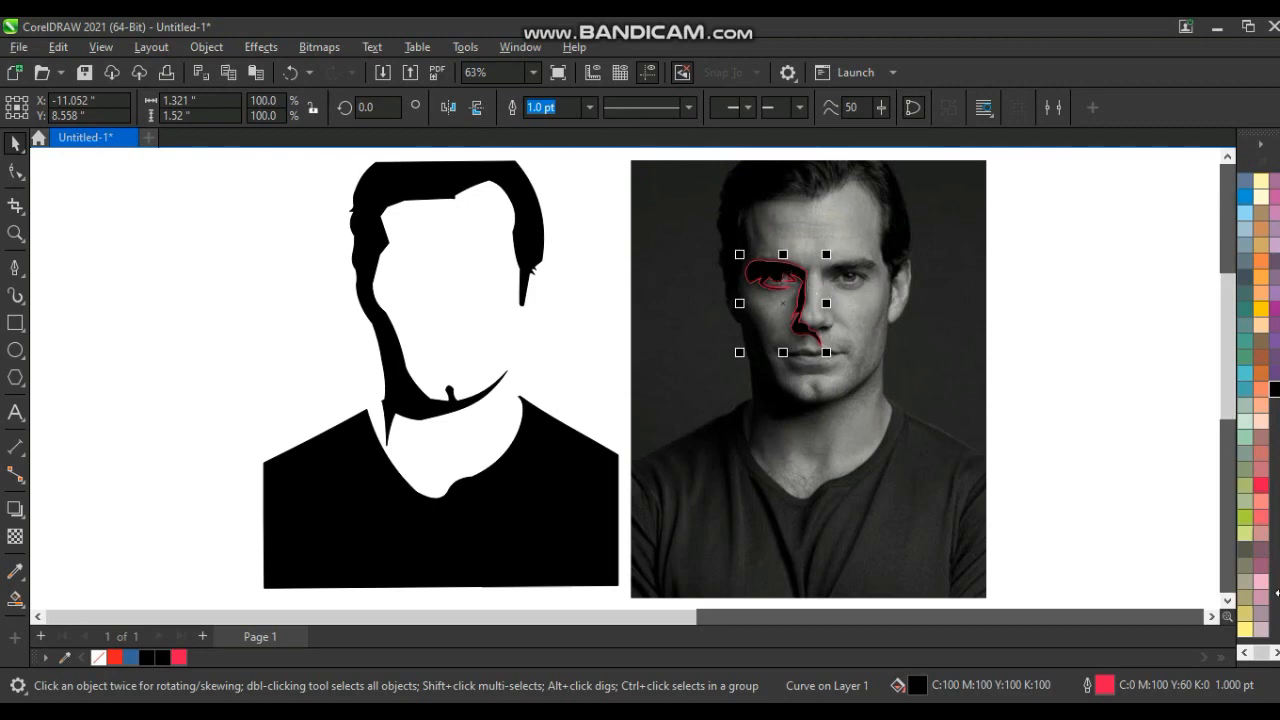
drag(1268, 652, 1250, 652)
right_click(1246, 183)
Step: Move the black eye-and-nose shape off the photo into its matching place in the black artwork's face
click(1142, 200)
click(1087, 208)
drag(762, 281, 402, 297)
click(728, 330)
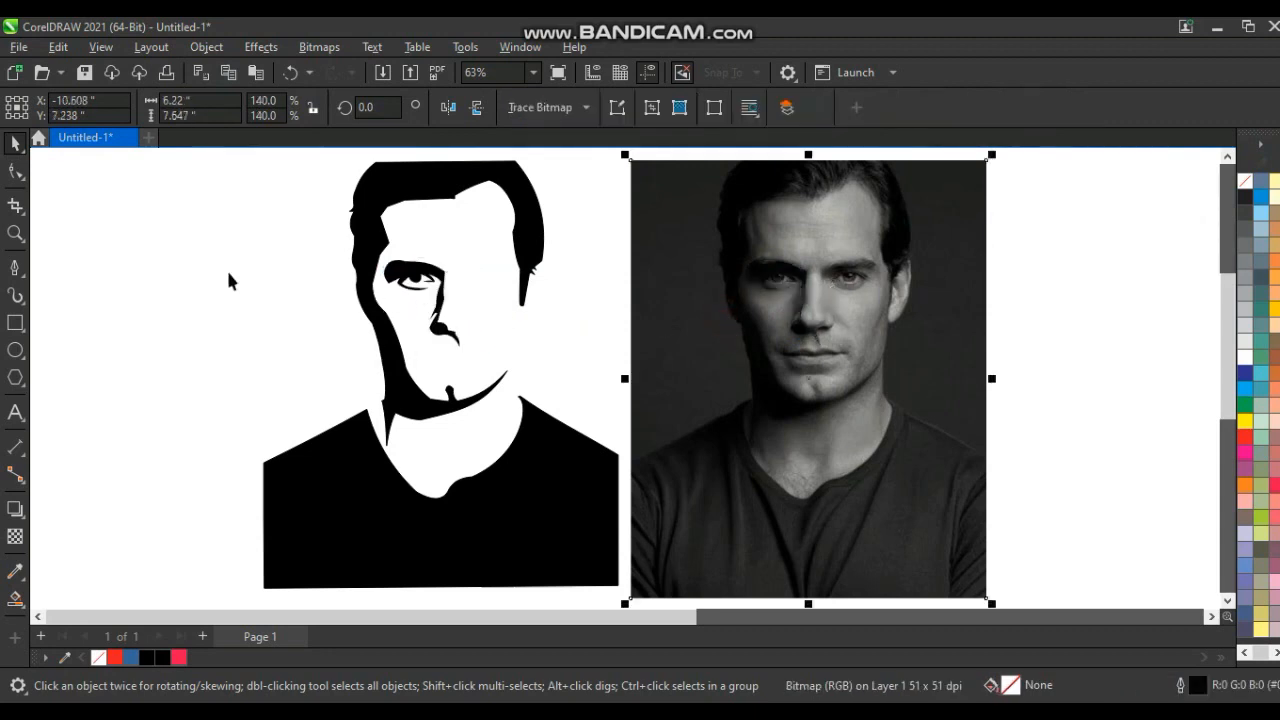
Step: Curve the outline segment at the outer corner of the right eye-and-brow shape inward beneath the brow's tail
click(15, 233)
drag(994, 243, 796, 310)
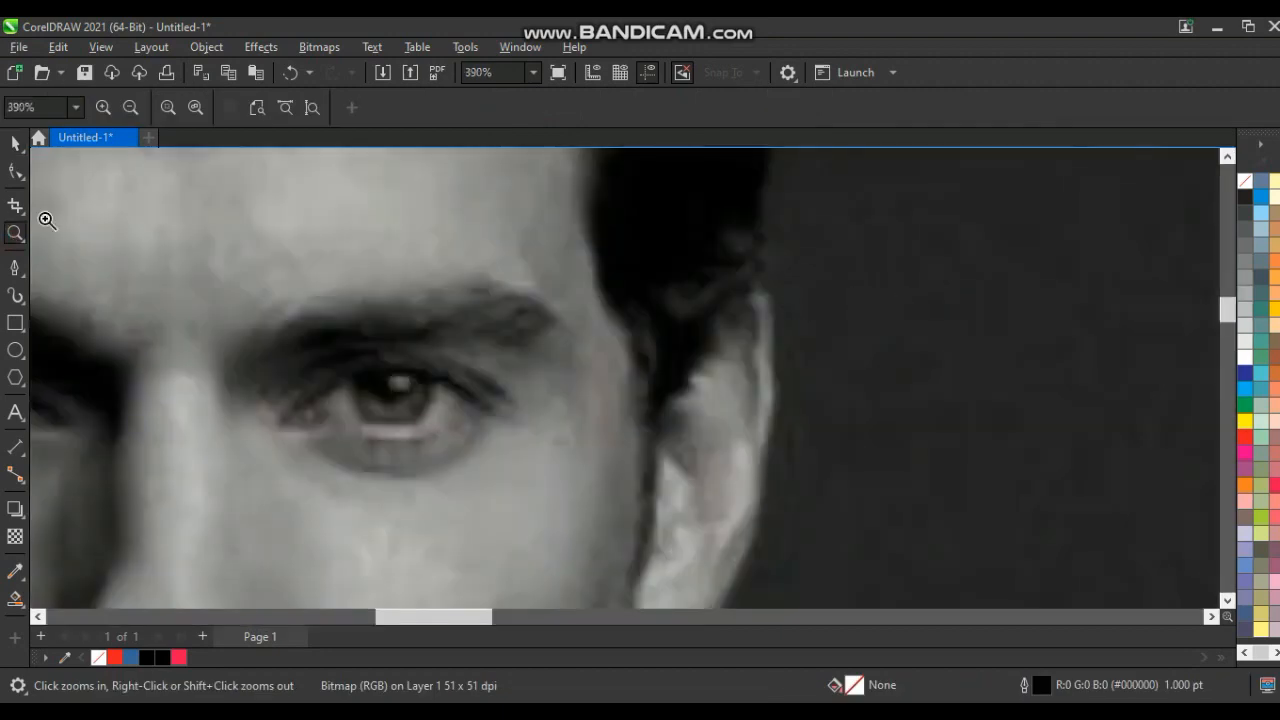
scroll(46, 220, down, 3)
scroll(100, 372, up, 4)
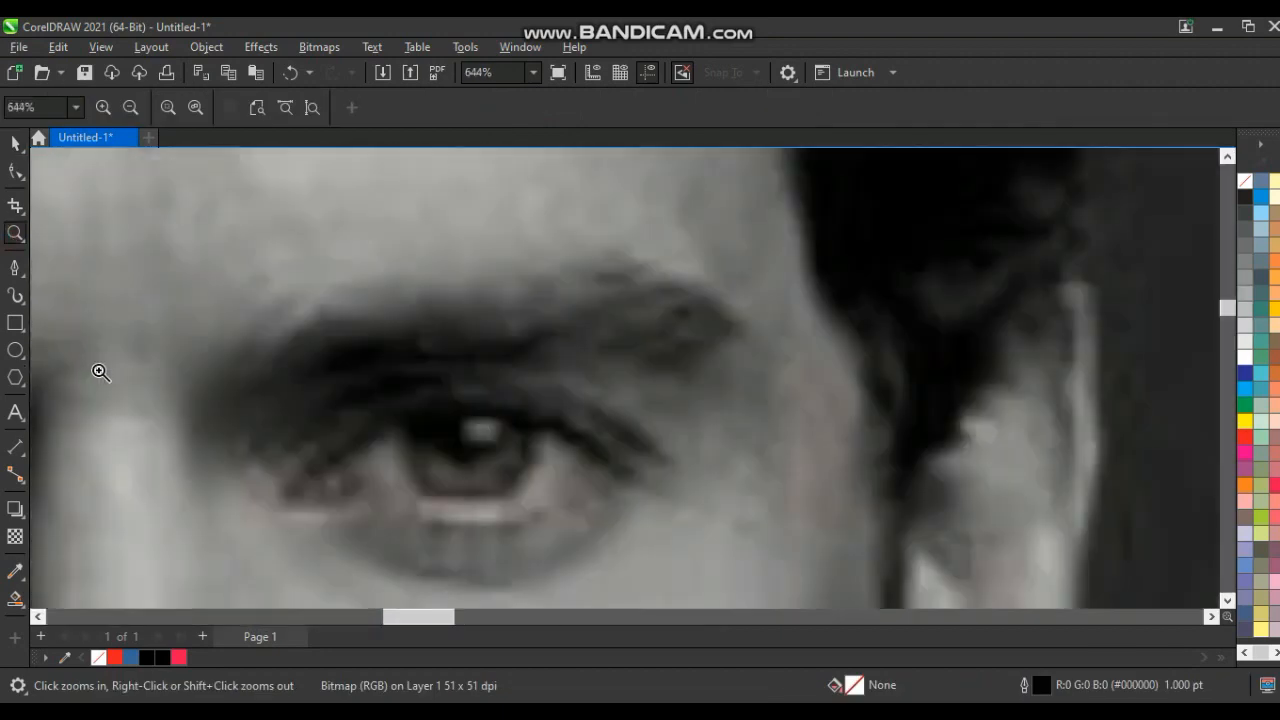
scroll(104, 371, down, 5)
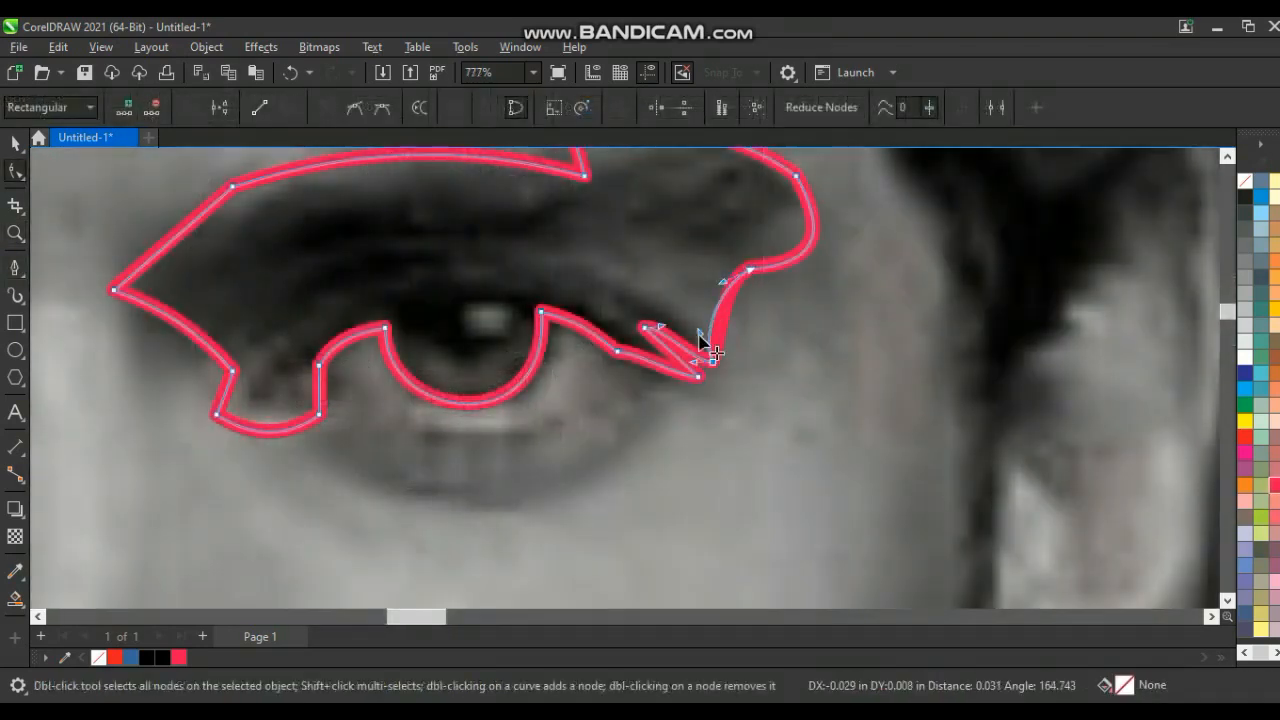
drag(700, 333, 651, 300)
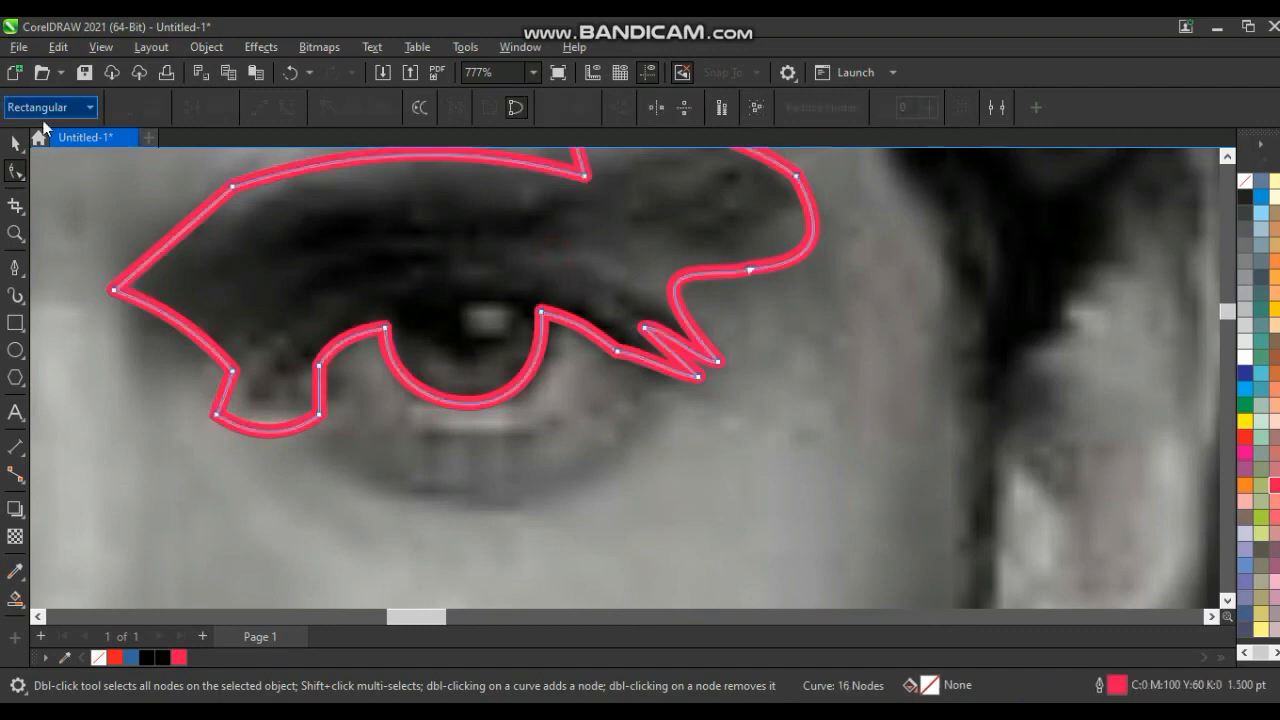
Step: Fill the right eye-and-brow shape black without an outline and move it to its matching place in the artwork's face
click(15, 143)
click(1263, 660)
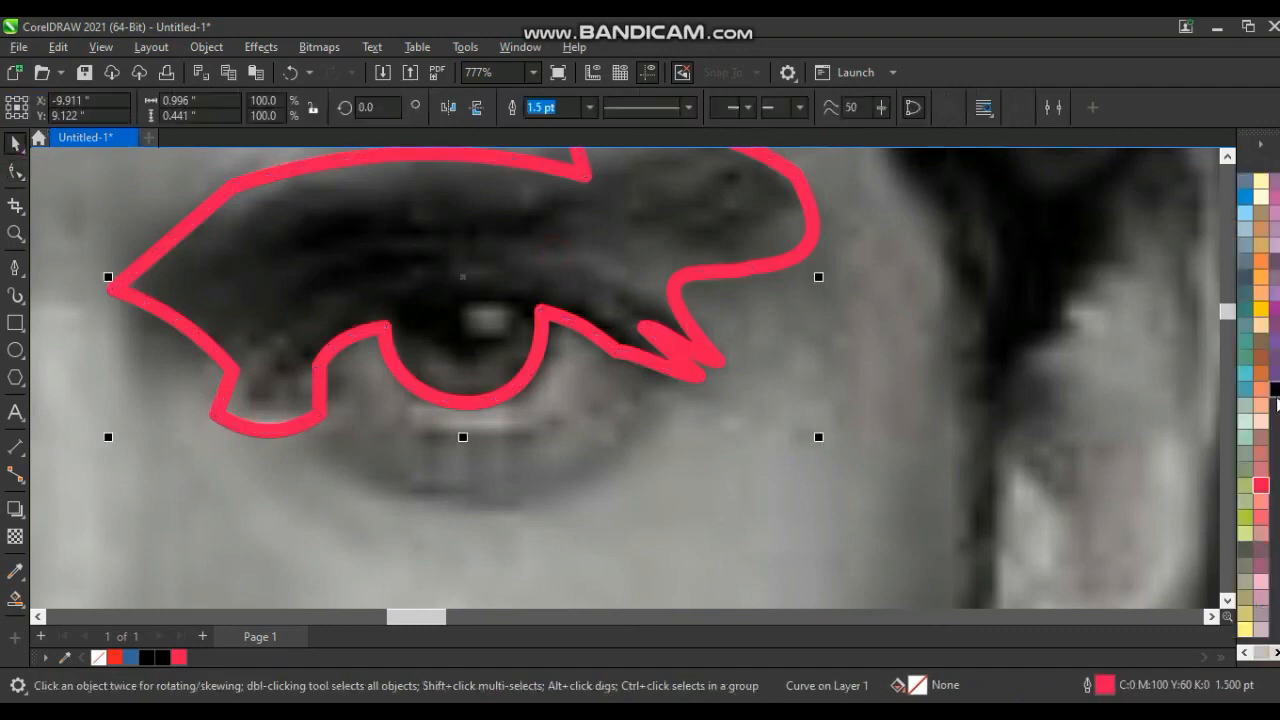
click(1275, 392)
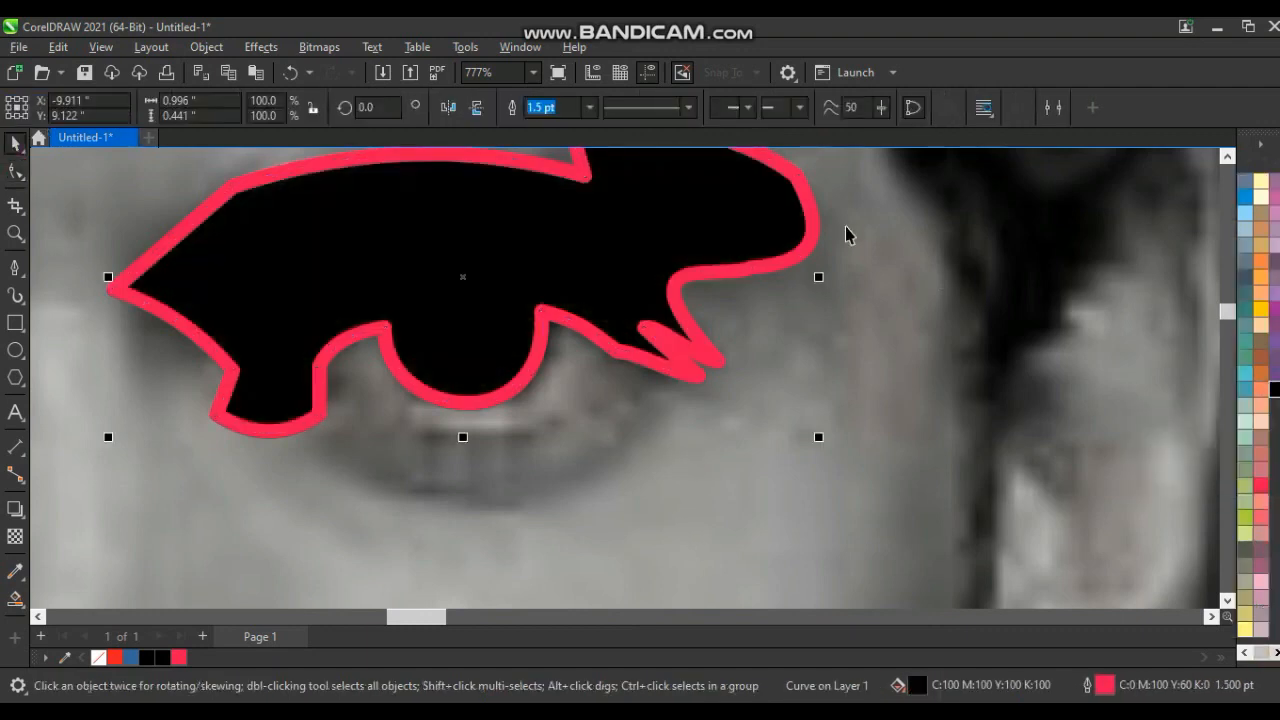
key(F4)
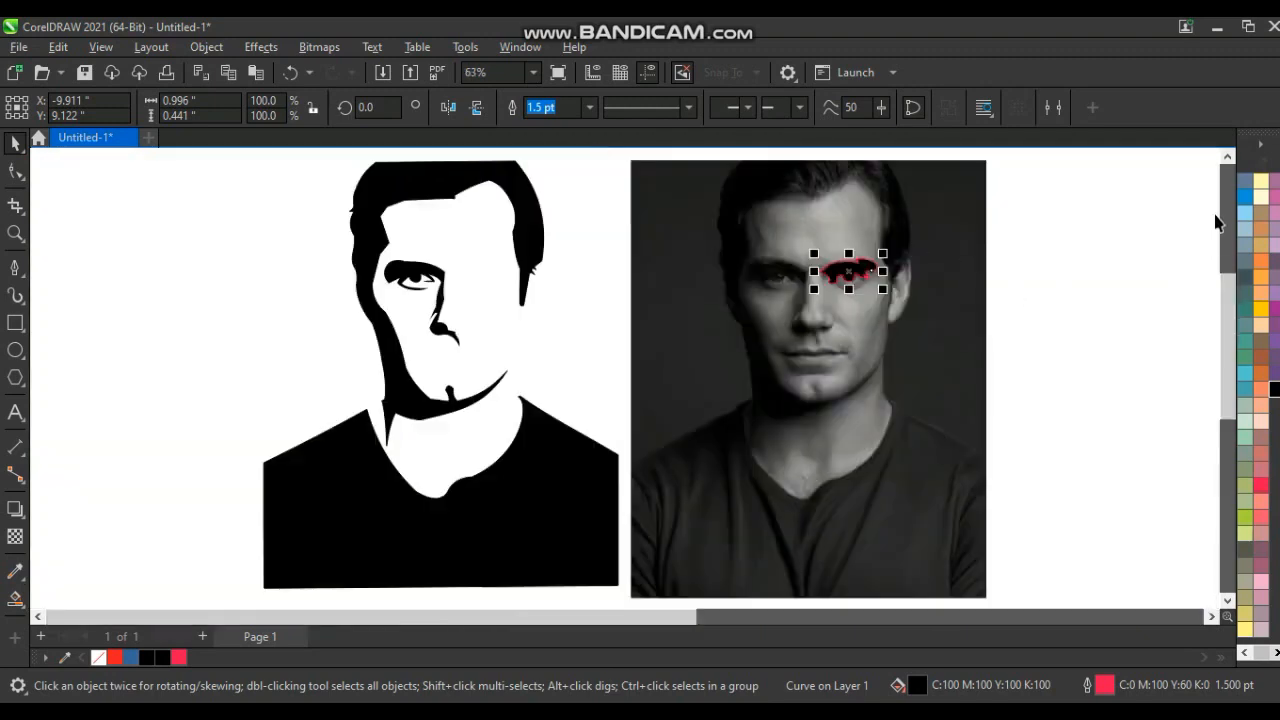
click(1266, 654)
right_click(1250, 183)
drag(858, 270, 500, 289)
click(623, 298)
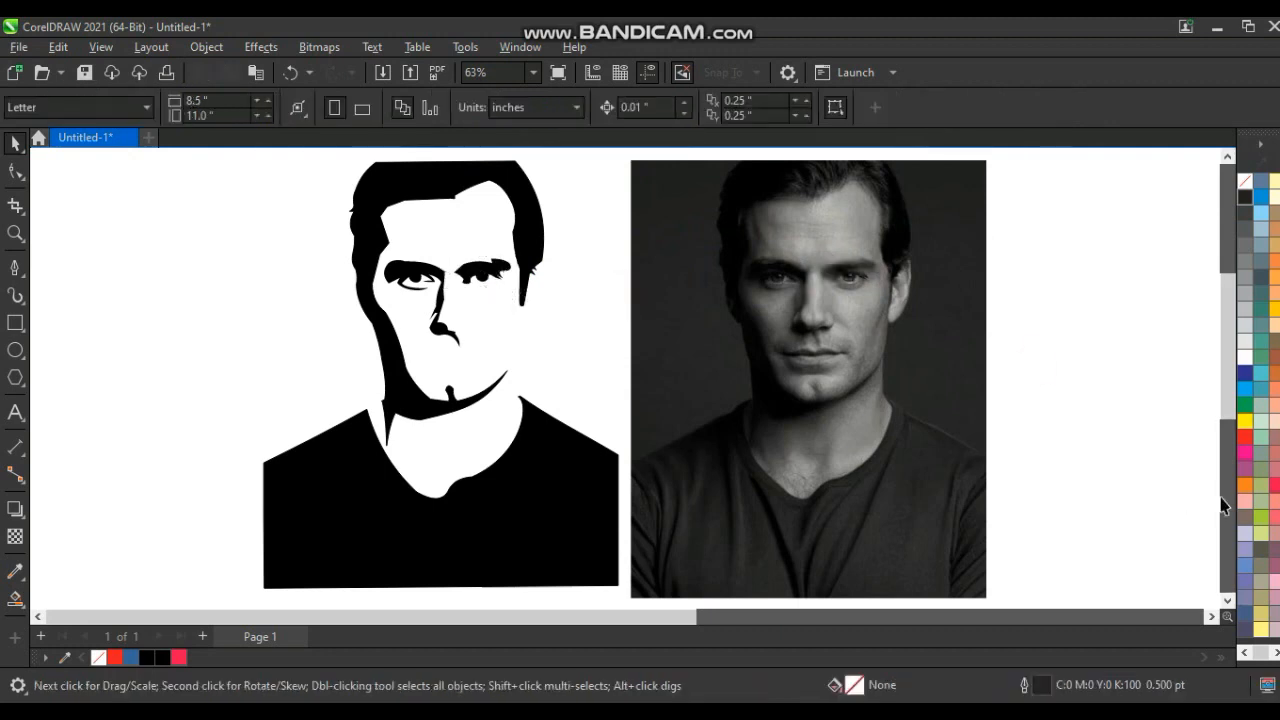
Step: Draw a short line beneath the right eye on the photo and bend it into a downward arc
click(14, 265)
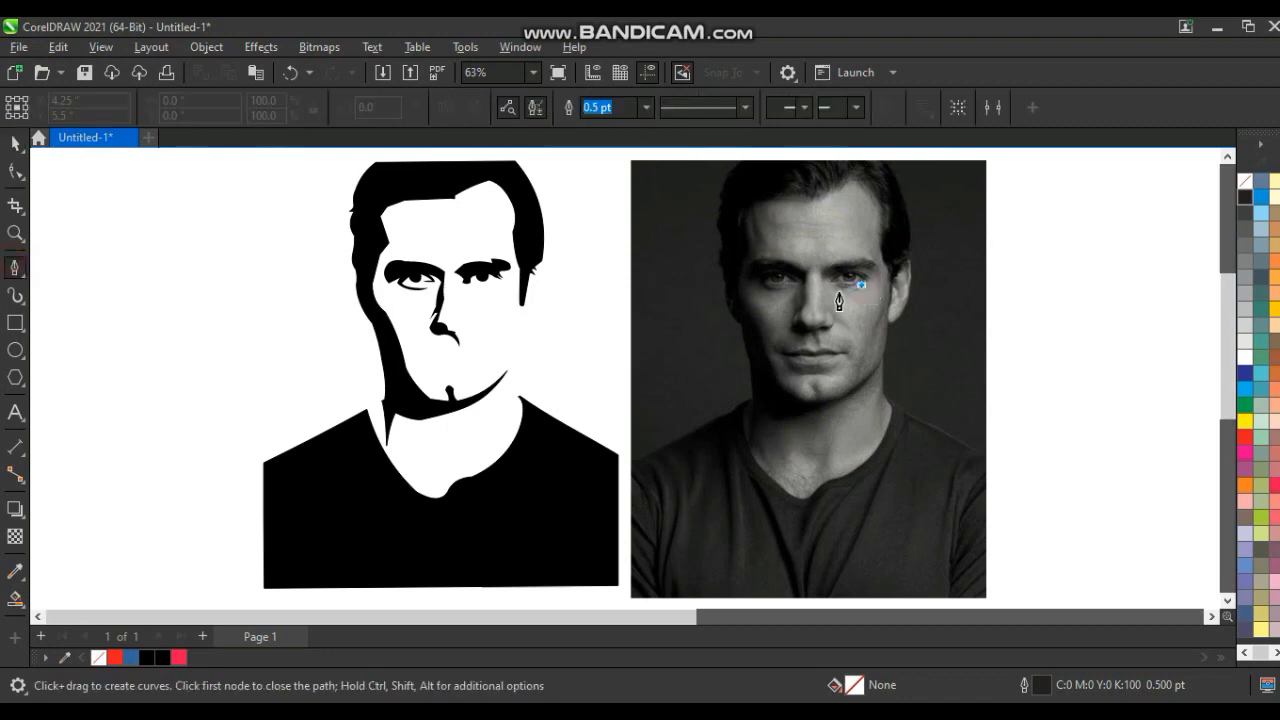
click(849, 287)
click(831, 284)
click(17, 171)
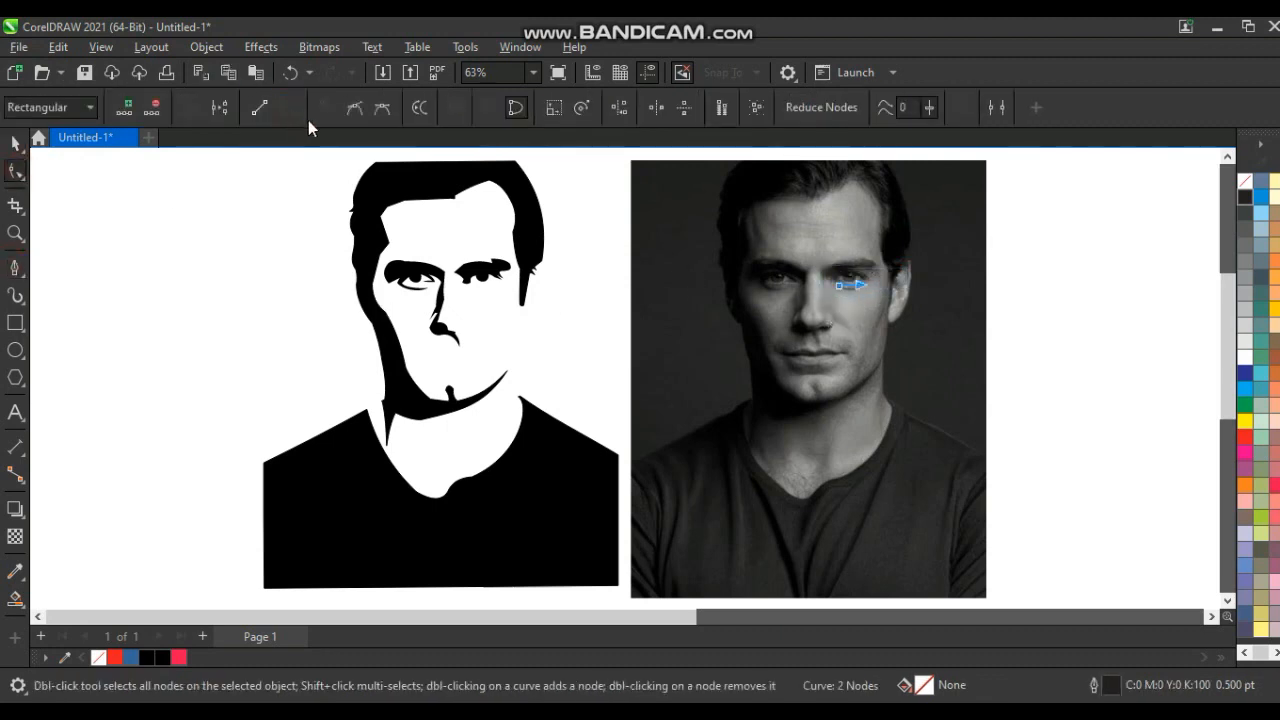
key(shift+F2)
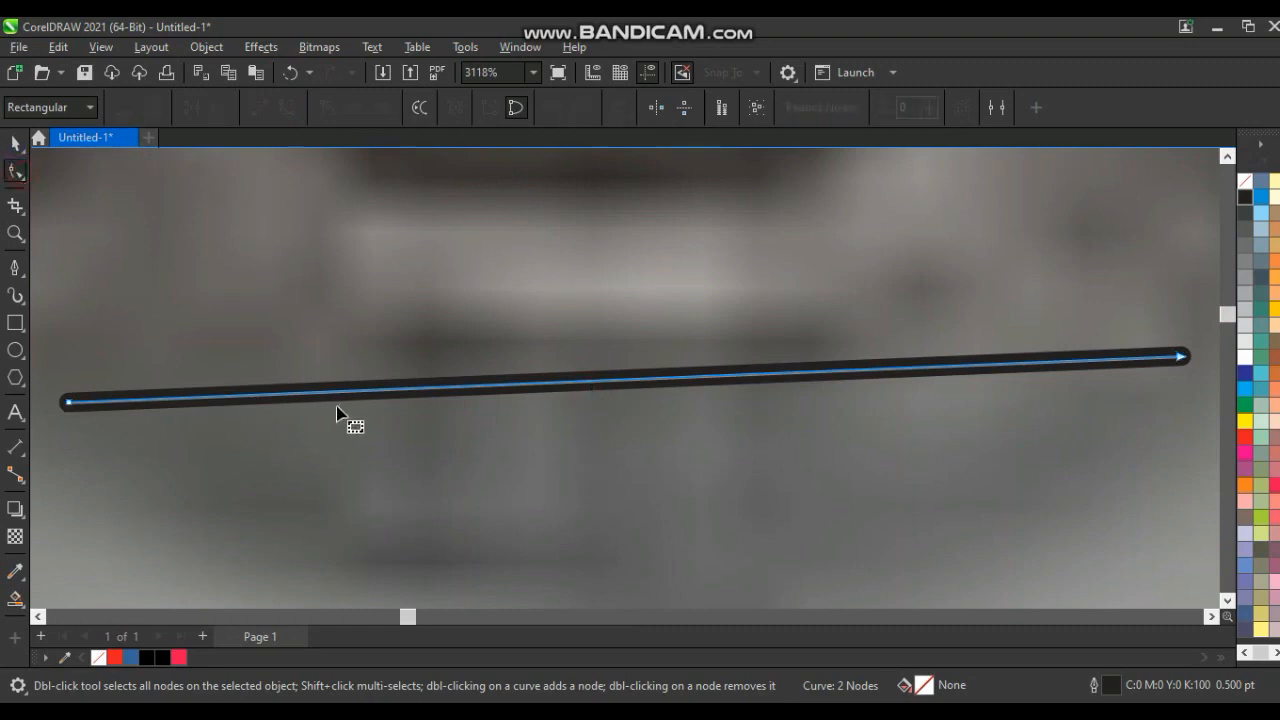
drag(609, 381, 612, 542)
key(F4)
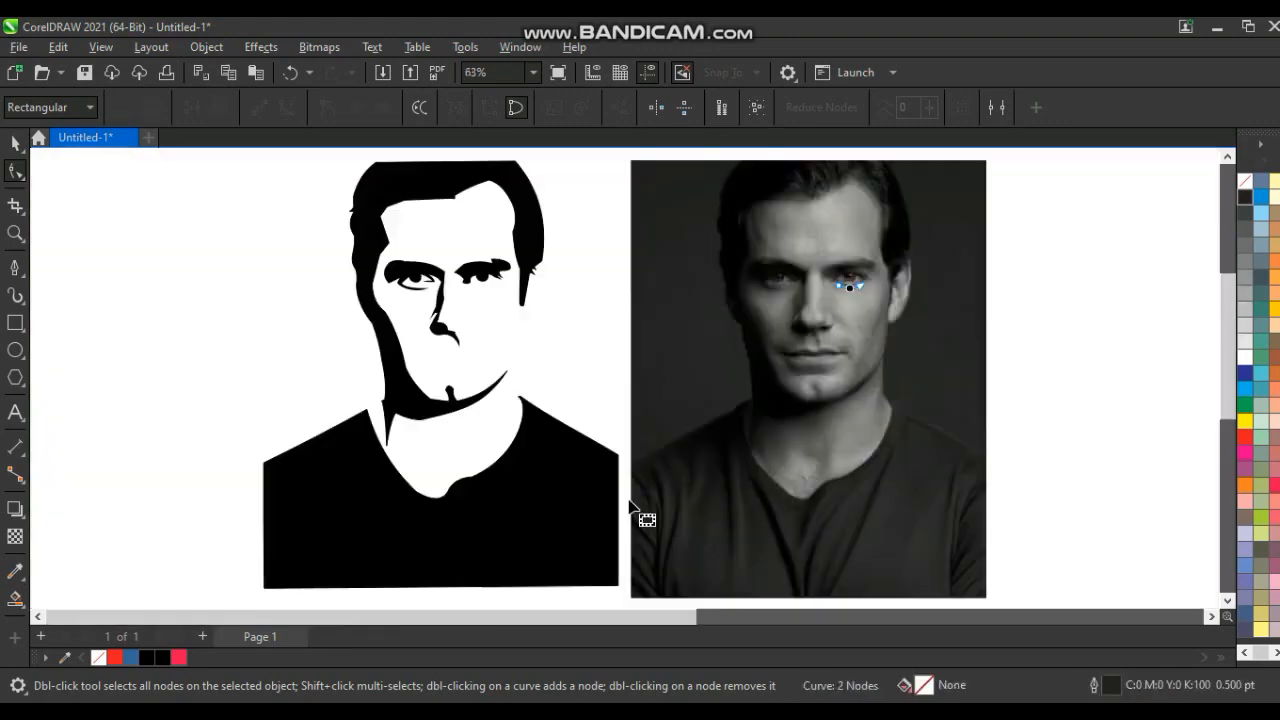
Step: Fill the under-eye arc black, remove its outline and move it beneath the right eye in the artwork
click(15, 145)
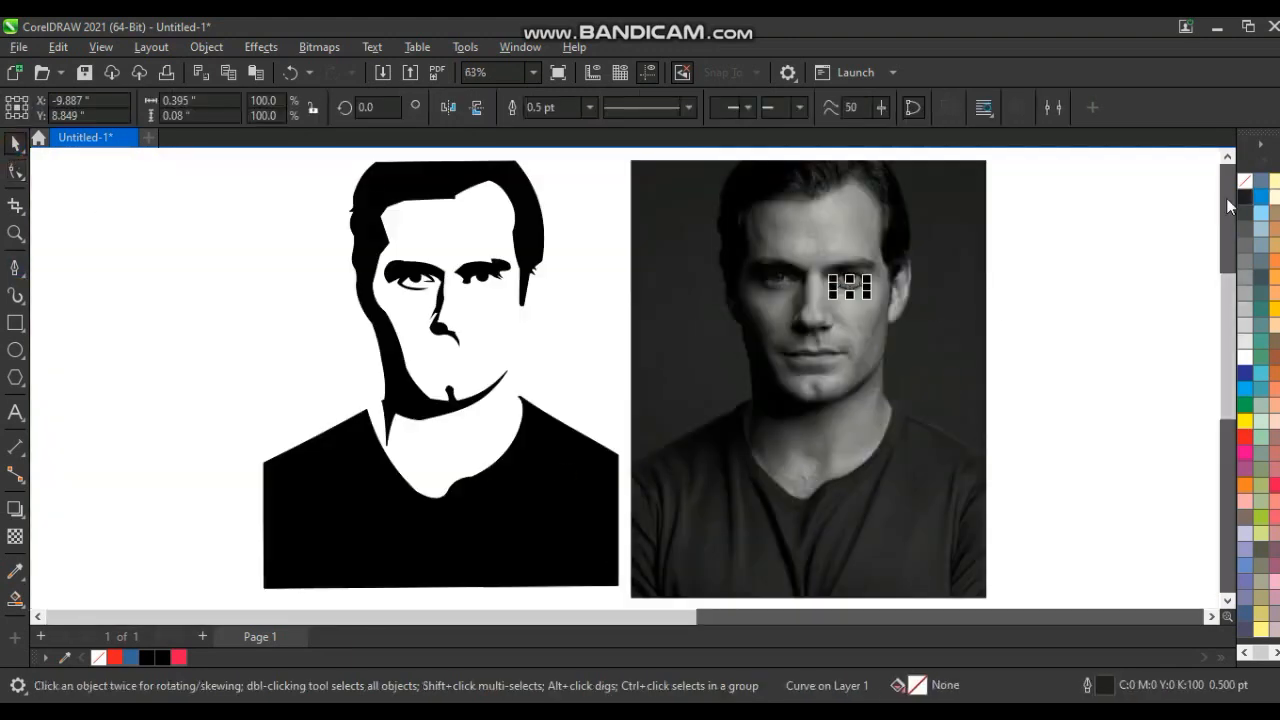
scroll(1270, 400, down, 2)
click(1241, 575)
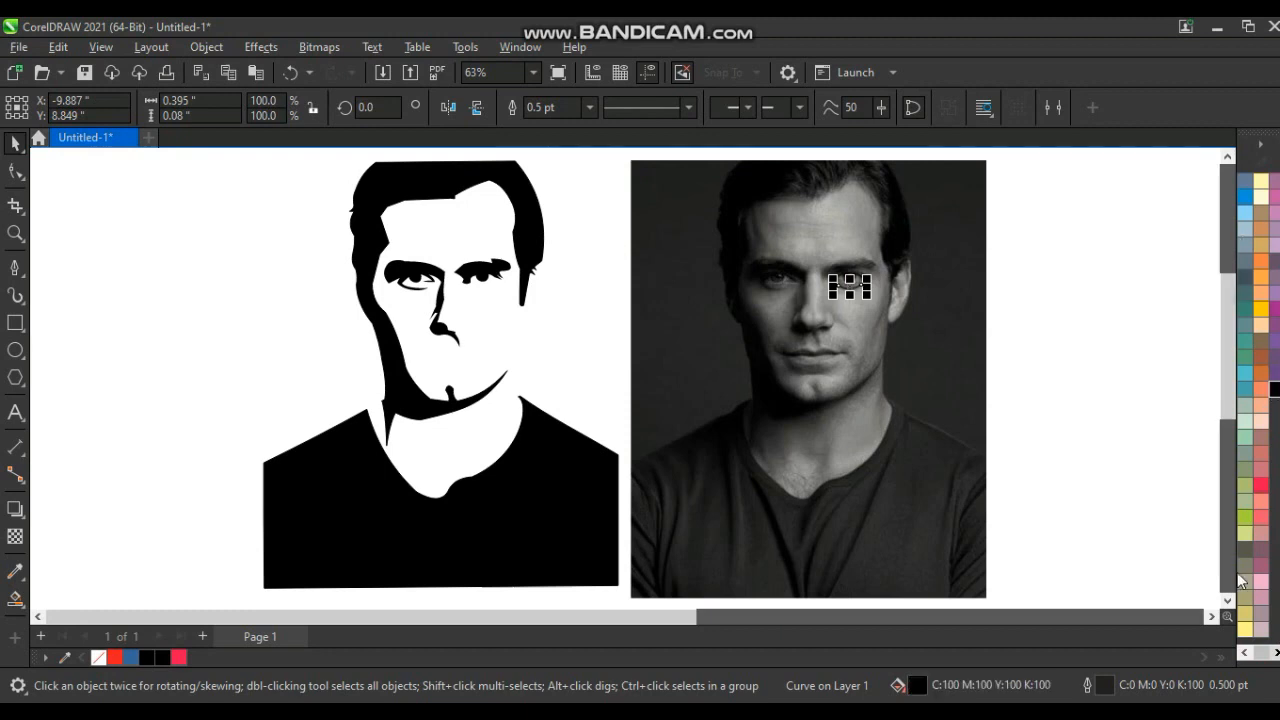
click(1264, 654)
right_click(1245, 181)
click(1246, 186)
click(1091, 264)
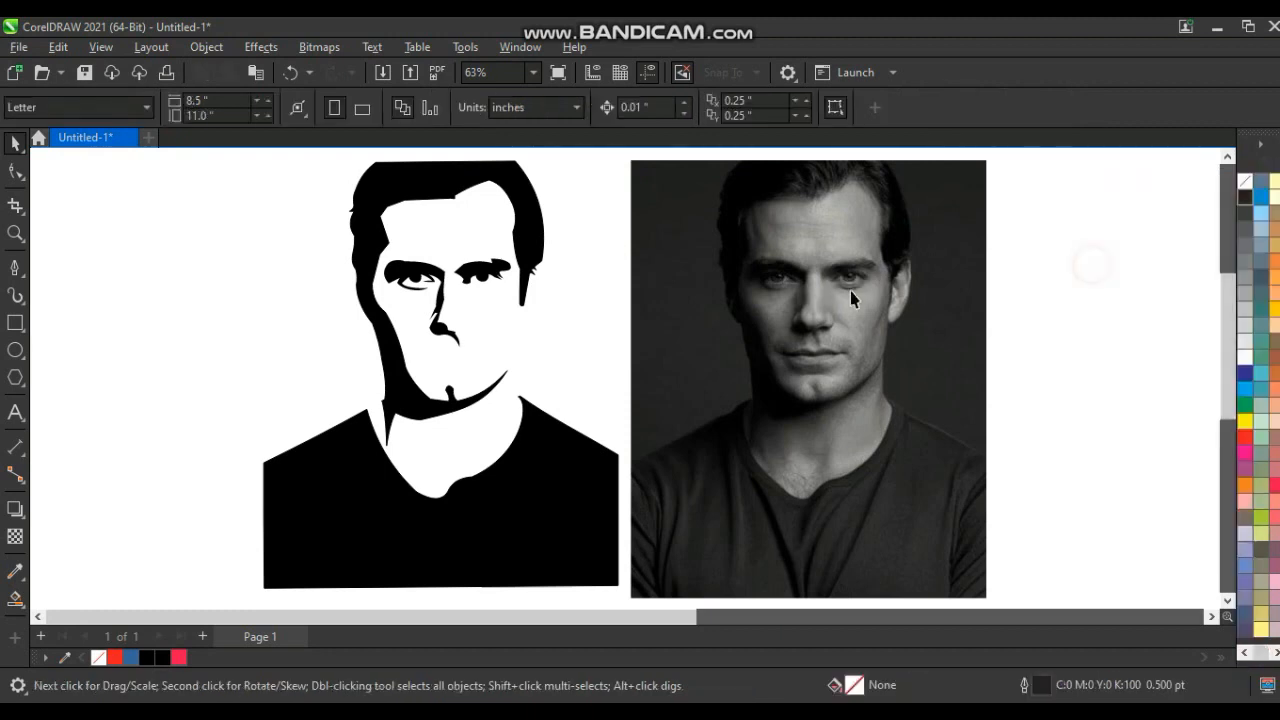
drag(855, 295, 485, 313)
click(531, 312)
Step: Draw a small ellipse about 0.1 by 0.07 inches, make it white without an outline, and place it on the artwork's right pupil
click(14, 348)
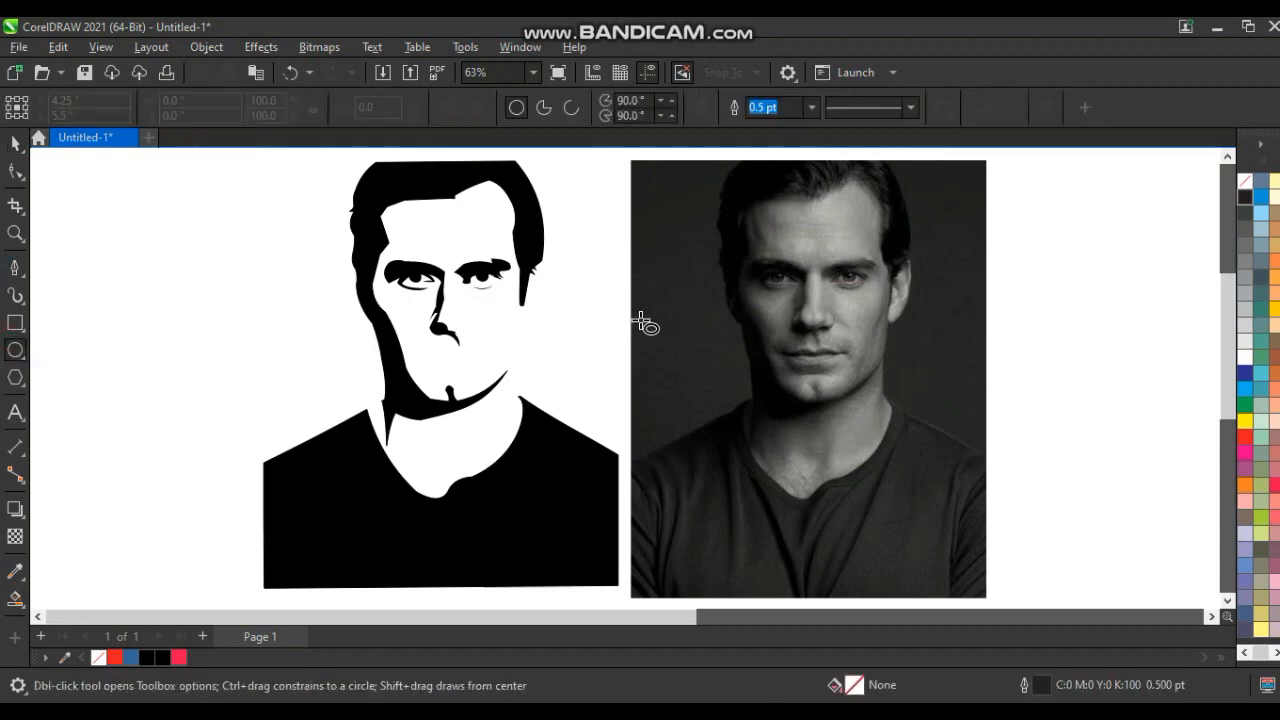
drag(642, 320, 542, 472)
click(14, 144)
click(1245, 356)
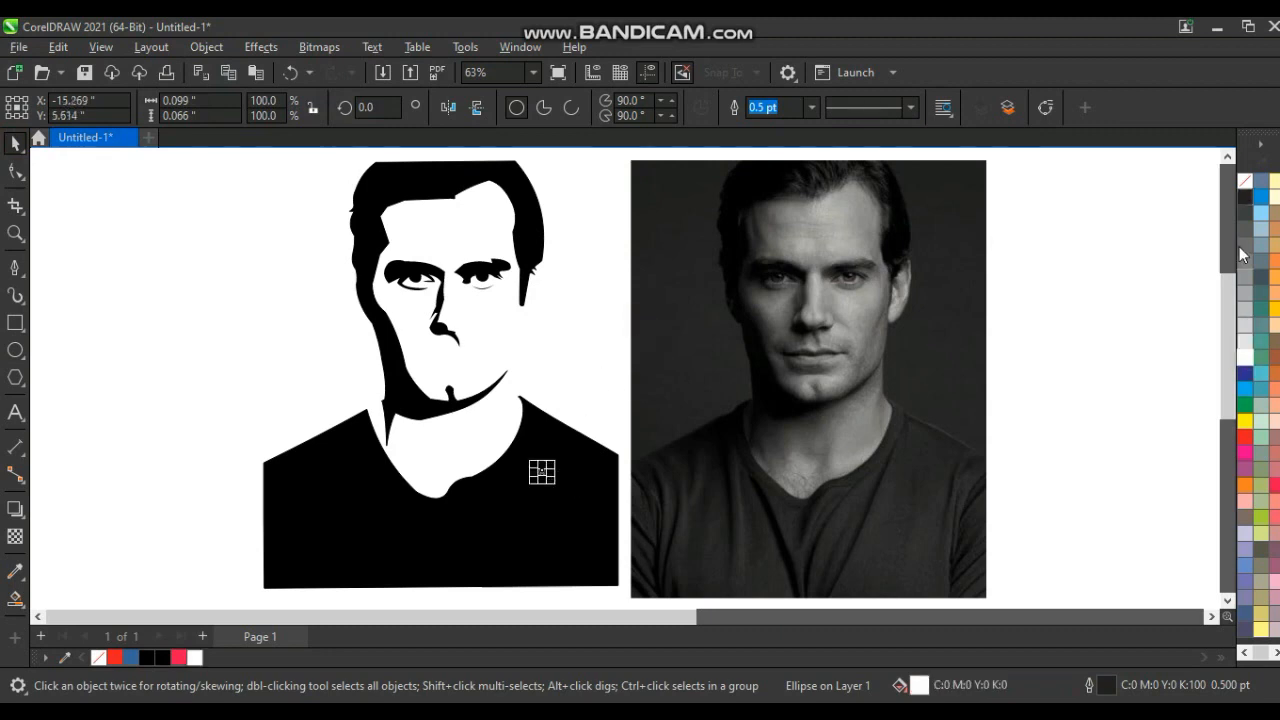
right_click(1245, 183)
drag(537, 477, 484, 278)
click(595, 300)
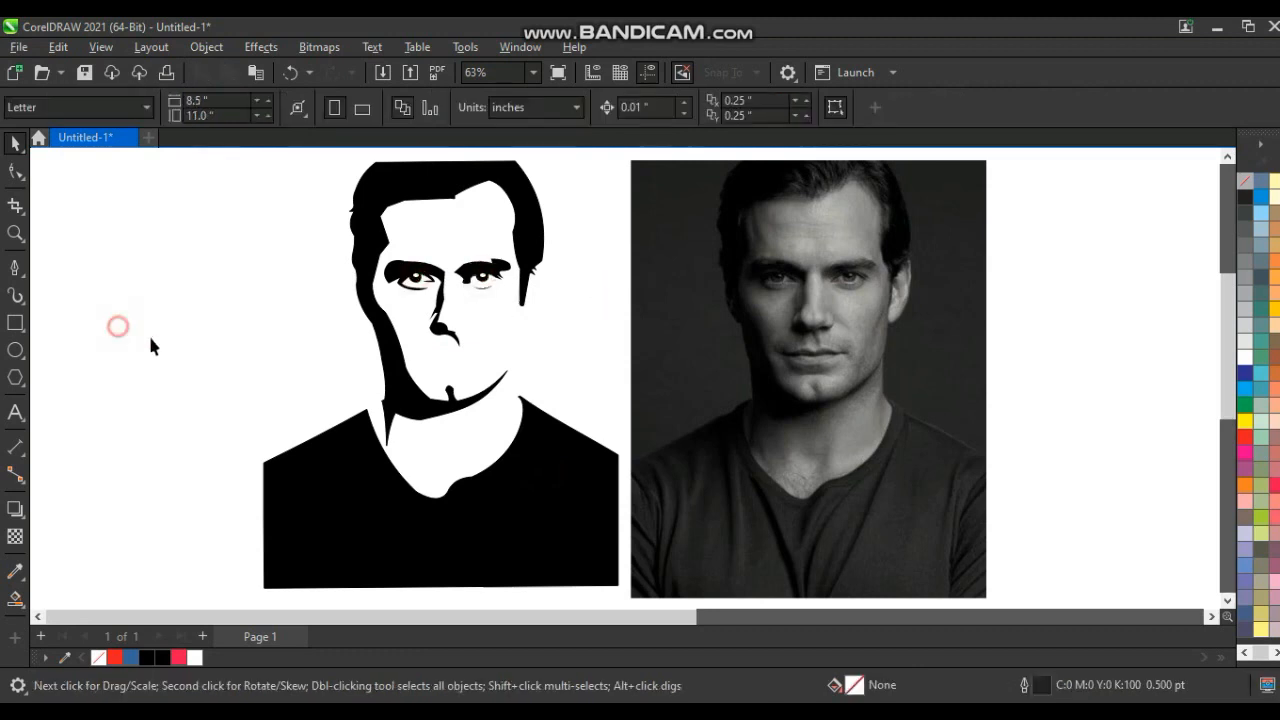
Step: Trace the upper edge of the upper lip on the photo with the Pen tool, from the right to the left mouth corner
click(16, 233)
drag(700, 338, 858, 391)
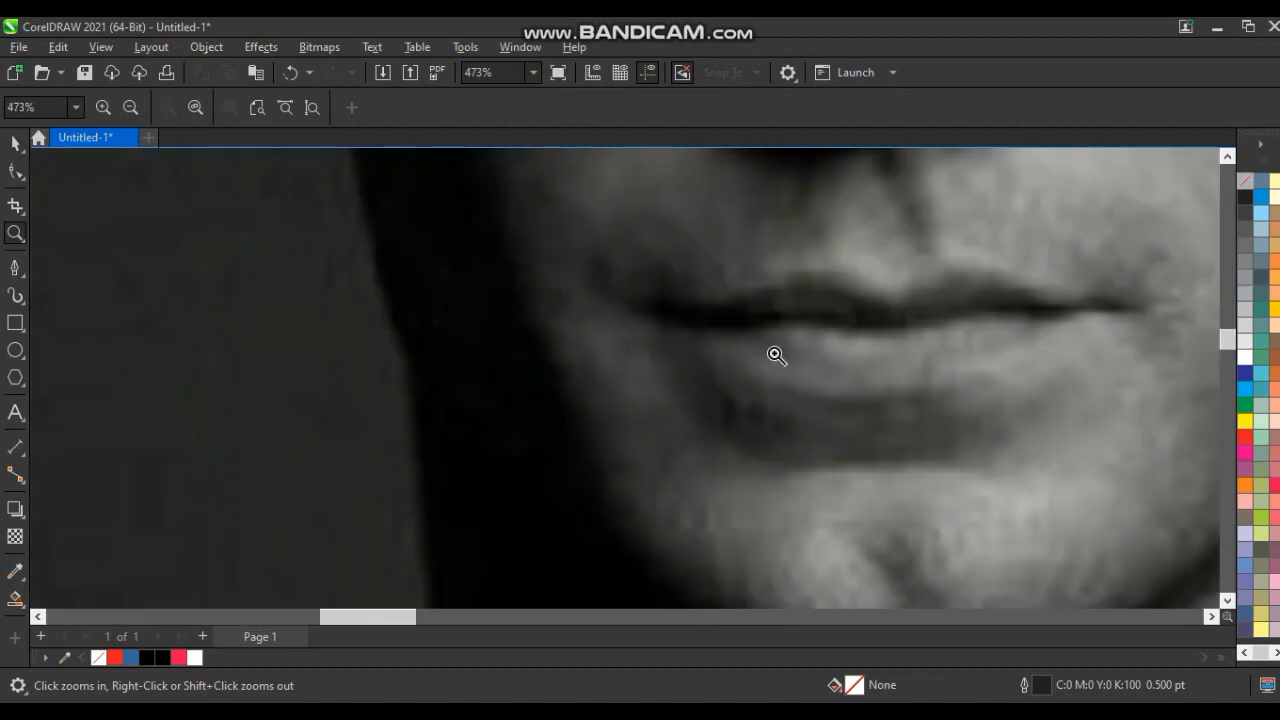
click(17, 268)
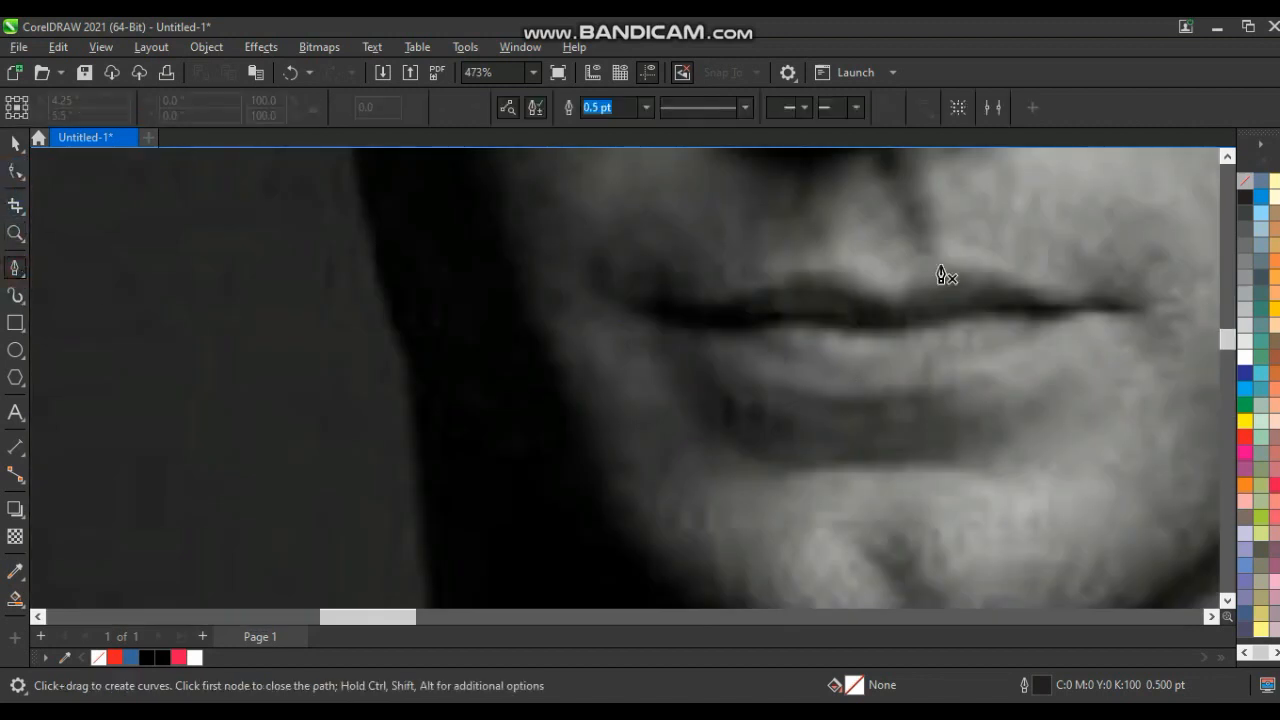
click(1021, 286)
click(898, 292)
click(749, 289)
click(652, 292)
click(631, 293)
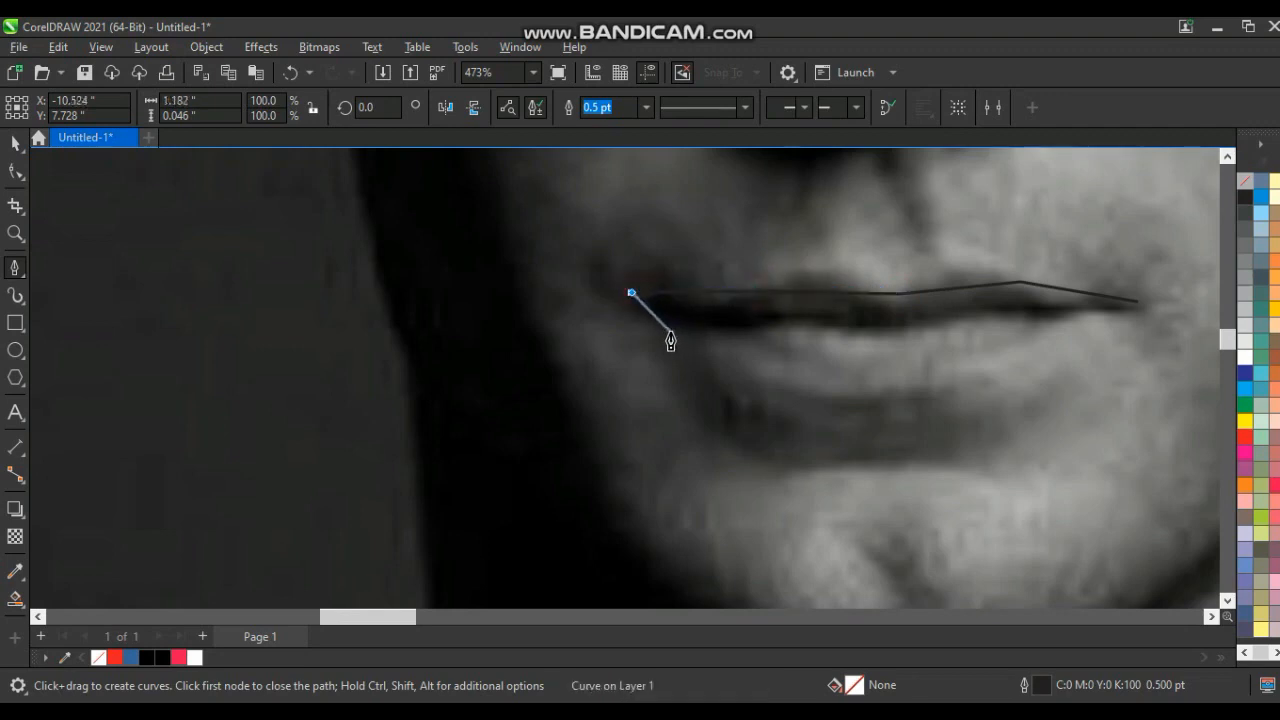
key(Escape)
Step: Continue the path around the lower-lip shadow and back along the mouth line to close it, and give it a pinkish-red outline
click(743, 453)
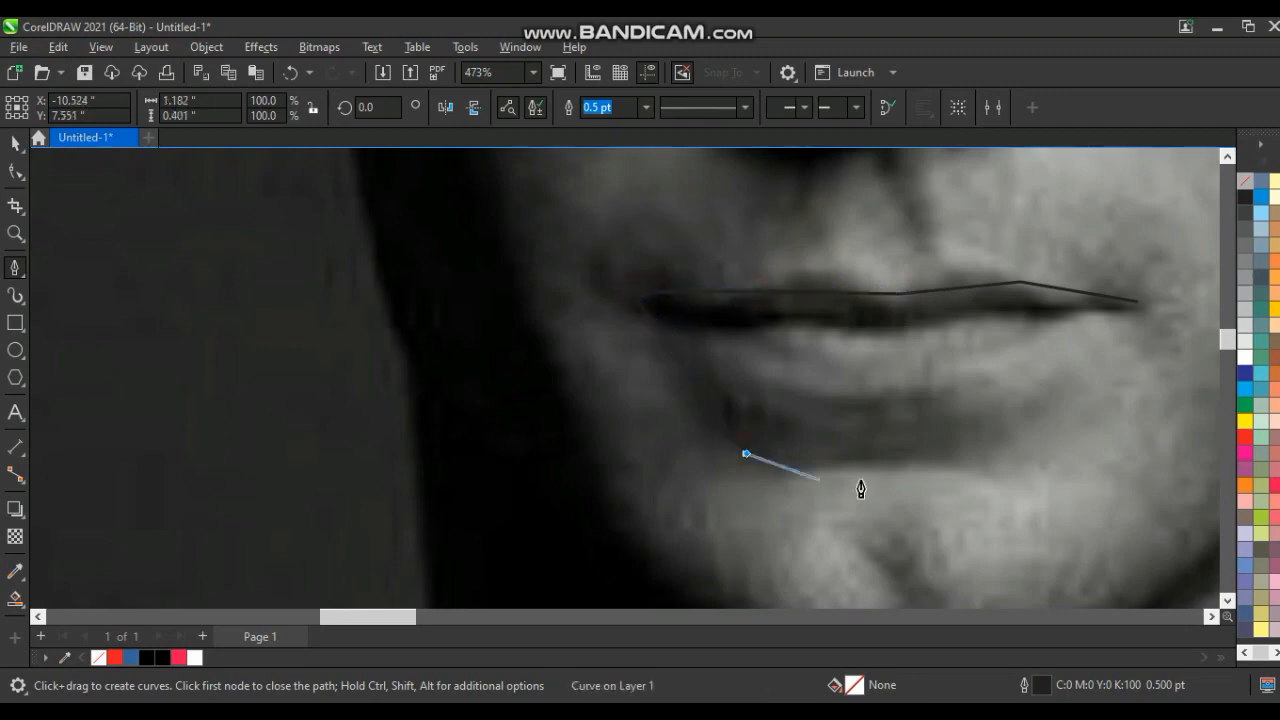
click(970, 456)
click(1085, 395)
click(763, 392)
click(690, 333)
click(869, 332)
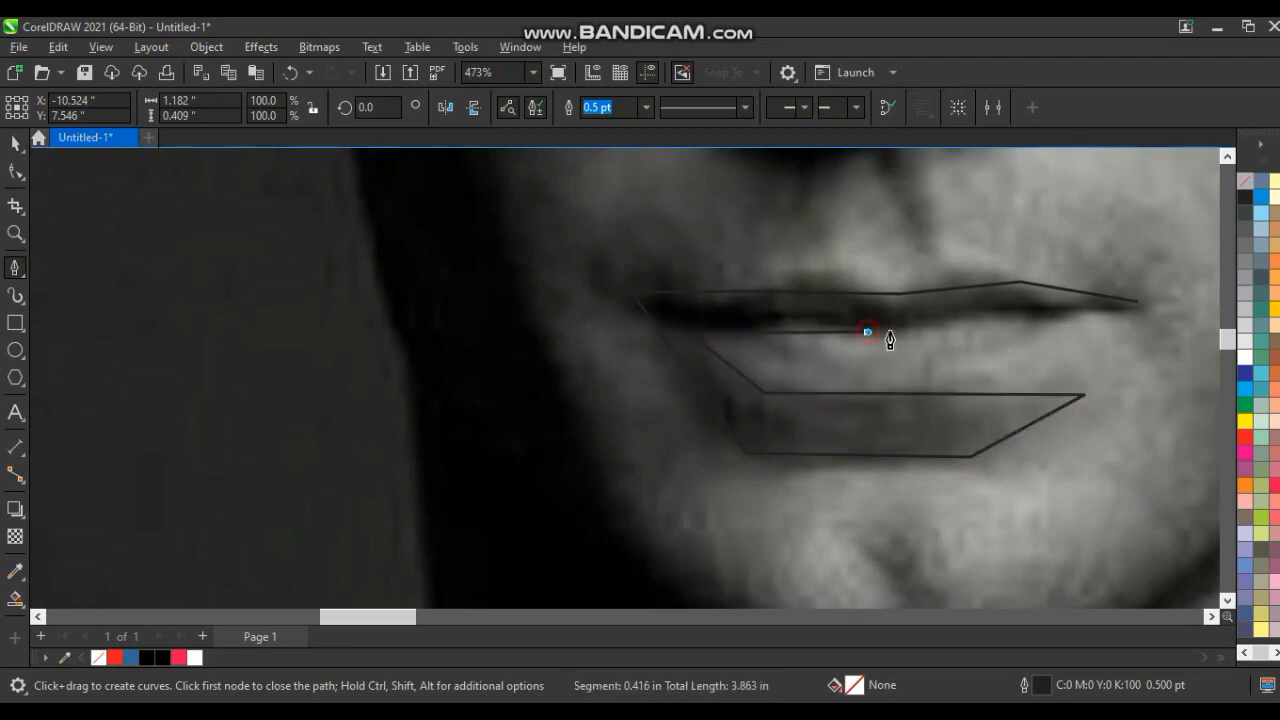
click(1044, 312)
click(1137, 300)
key(Escape)
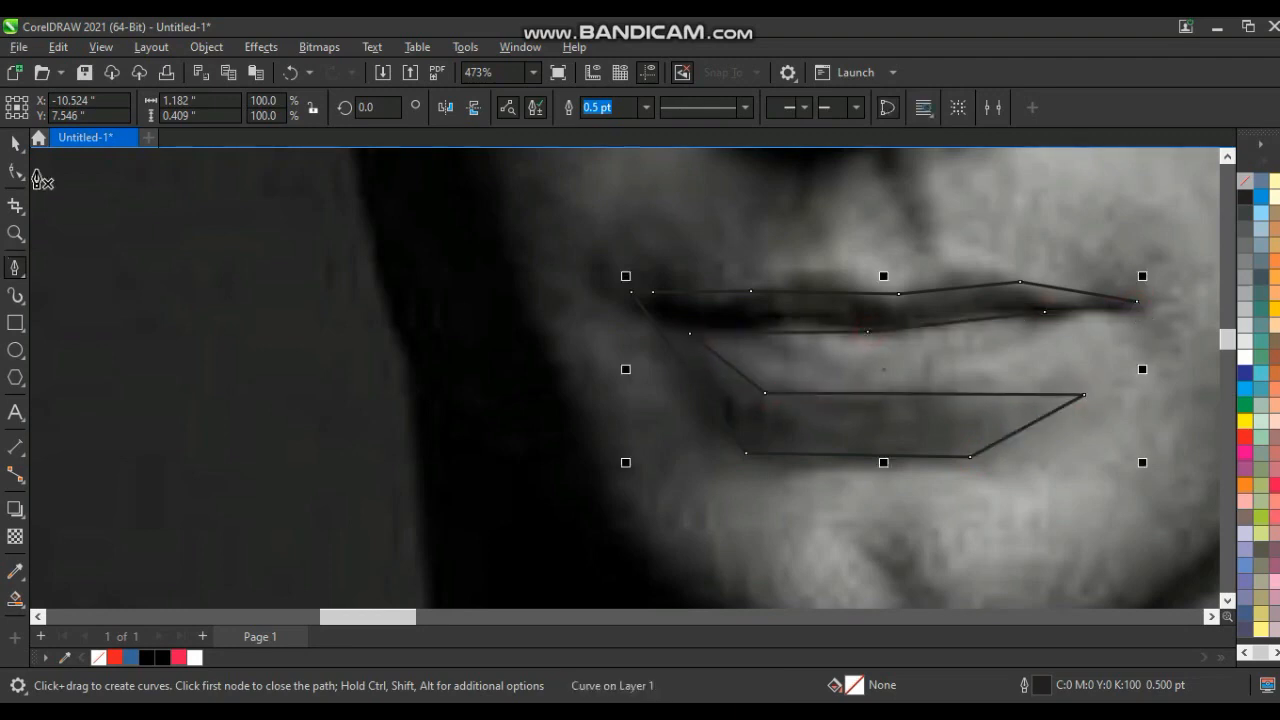
right_click(1276, 490)
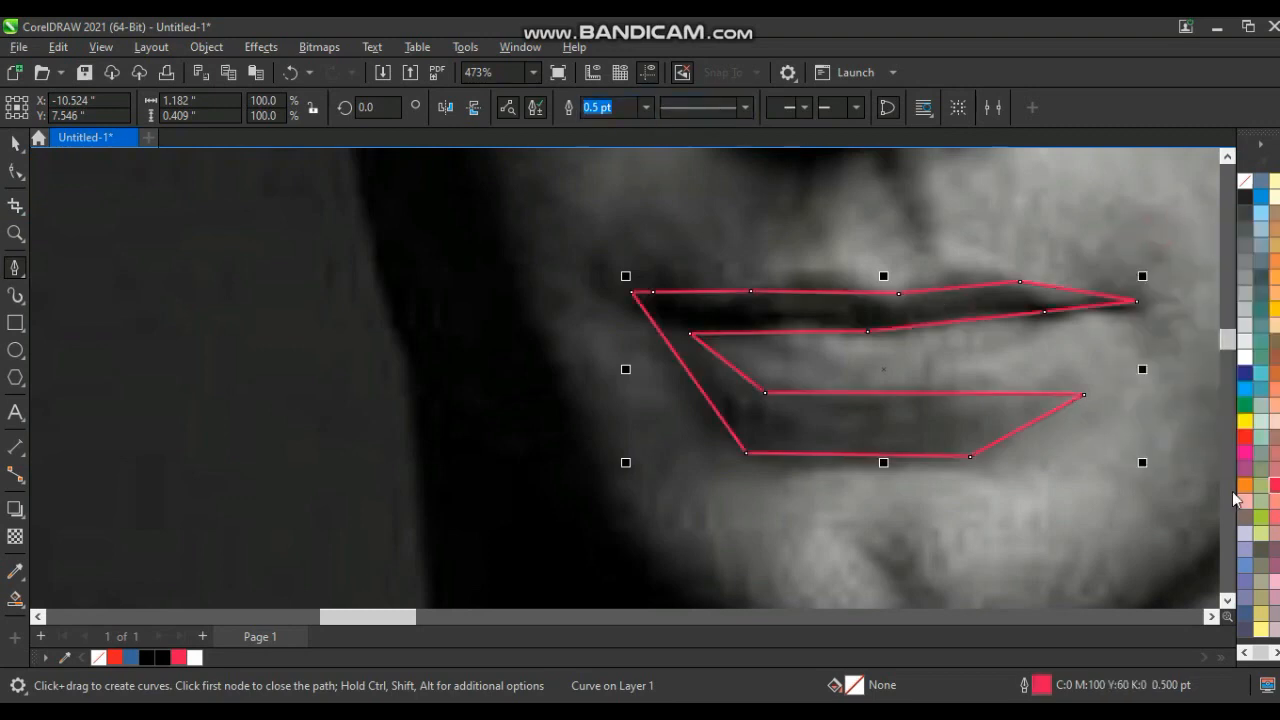
Step: Curve the upper lip's top edge into two arches with a central dip and bend it toward the right mouth corner
click(16, 171)
drag(558, 225, 1200, 508)
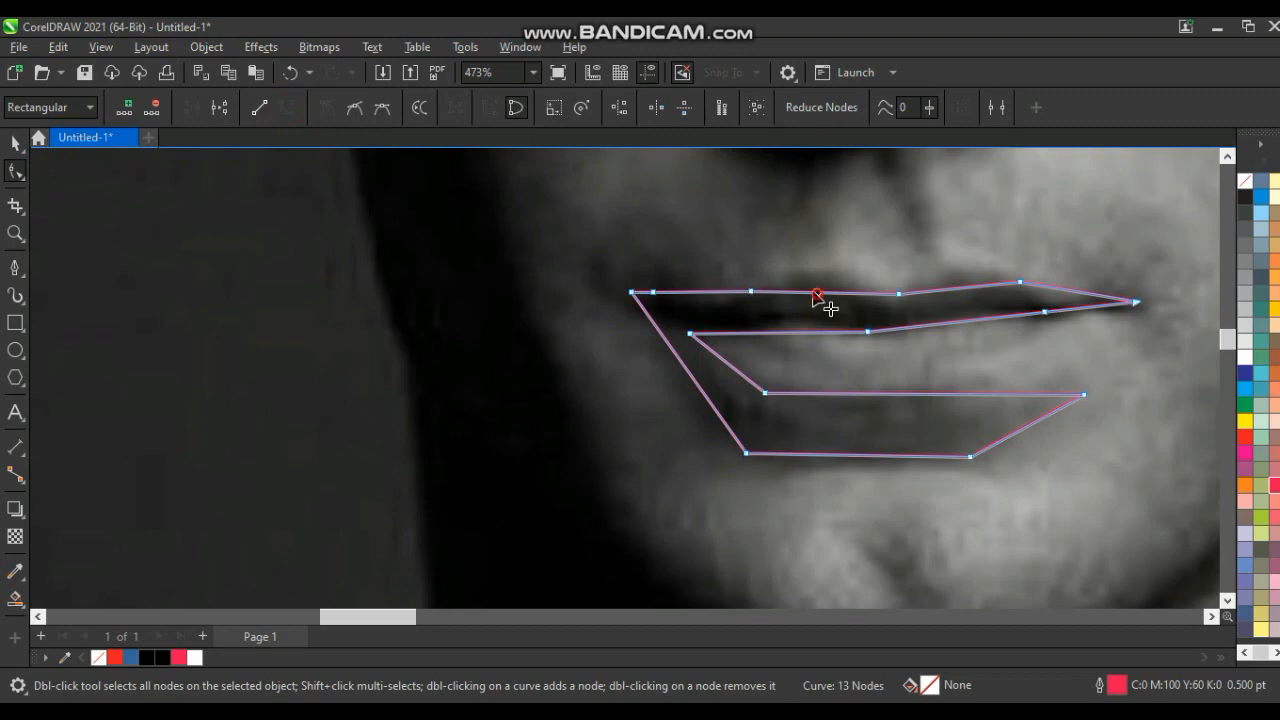
drag(826, 297, 814, 277)
drag(901, 296, 889, 298)
drag(980, 287, 931, 284)
drag(1063, 291, 1066, 305)
Step: Refine the right mouth corner and curve the lower edge of the upper lip along the mouth line
click(1138, 302)
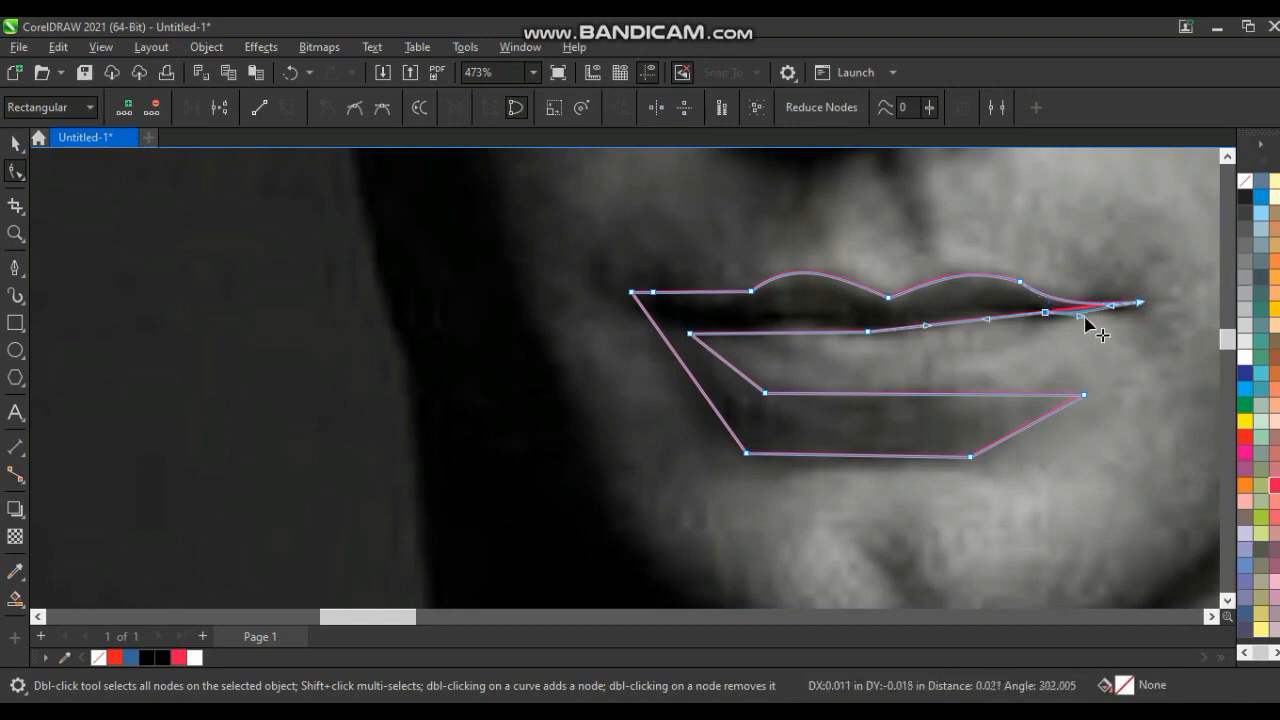
drag(950, 322, 966, 316)
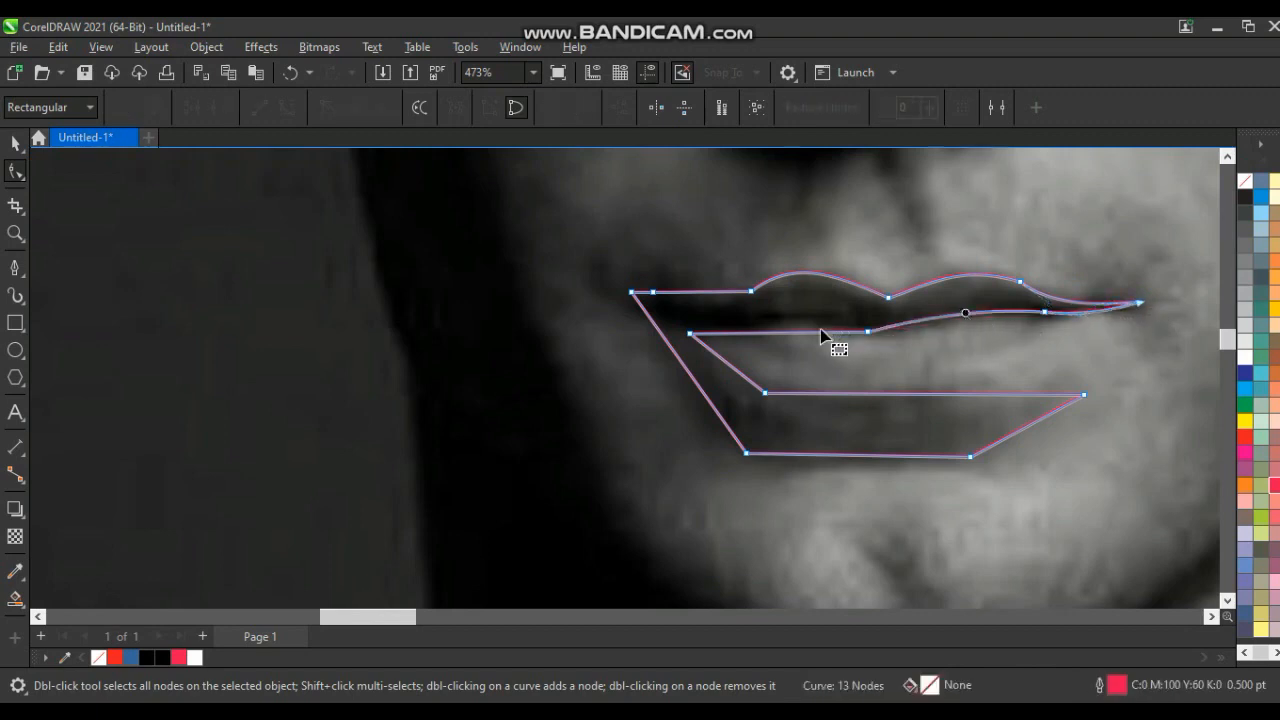
drag(803, 336, 740, 341)
click(690, 334)
Step: Bend the lower-lip shadow's inner and outer edges into smooth curves and adjust the nodes at its right end
mouse_move(708, 400)
mouse_down()
mouse_move(700, 413)
mouse_move(689, 404)
mouse_up()
drag(870, 456, 888, 465)
drag(932, 394, 915, 414)
drag(752, 381, 736, 390)
drag(1084, 395, 1082, 391)
drag(971, 457, 970, 447)
drag(1083, 391, 1086, 380)
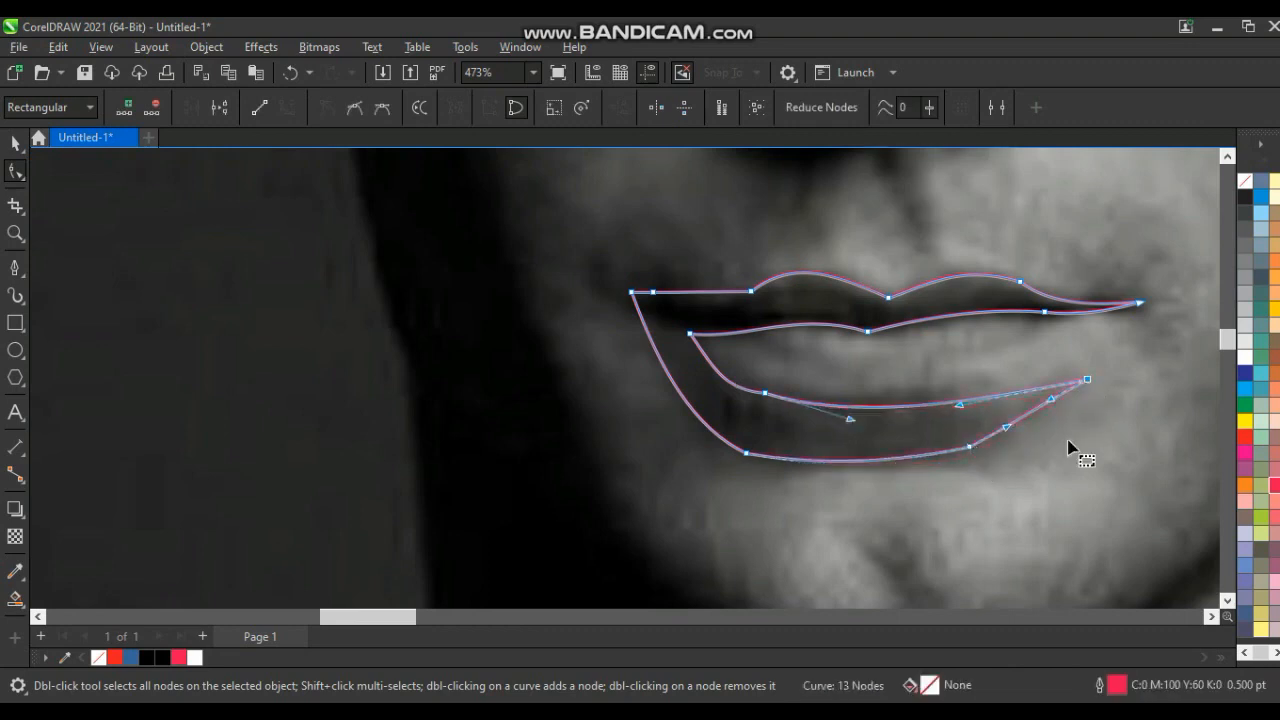
click(1066, 441)
click(969, 404)
click(1047, 313)
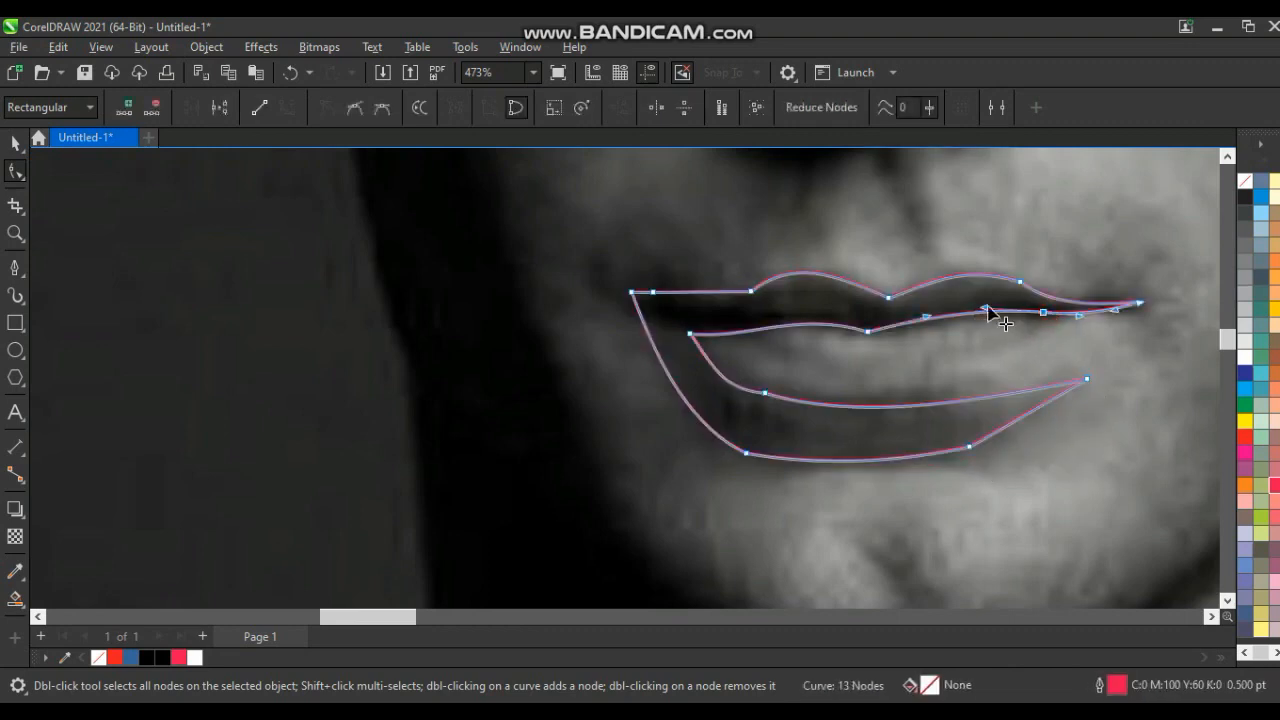
Step: Fill the mouth shape black and remove its outline
click(18, 144)
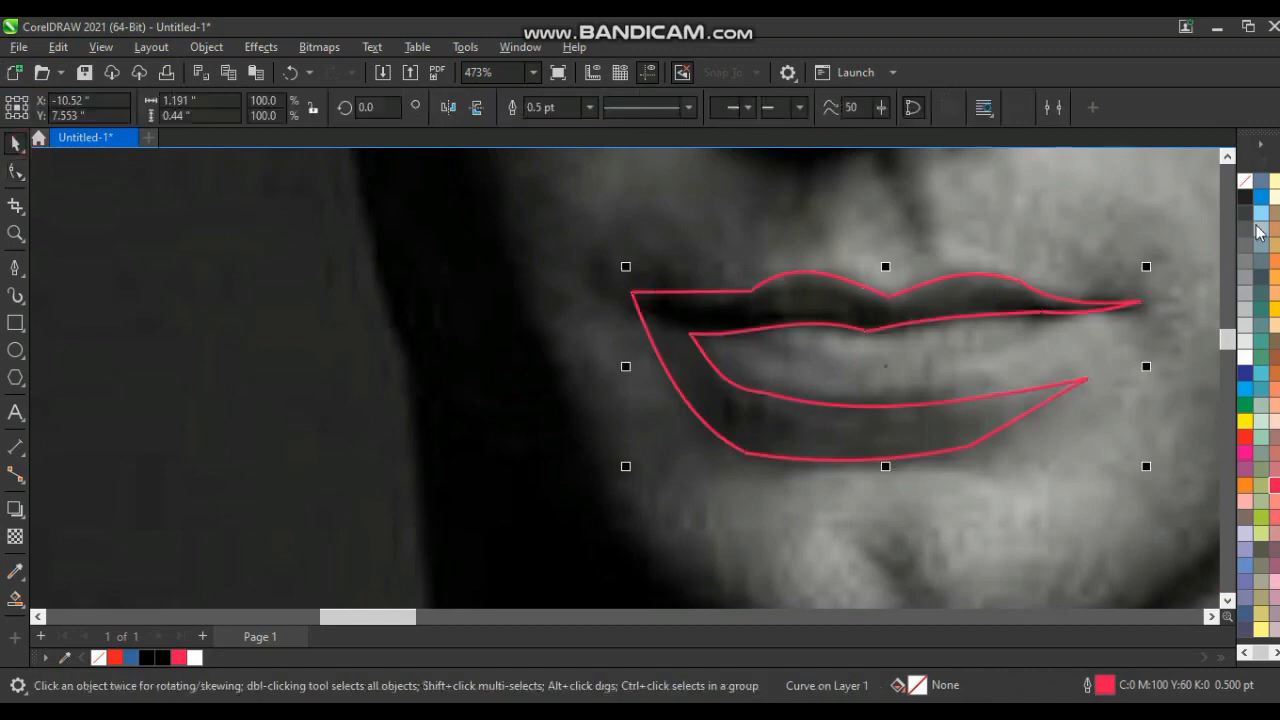
click(1265, 655)
click(1274, 389)
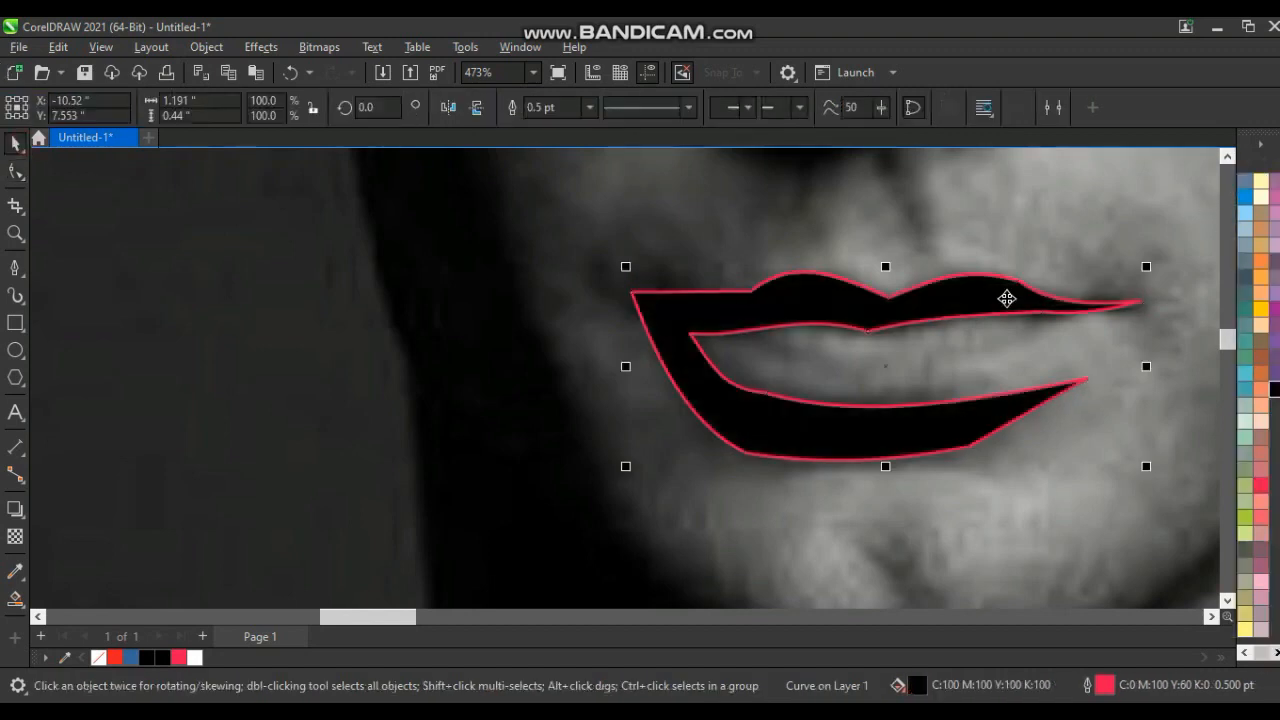
click(1262, 652)
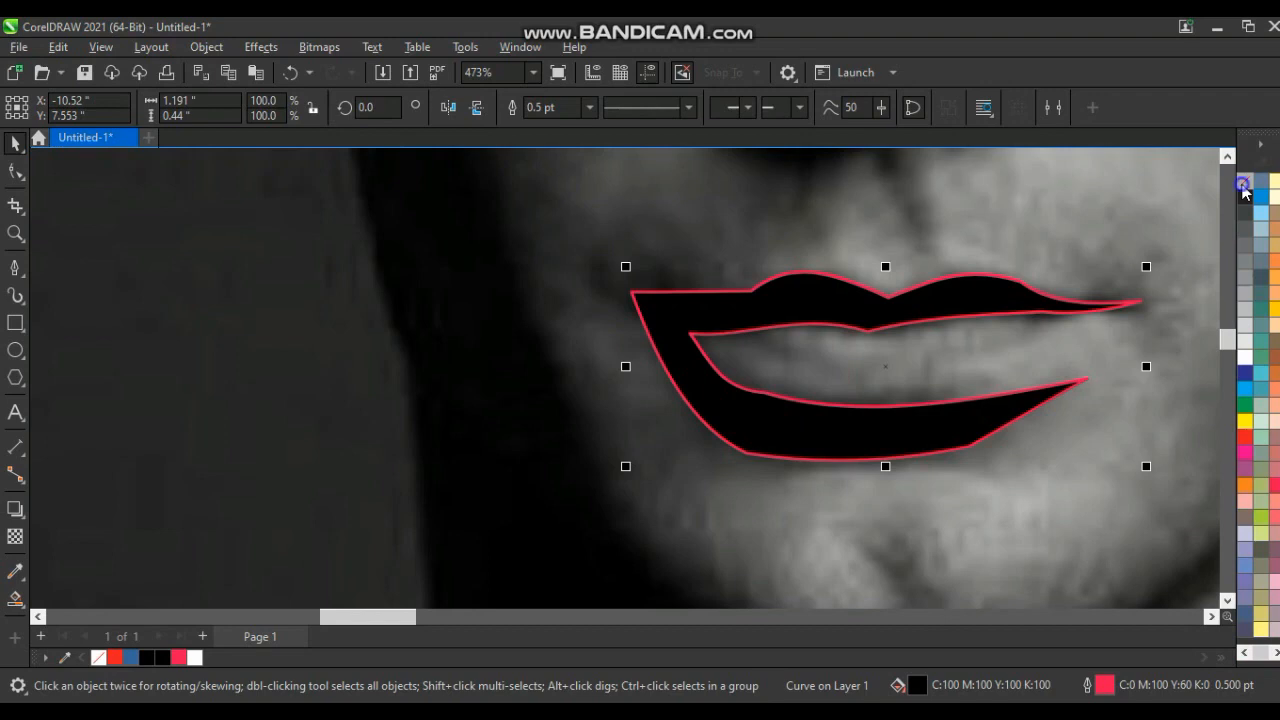
right_click(1245, 181)
Step: Move the black mouth shape off the photo into its place below the nose in the artwork
key(F4)
drag(814, 362, 455, 345)
click(112, 312)
Step: Add a short black Artistic Media stroke beside the nostril on the photo and move it beside the nose in the artwork
click(820, 286)
click(1096, 294)
click(17, 296)
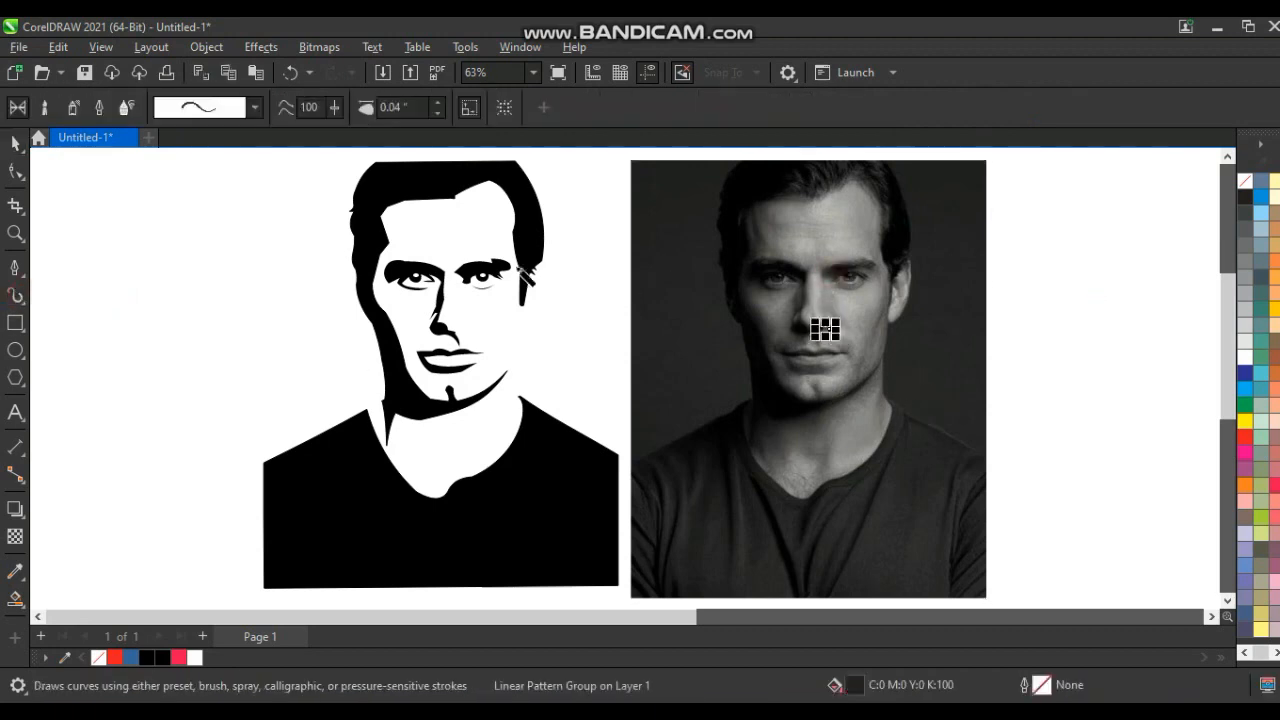
click(15, 143)
click(1003, 407)
mouse_move(829, 330)
mouse_down()
mouse_move(604, 358)
mouse_move(466, 334)
mouse_up()
click(1087, 350)
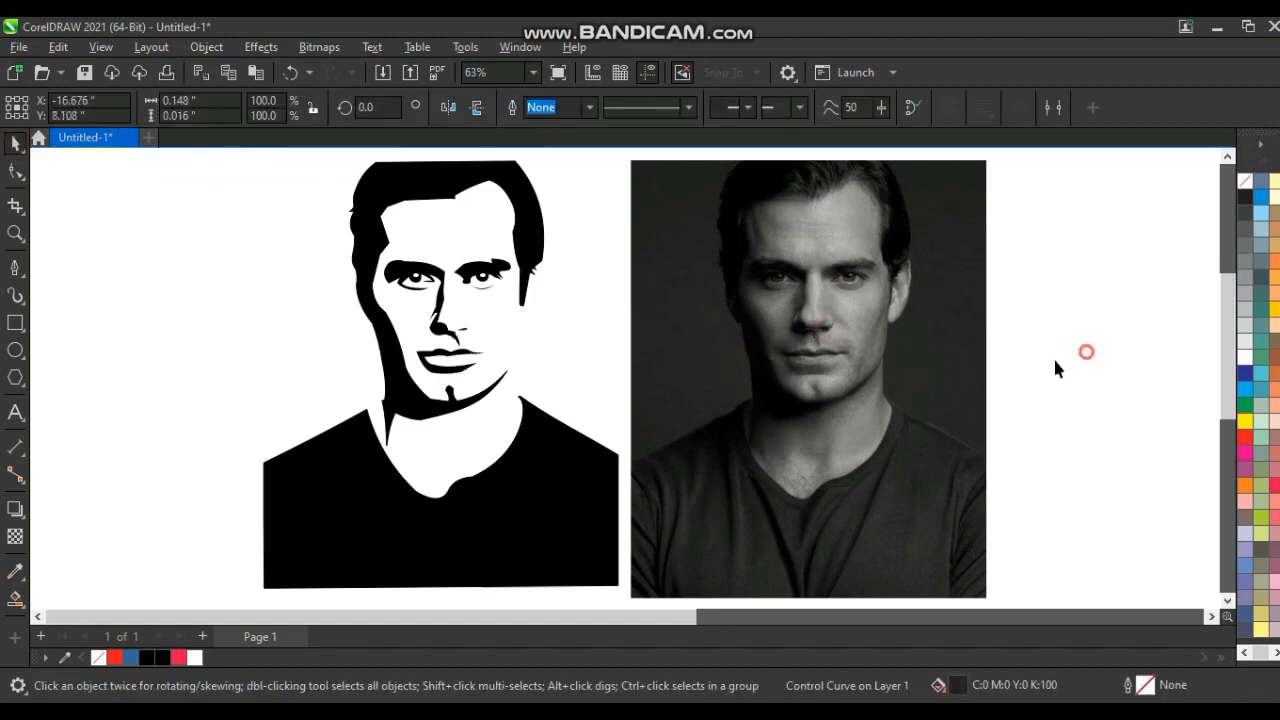
Step: Fine-tune the position of the small black stroke beside the nostril in the artwork
click(462, 331)
drag(460, 329, 460, 338)
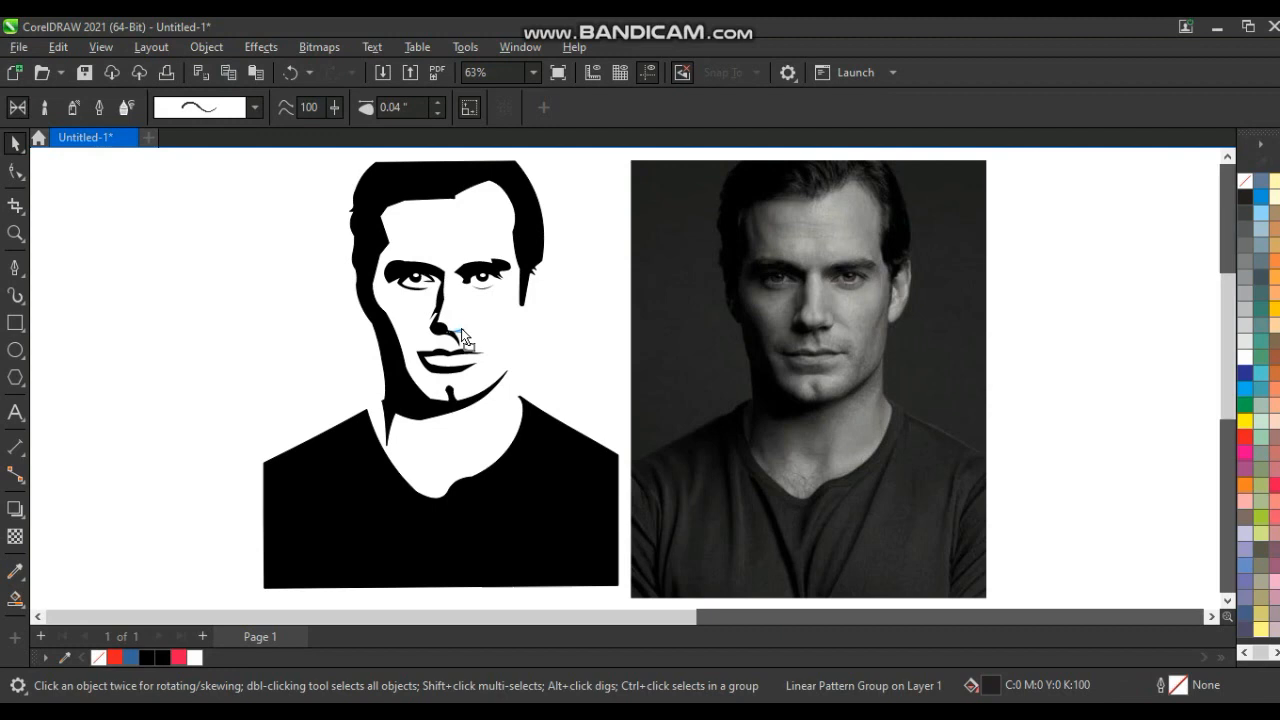
drag(462, 334, 462, 336)
Step: Trace the contours of the visible ear on the photo with several short black Artistic Media strokes
key(i)
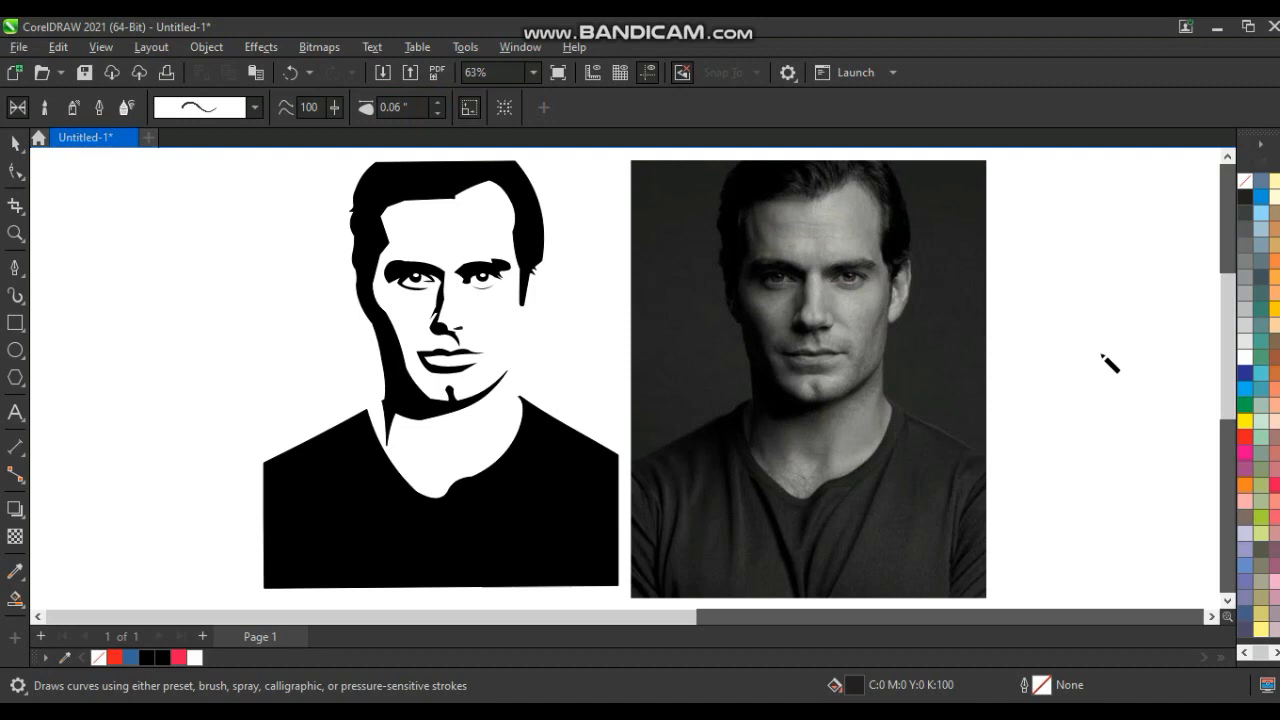
click(14, 144)
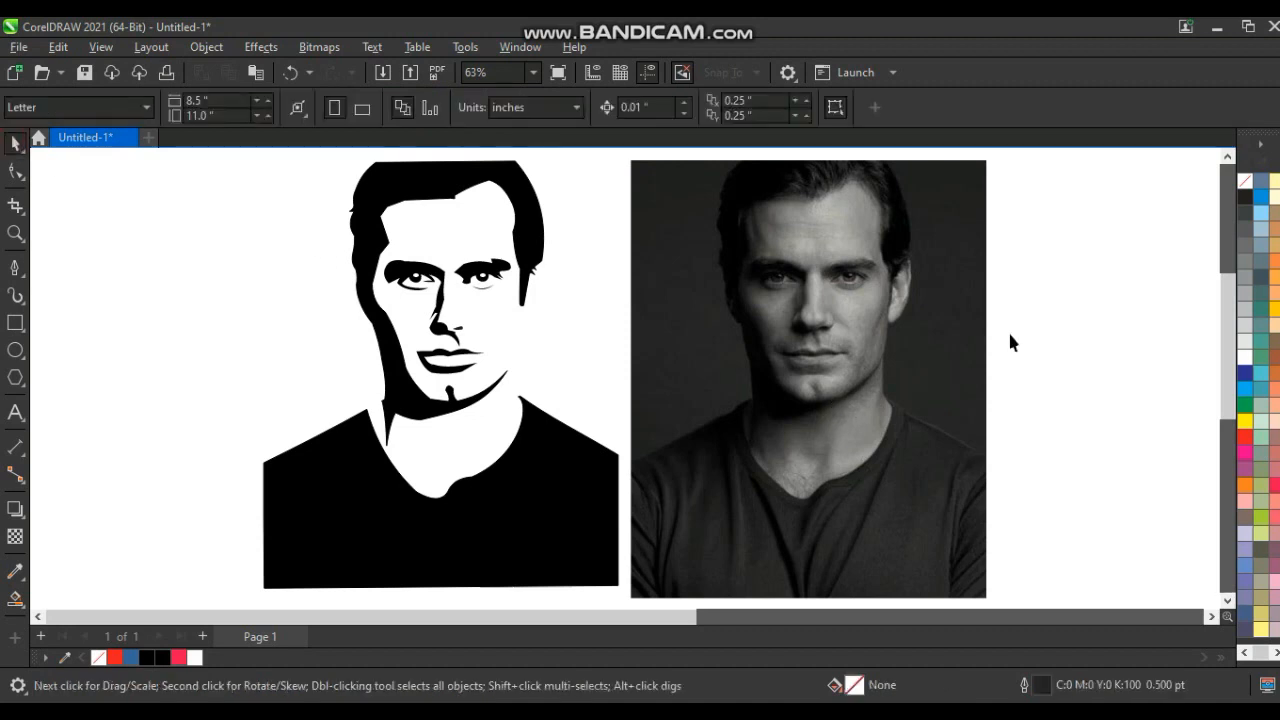
click(16, 296)
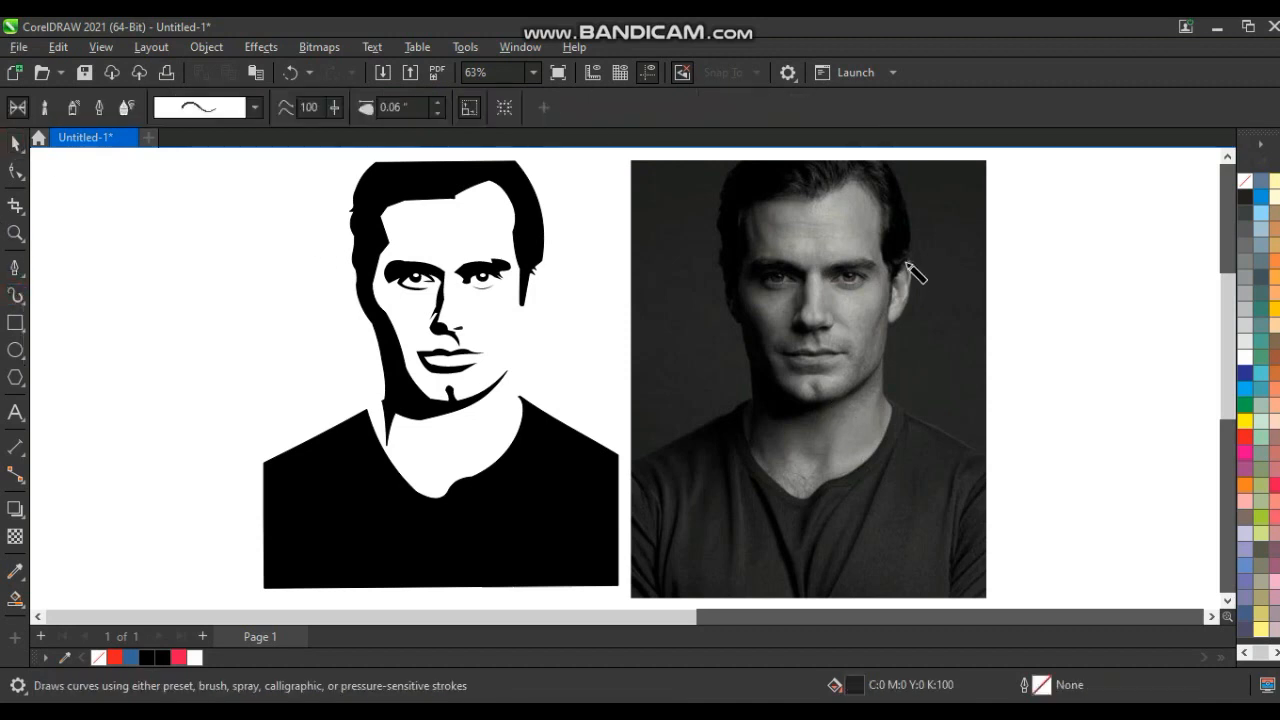
mouse_move(908, 272)
mouse_down()
mouse_move(900, 305)
mouse_move(896, 284)
mouse_up()
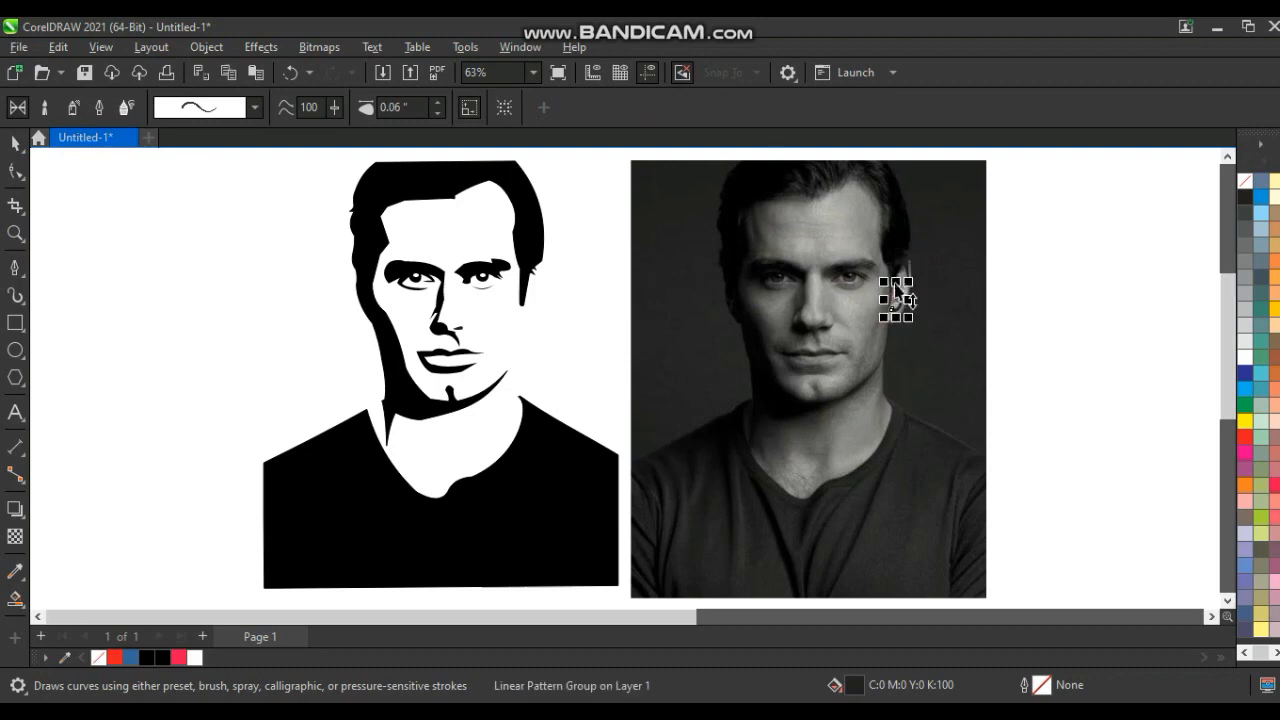
click(1004, 287)
mouse_move(898, 295)
mouse_down()
mouse_move(908, 278)
mouse_move(897, 293)
mouse_up()
click(998, 281)
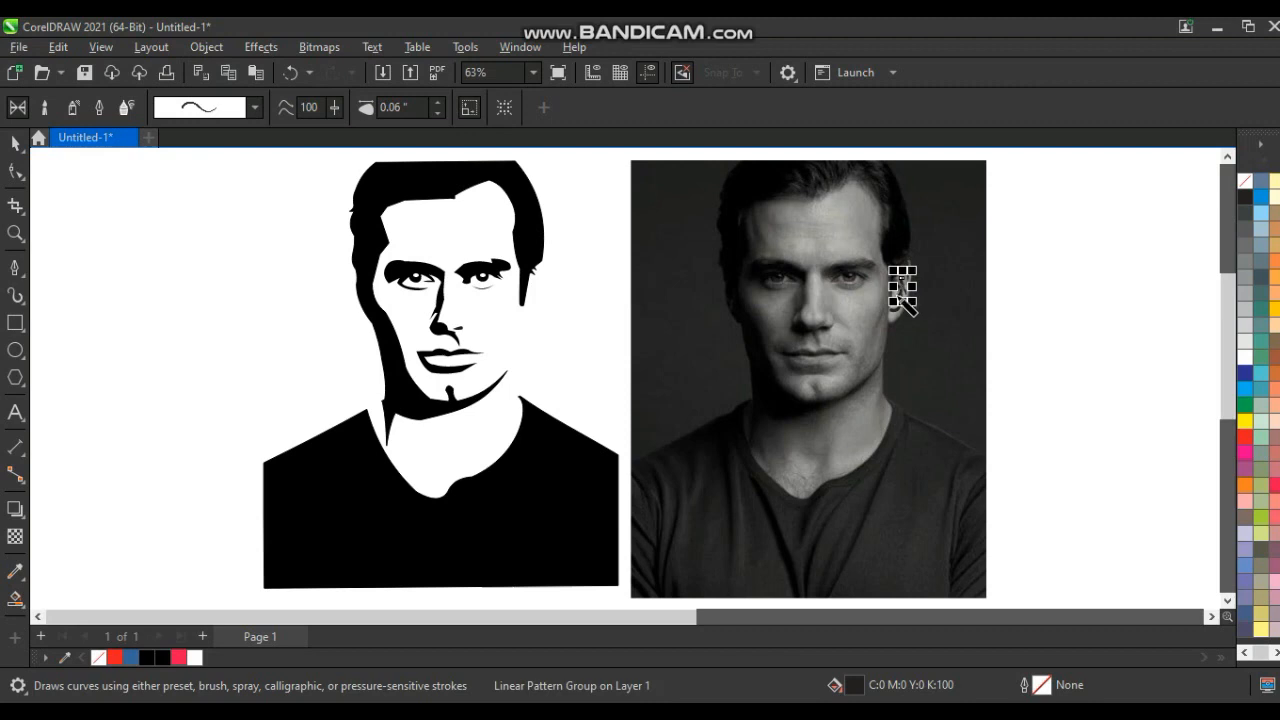
drag(1089, 311, 1076, 308)
click(896, 295)
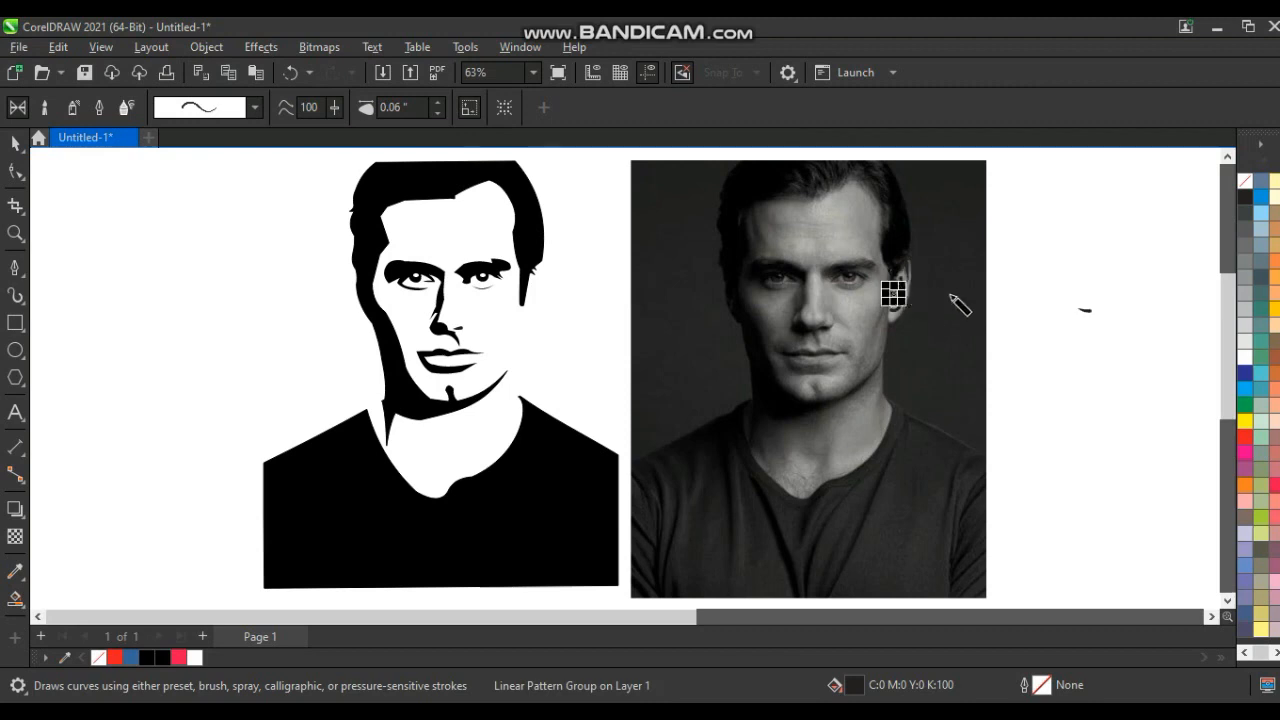
Step: Remove the stray stroke beside the photo and move all the ear strokes into place next to the sideburn in the artwork
click(15, 144)
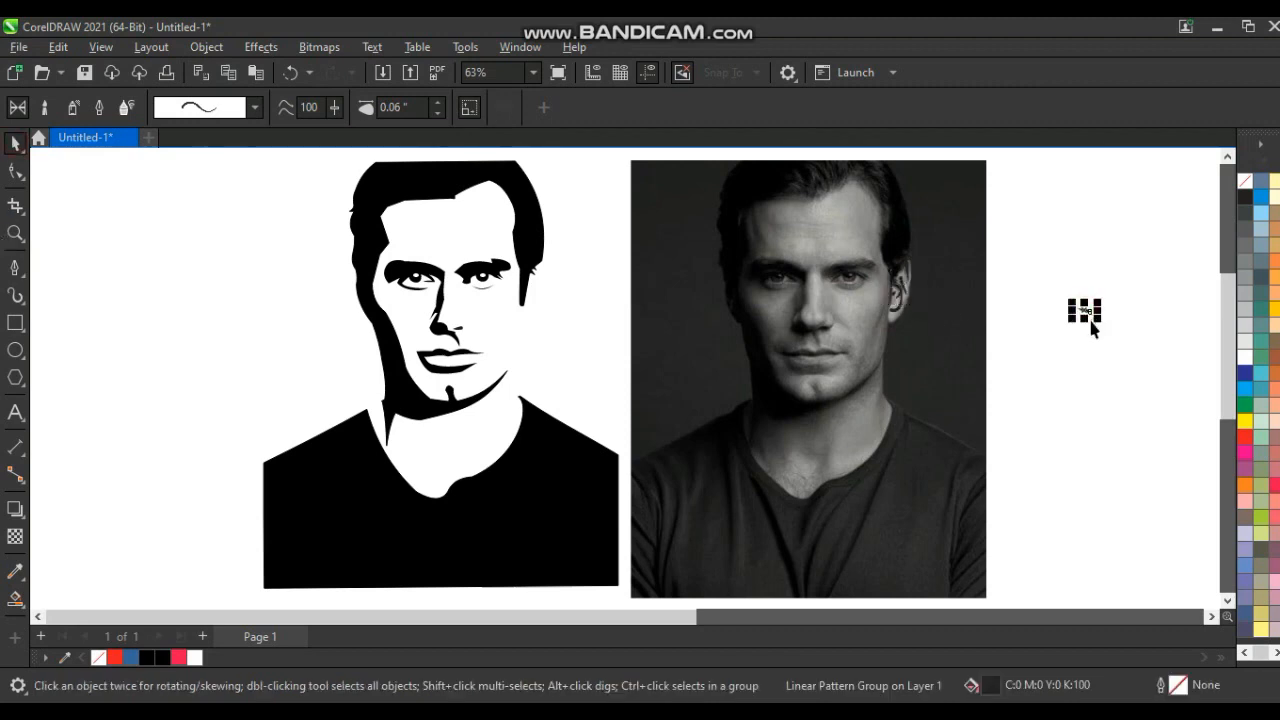
click(1087, 328)
mouse_move(948, 278)
mouse_down()
mouse_move(872, 325)
mouse_move(880, 290)
mouse_move(546, 326)
mouse_up()
drag(546, 326, 532, 326)
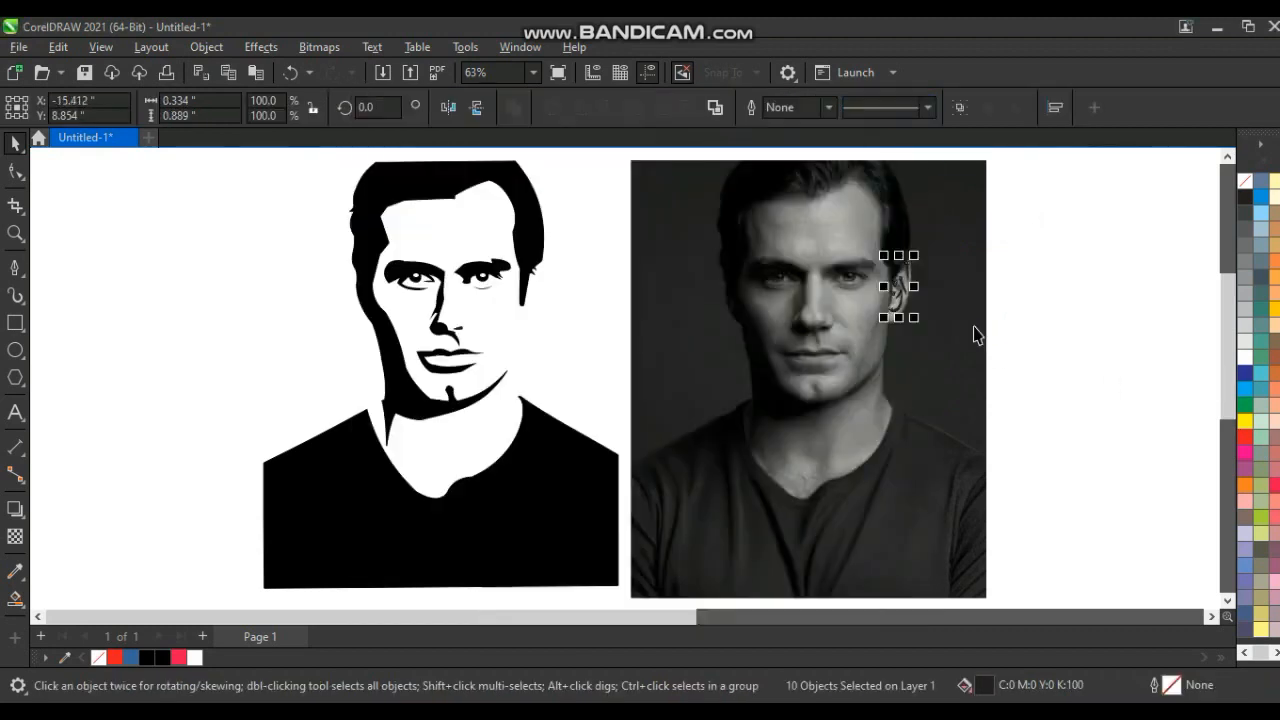
mouse_move(901, 286)
mouse_down()
mouse_move(605, 313)
mouse_move(537, 306)
mouse_up()
click(1011, 251)
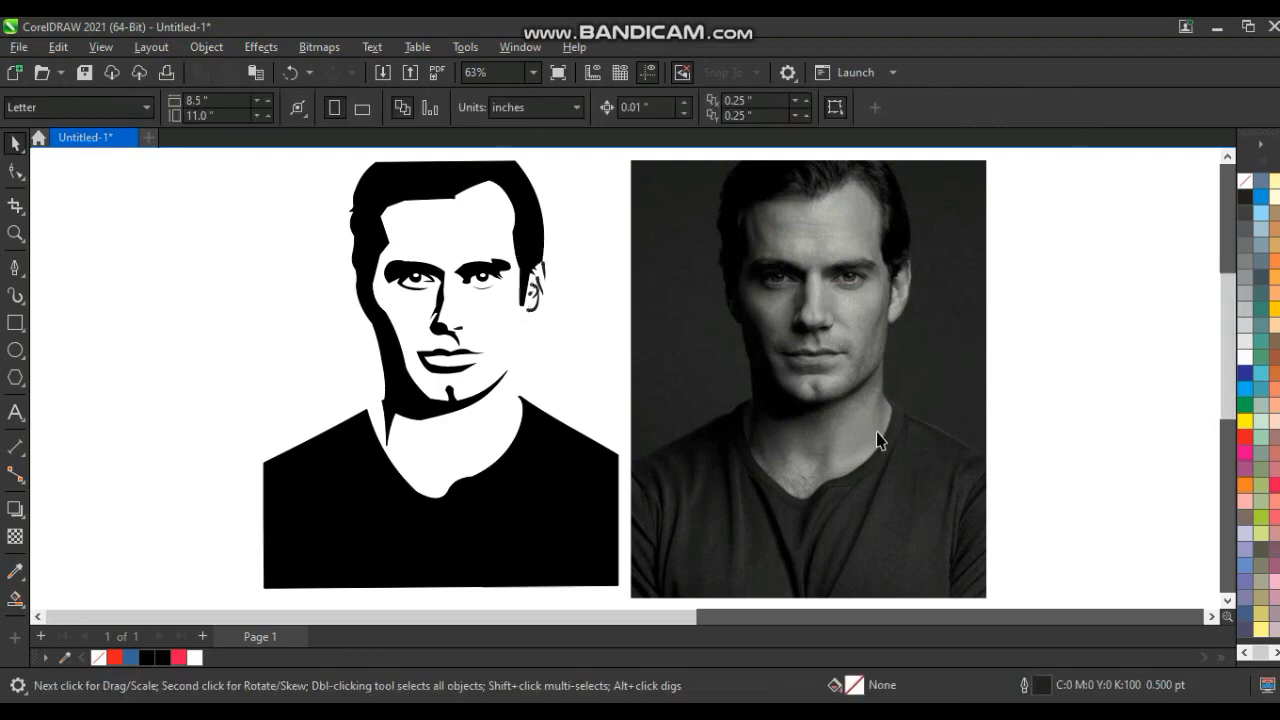
Step: Draw a rectangle about 6.24 by 7.65 inches around the photo and move it over the portrait artwork
click(855, 519)
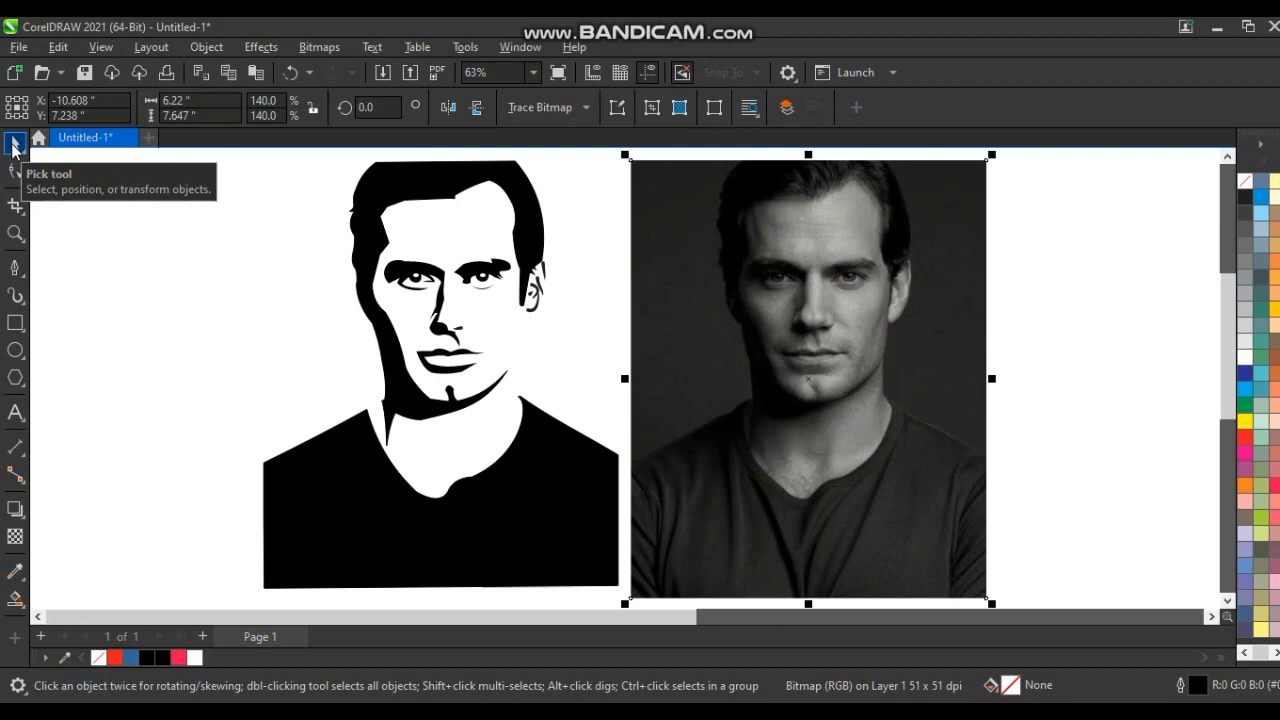
click(624, 272)
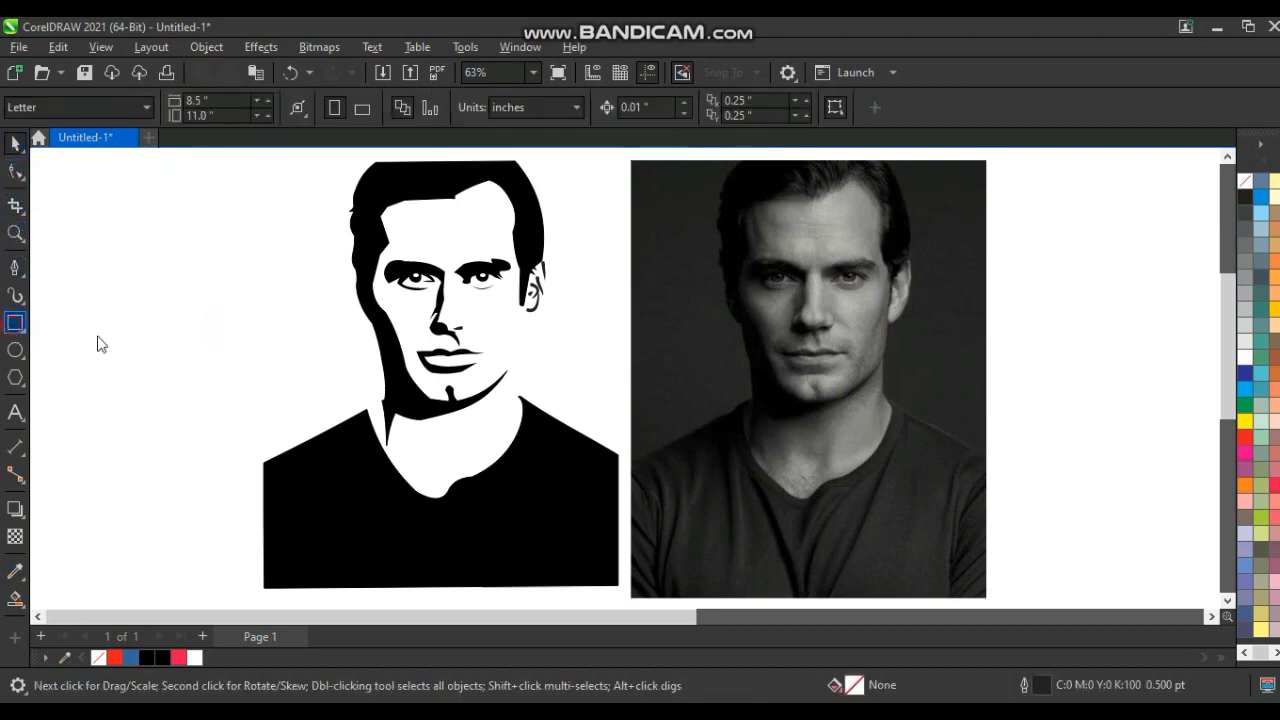
click(15, 322)
drag(629, 160, 989, 600)
key(space)
drag(828, 410, 464, 410)
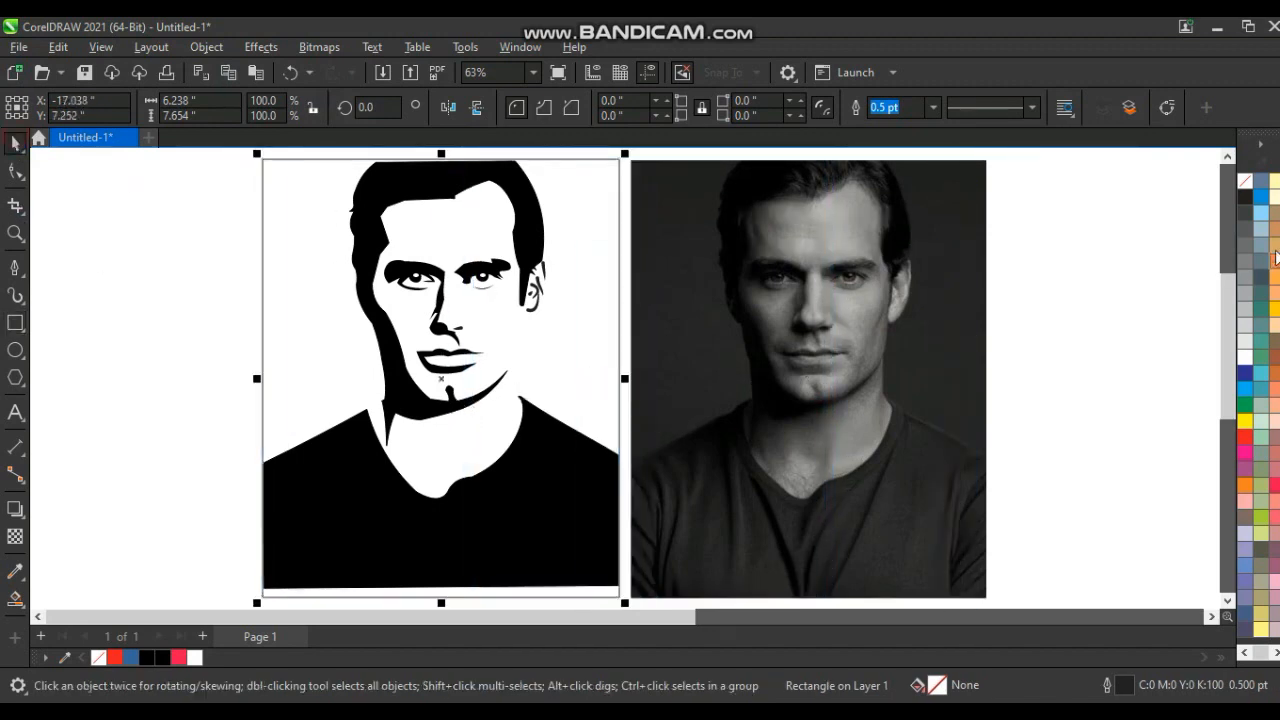
Step: Fill the rectangle with 90% black and send it behind the portrait shapes
click(1245, 214)
key(shift+Page_Down)
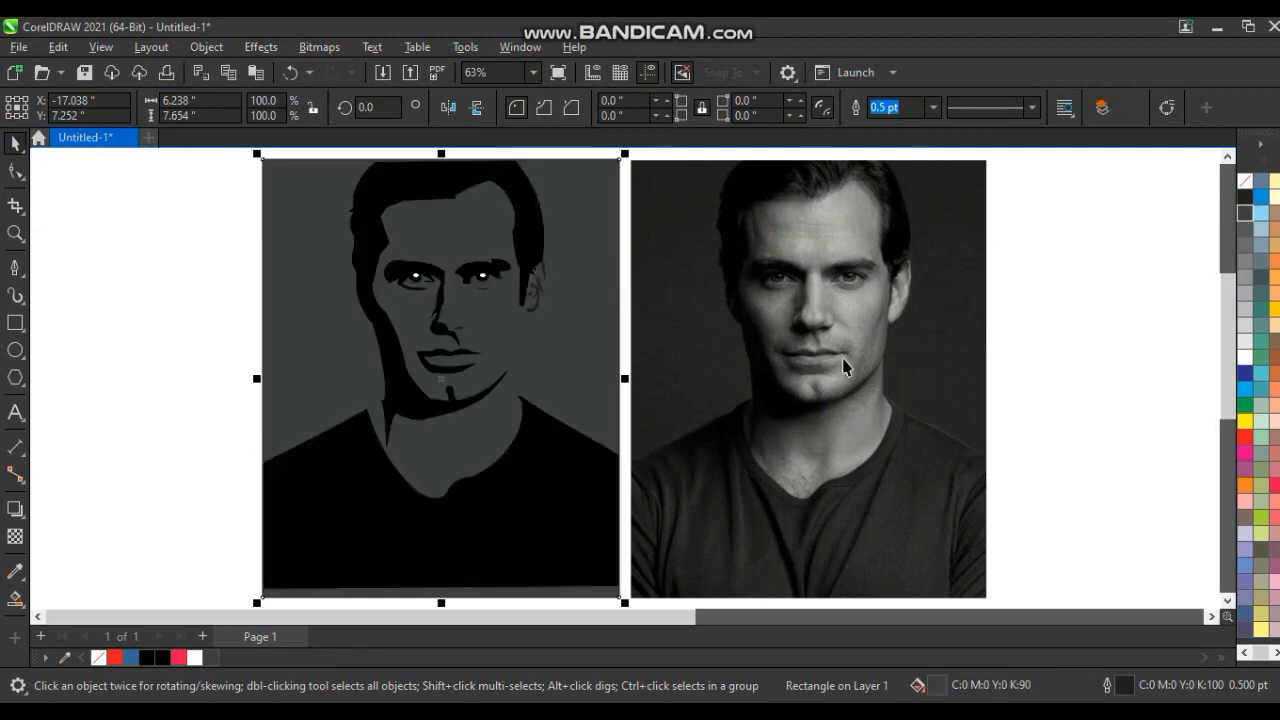
click(1022, 345)
Step: Change the background rectangle's fill to white
click(472, 306)
click(1245, 356)
click(1172, 354)
key(ctrl+z)
key(ctrl+shift+z)
Step: Delete the reference photo and the background rectangle, keeping only the black portrait shapes
click(732, 322)
key(Delete)
drag(620, 330, 651, 326)
key(Delete)
Step: Bend the straight top edge of the hair shape upward into a rounded crown
click(454, 192)
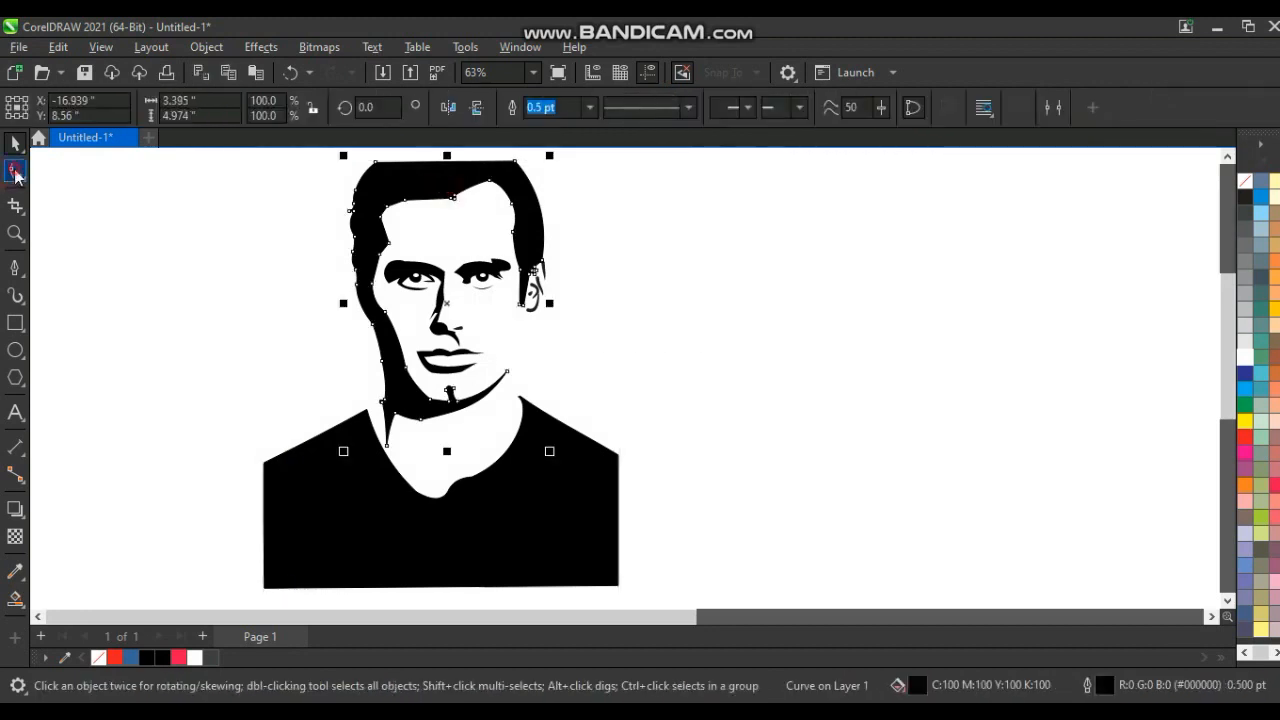
click(15, 172)
drag(535, 157, 336, 250)
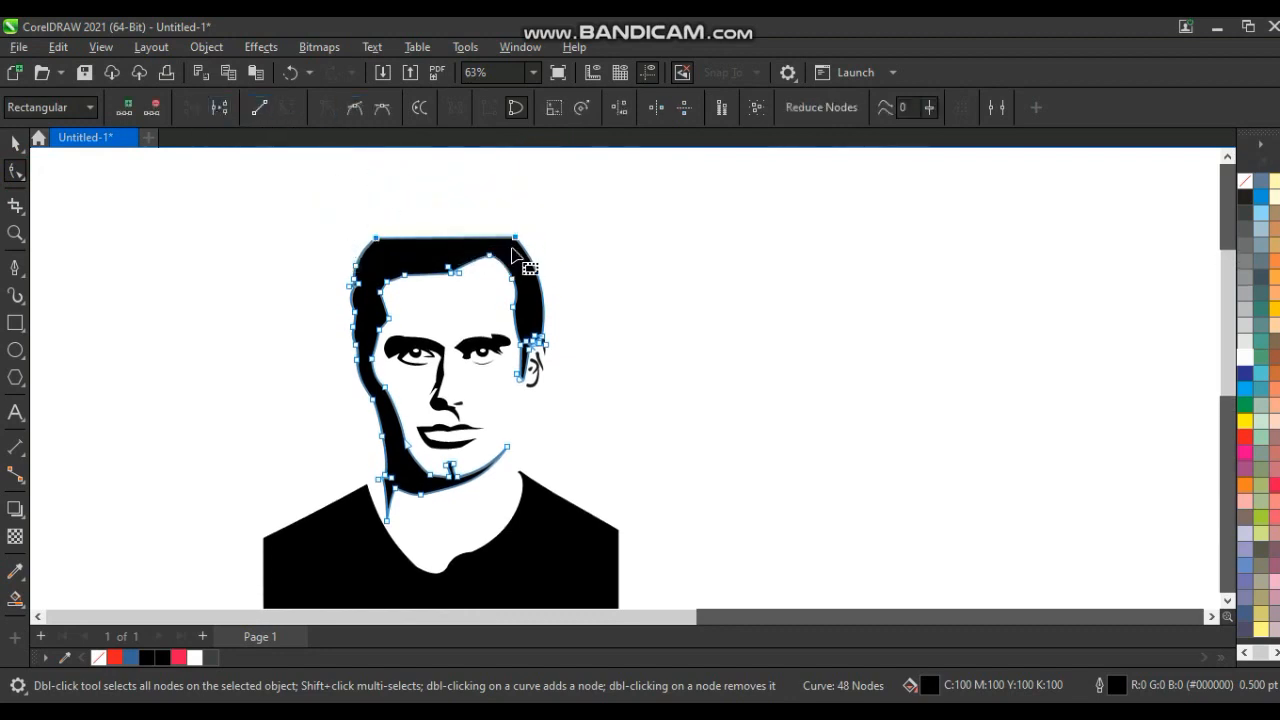
drag(449, 239, 440, 216)
click(612, 273)
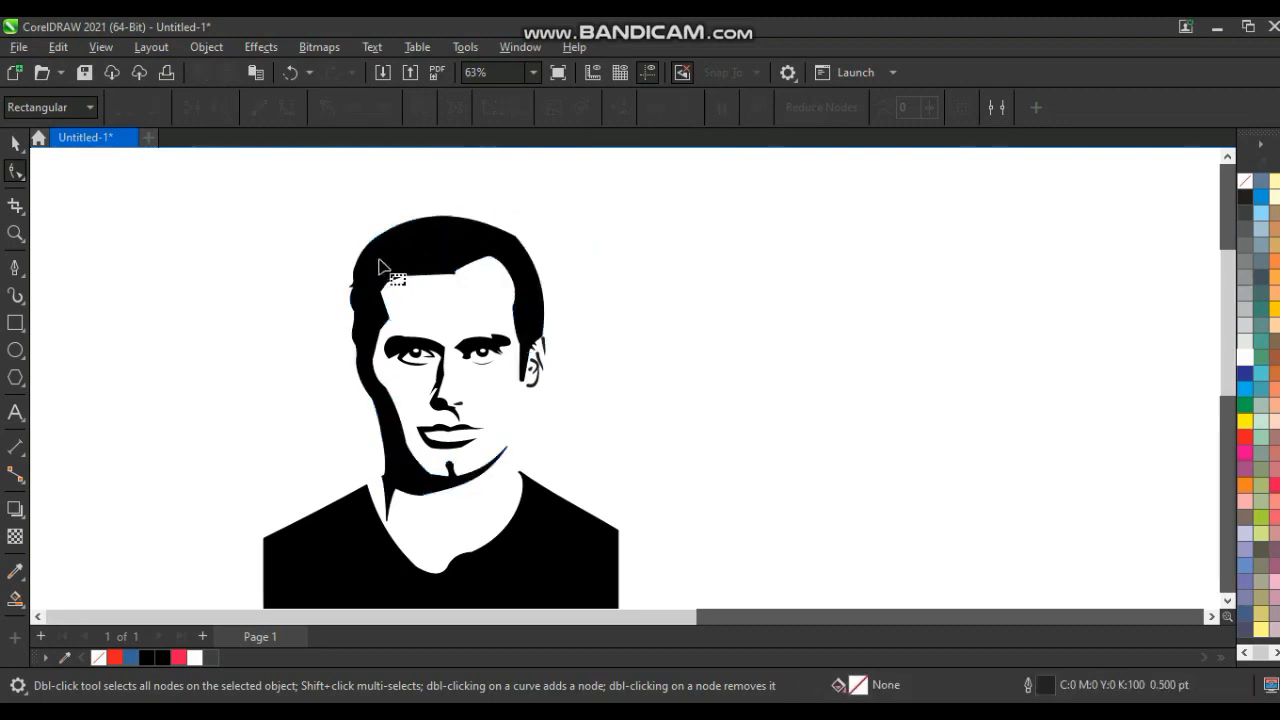